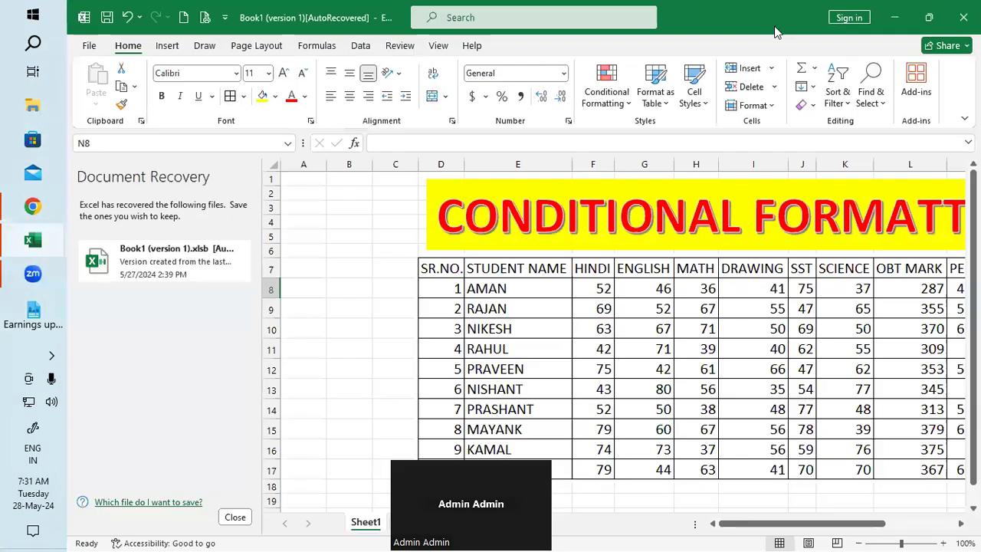
Close the Document Recovery pane
{"action": "left_click", "coordinate": [234, 517]}
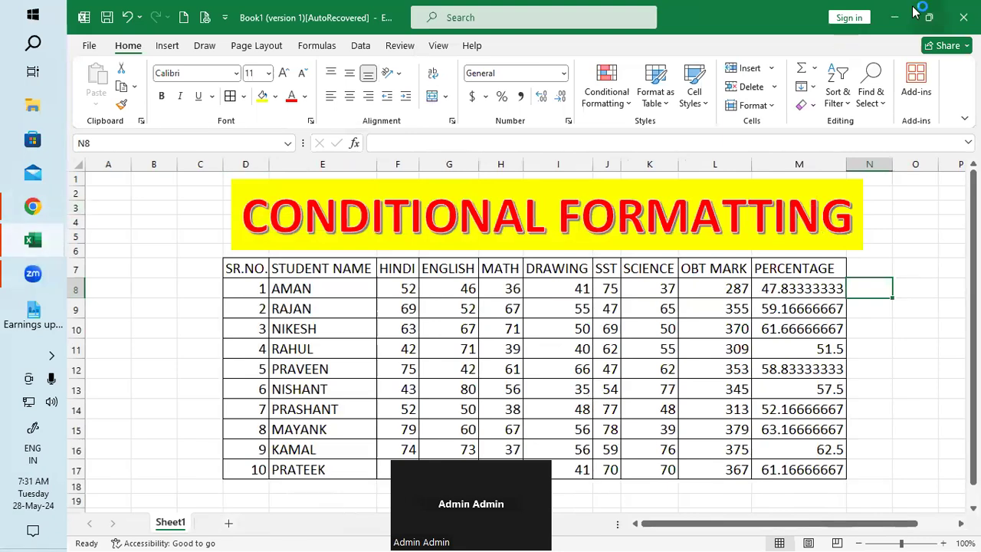
{"action": "double_click", "coordinate": [697, 11]}
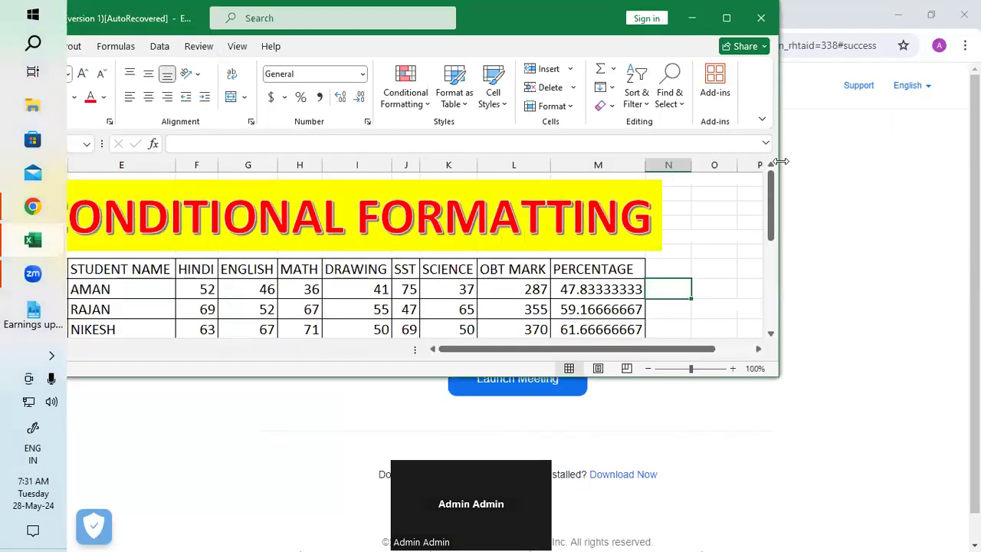
{"action": "left_click_drag", "start_coordinate": [780, 161], "coordinate": [860, 160]}
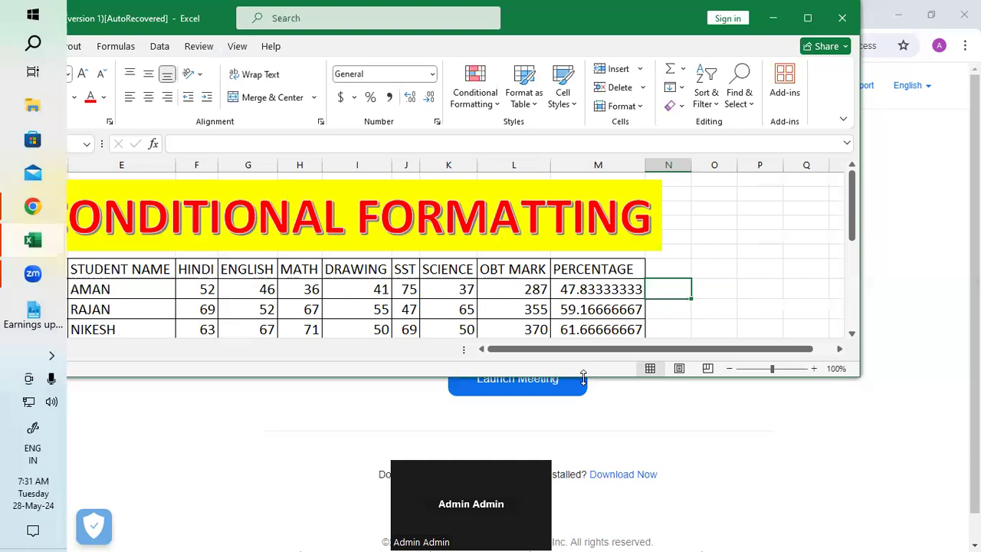
{"action": "left_click_drag", "start_coordinate": [583, 377], "coordinate": [584, 545]}
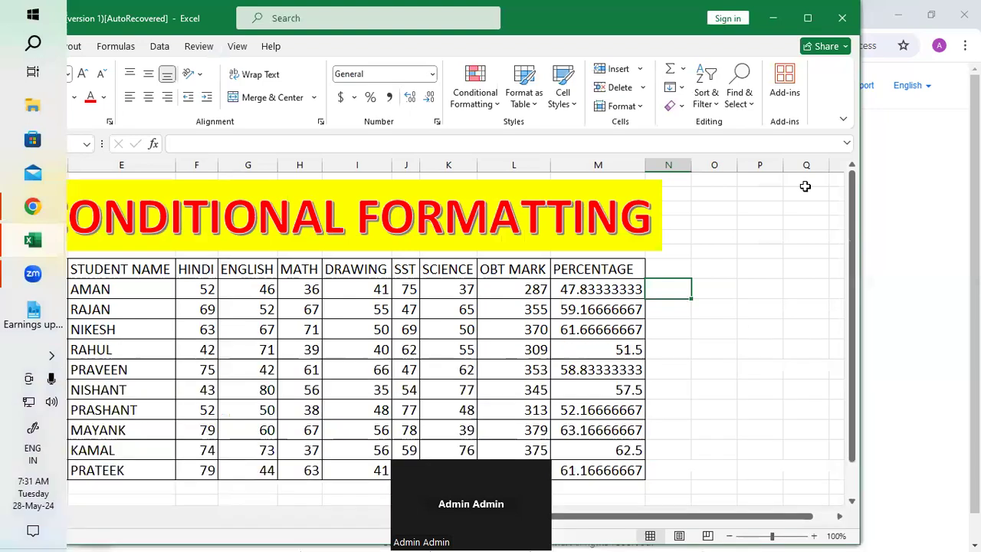
{"action": "left_click", "coordinate": [808, 17]}
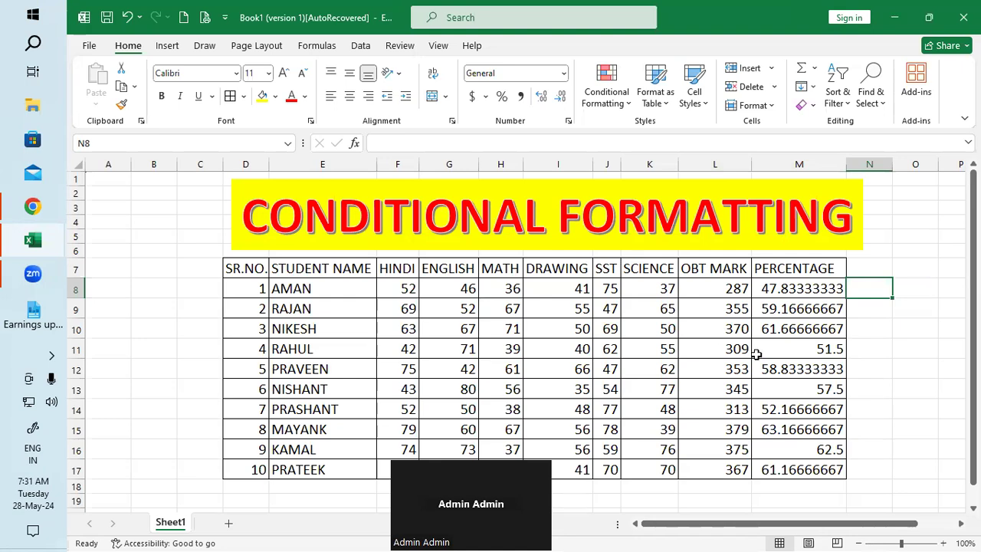
{"action": "scroll", "coordinate": [757, 354], "scroll_direction": "down", "scroll_amount": 3}
{"action": "scroll", "coordinate": [578, 349], "scroll_direction": "up", "scroll_amount": 3}
{"action": "left_click_drag", "start_coordinate": [403, 290], "coordinate": [660, 469]}
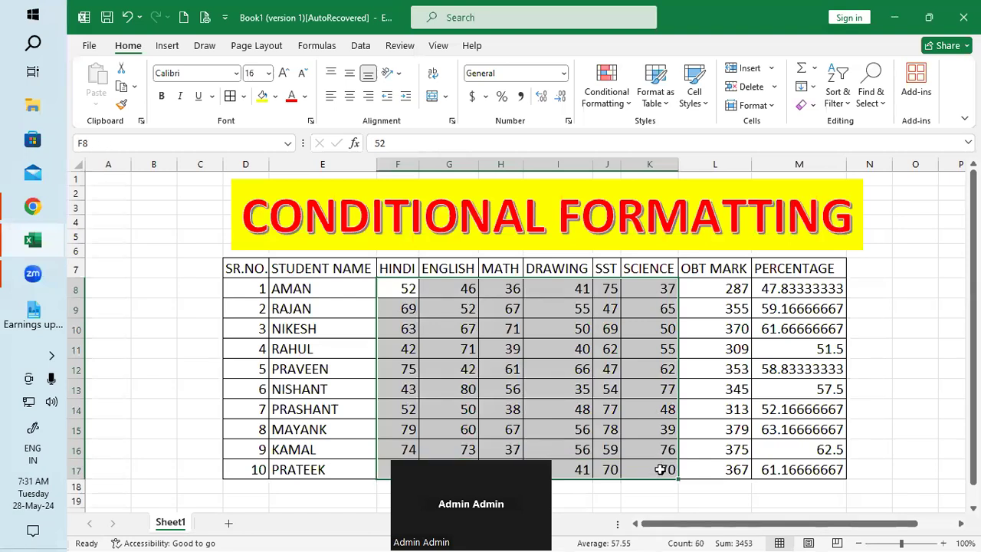
{"action": "left_click", "coordinate": [818, 391]}
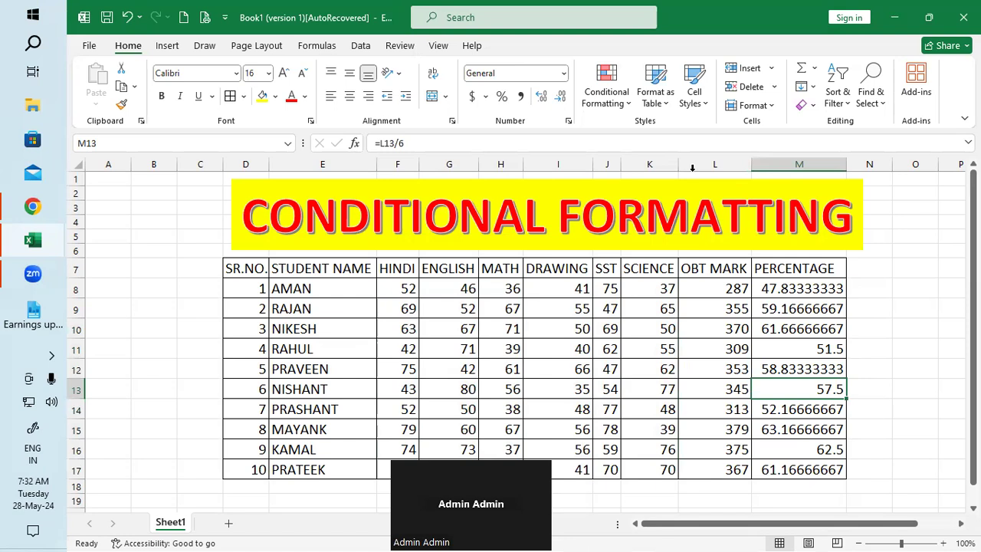
{"action": "left_click", "coordinate": [900, 370]}
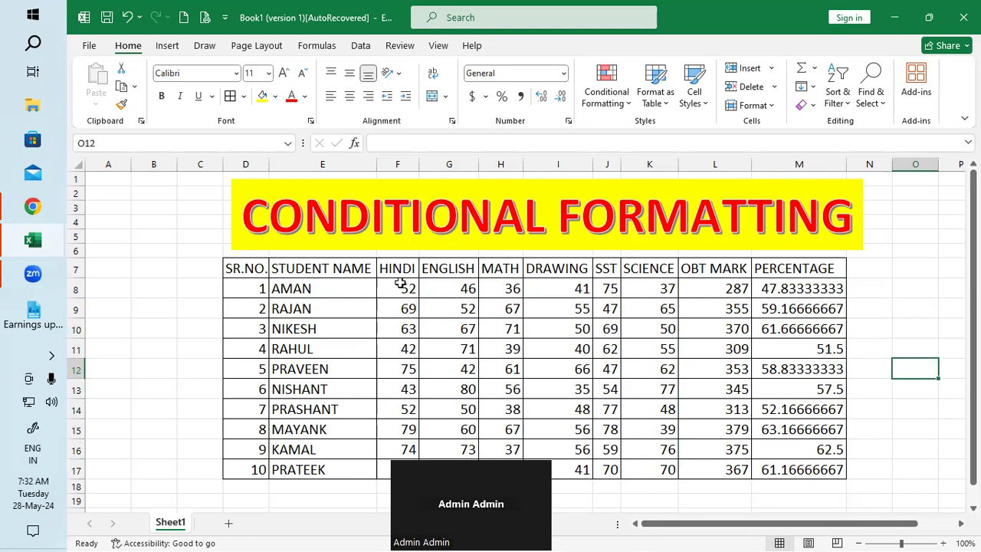
Highlight the subject marks in F8:K17 that are greater than 75 with Light Red Fill with Dark Red Text
{"action": "left_click_drag", "start_coordinate": [401, 283], "coordinate": [660, 467]}
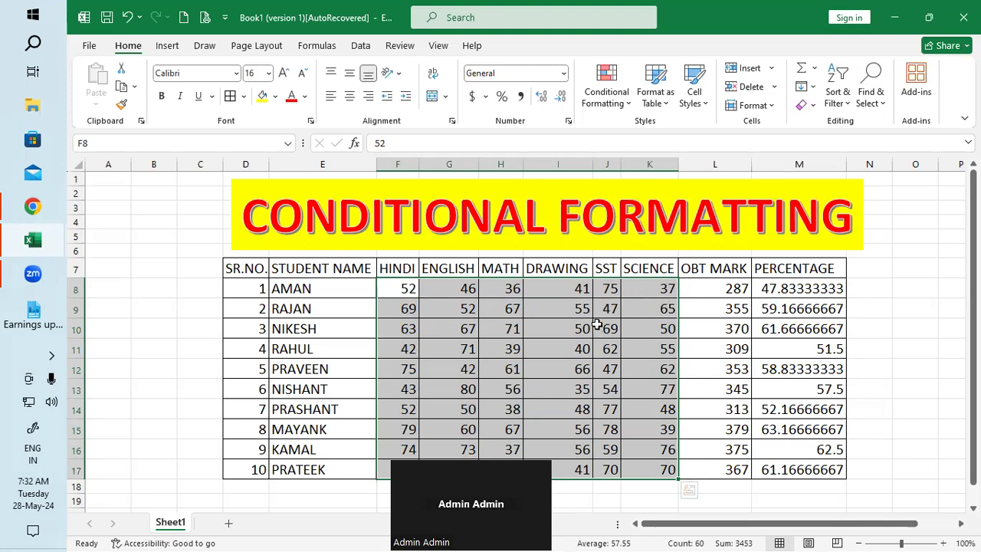
{"action": "left_click", "coordinate": [613, 81]}
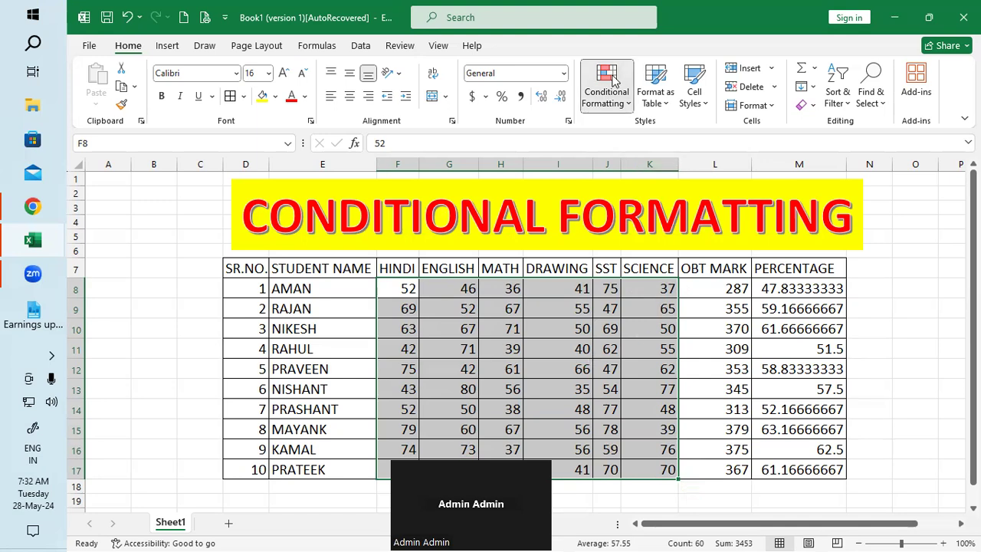
{"action": "left_click", "coordinate": [605, 80]}
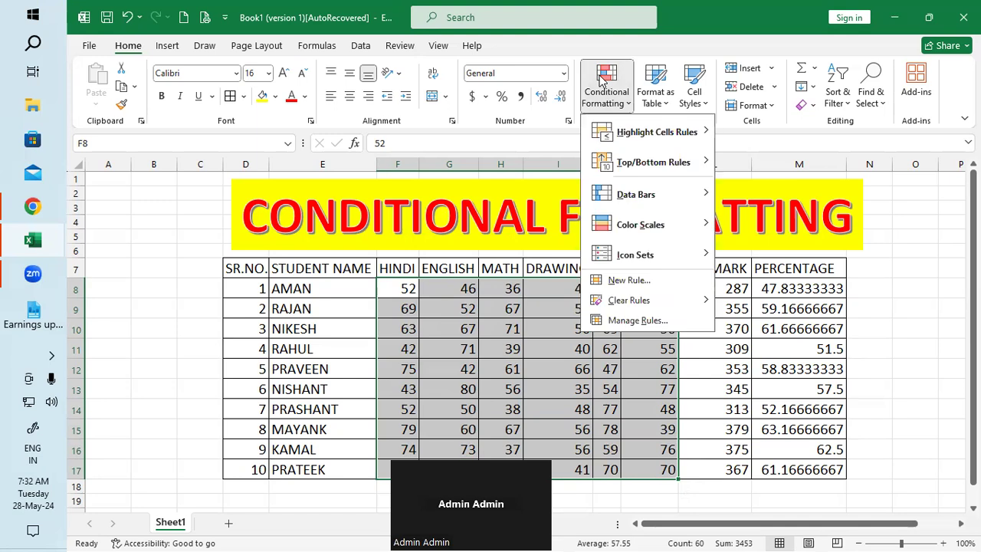
{"action": "mouse_move", "coordinate": [654, 129]}
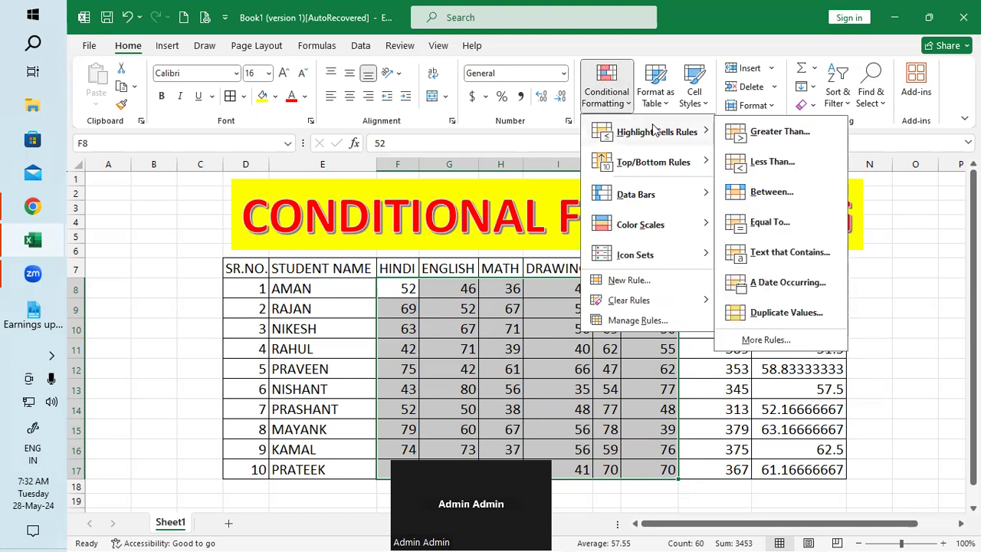
{"action": "mouse_move", "coordinate": [664, 167]}
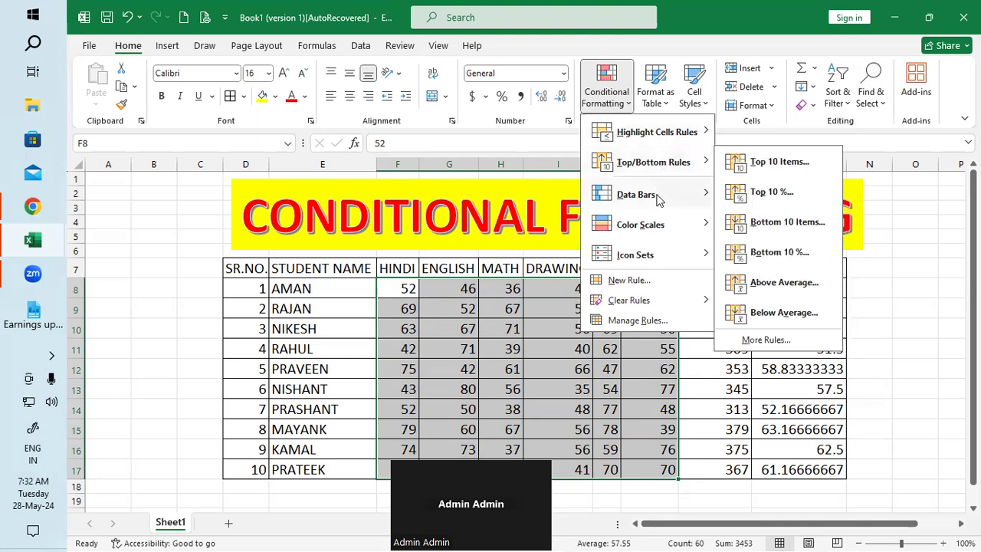
{"action": "mouse_move", "coordinate": [657, 199]}
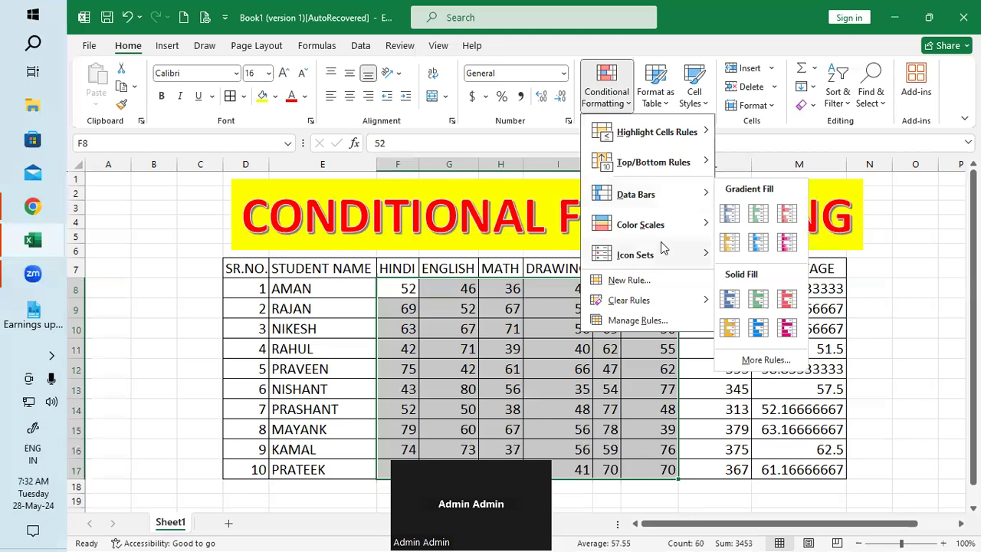
{"action": "mouse_move", "coordinate": [678, 224]}
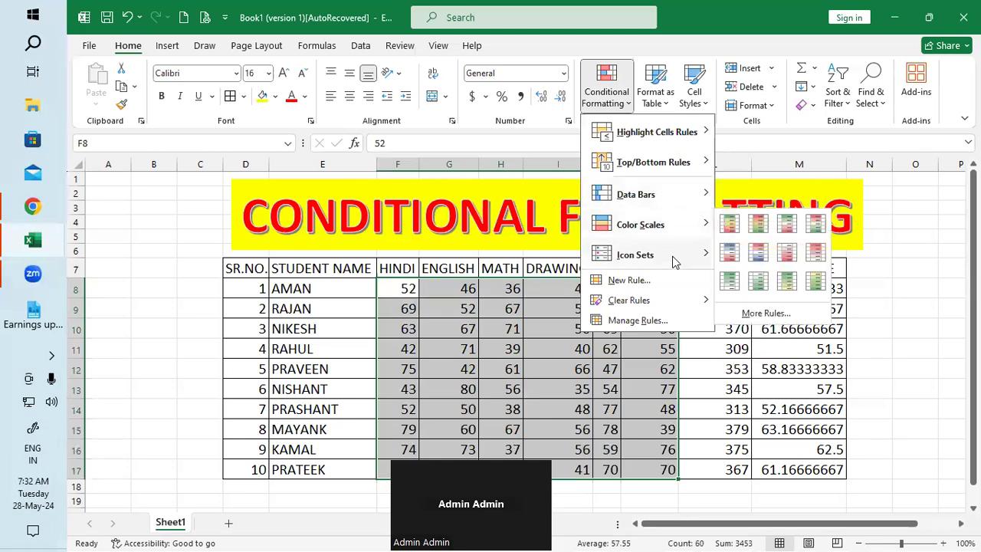
{"action": "mouse_move", "coordinate": [673, 262]}
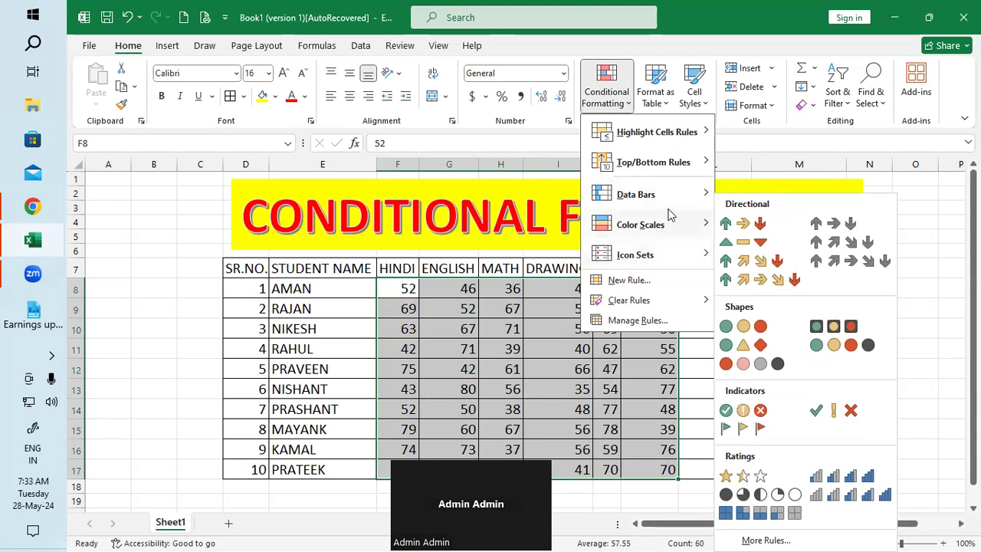
{"action": "mouse_move", "coordinate": [677, 142]}
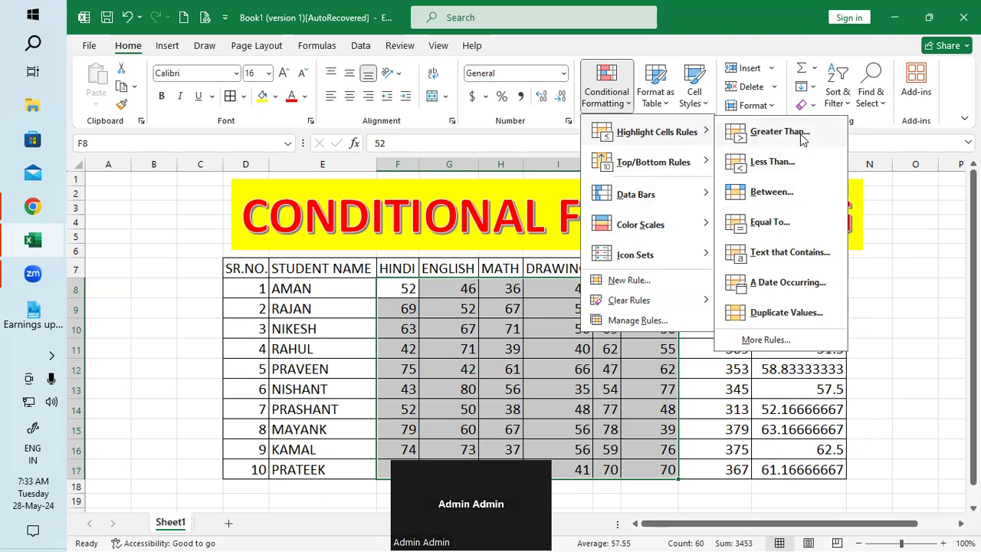
{"action": "left_click", "coordinate": [801, 135]}
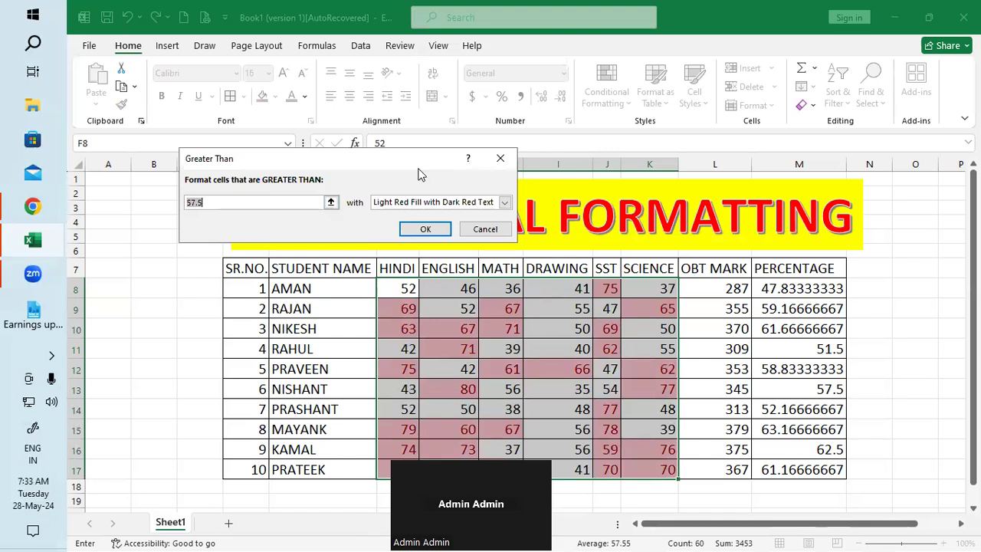
{"action": "left_click_drag", "start_coordinate": [404, 156], "coordinate": [301, 49]}
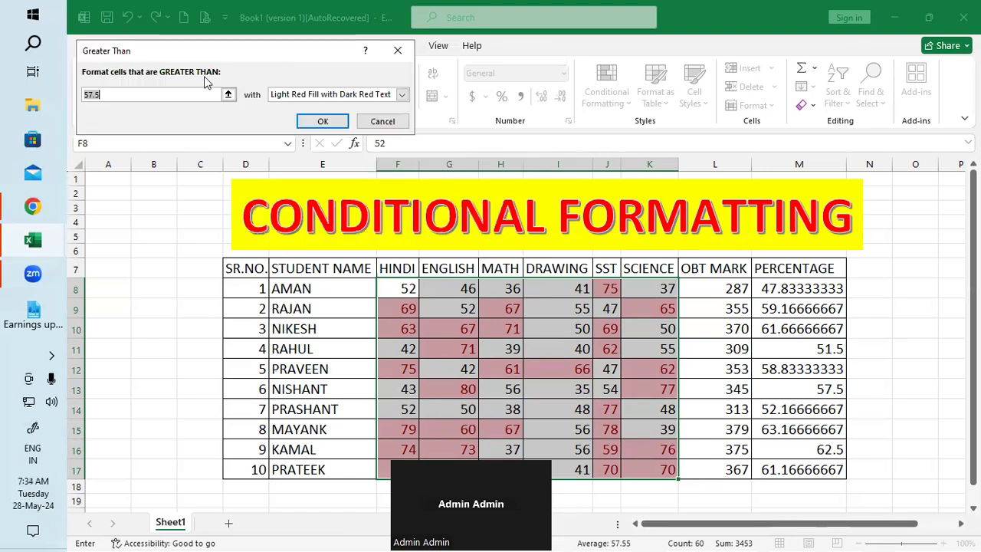
{"action": "type", "text": "70"}
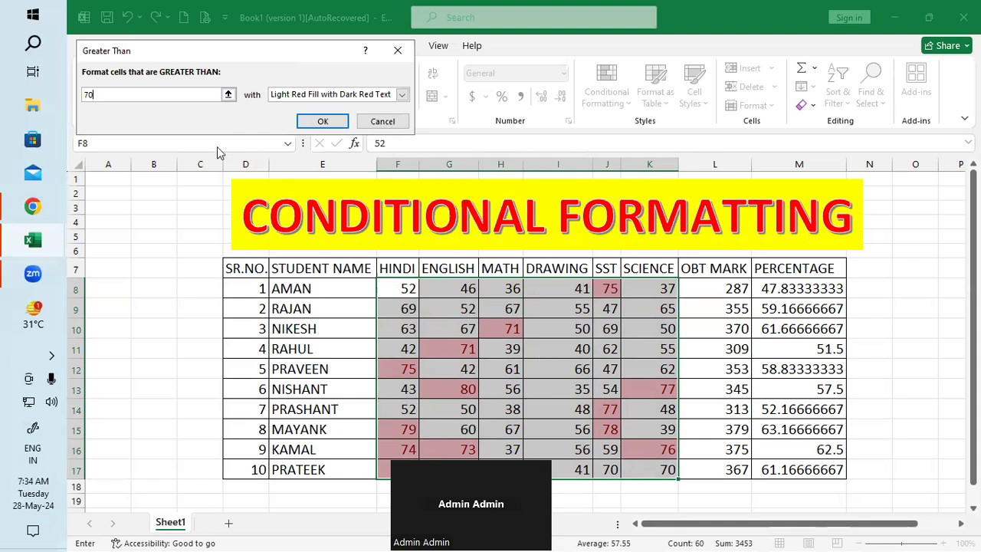
{"action": "key", "text": "BackSpace"}
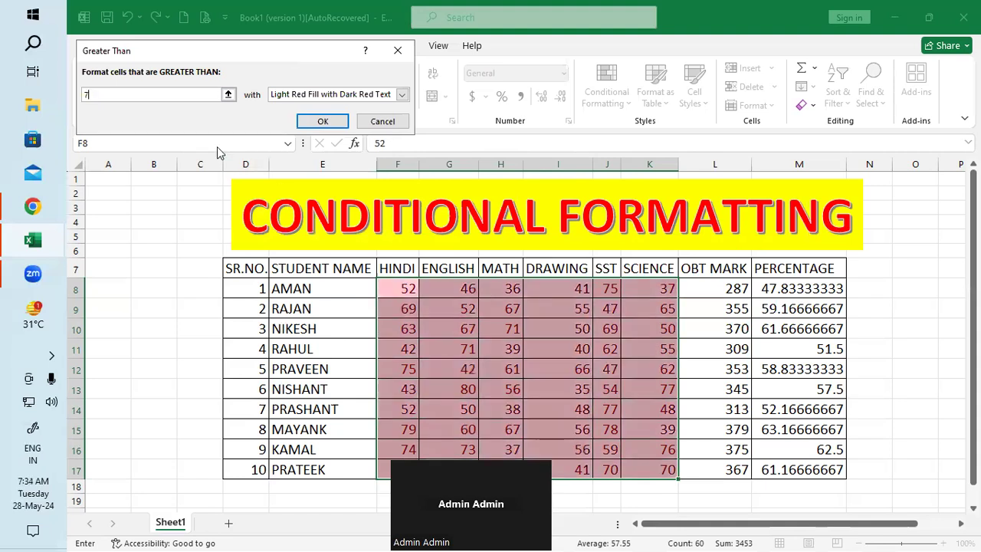
{"action": "type", "text": "5"}
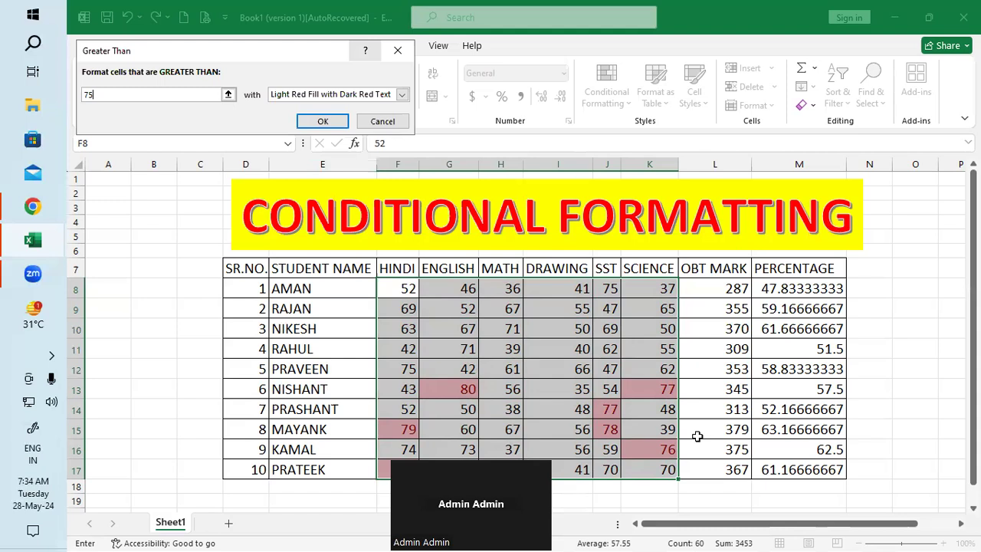
{"action": "left_click", "coordinate": [323, 121]}
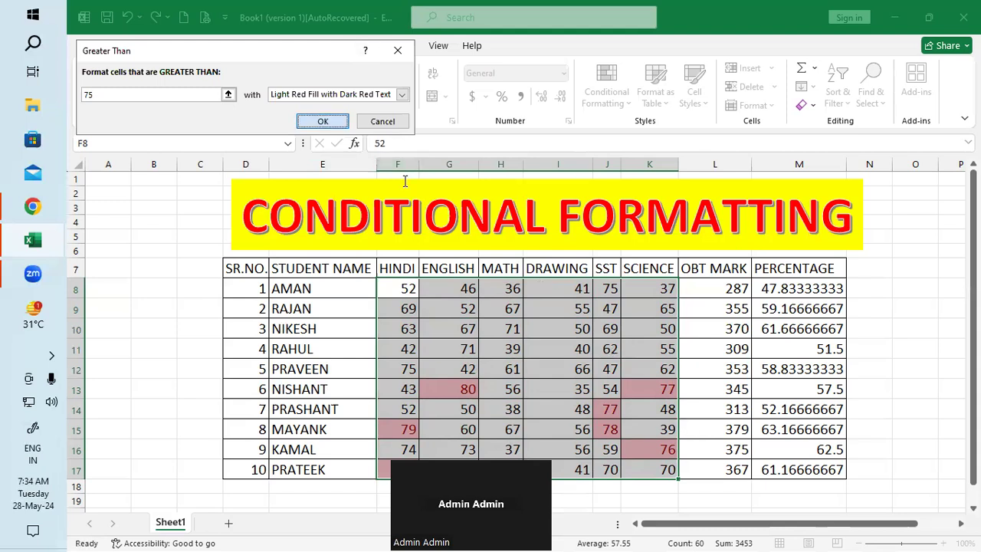
{"action": "left_click", "coordinate": [687, 383]}
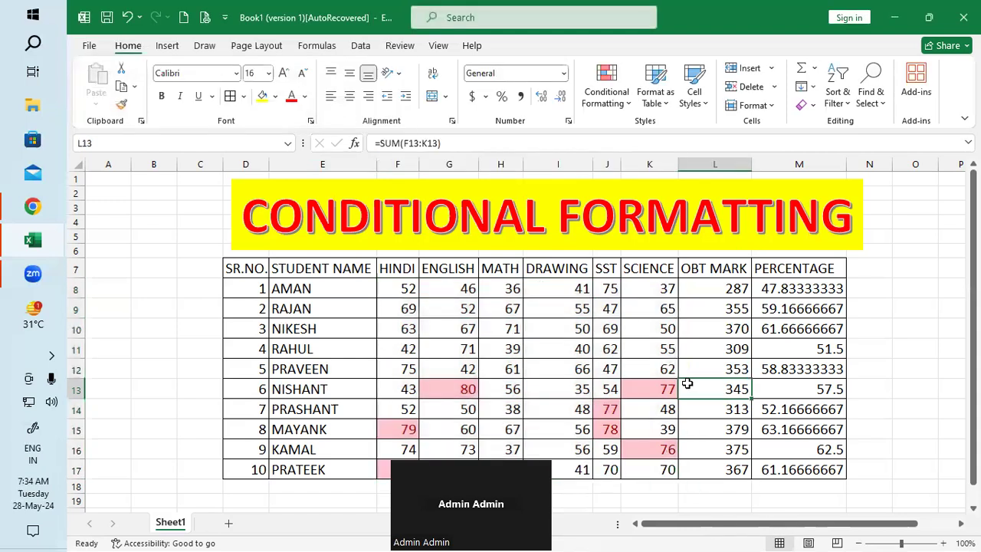
Change the DRAWING mark in cell I10 to 78
{"action": "left_click", "coordinate": [557, 322]}
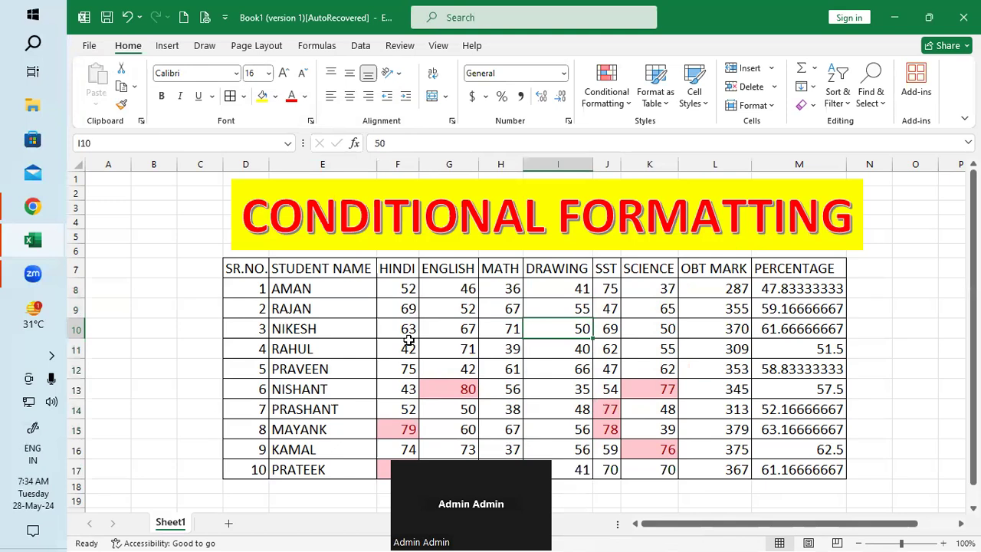
{"action": "type", "text": "78"}
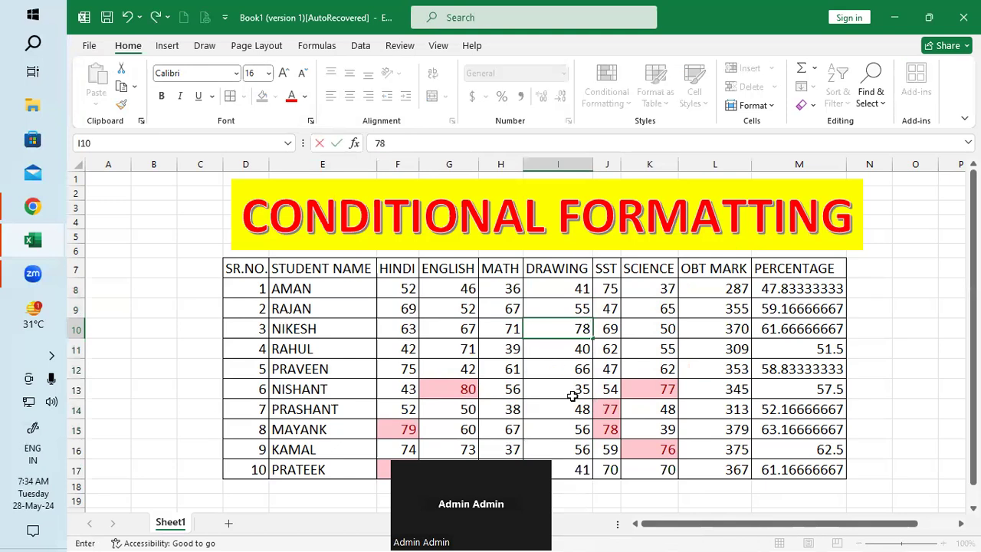
{"action": "left_click", "coordinate": [572, 399]}
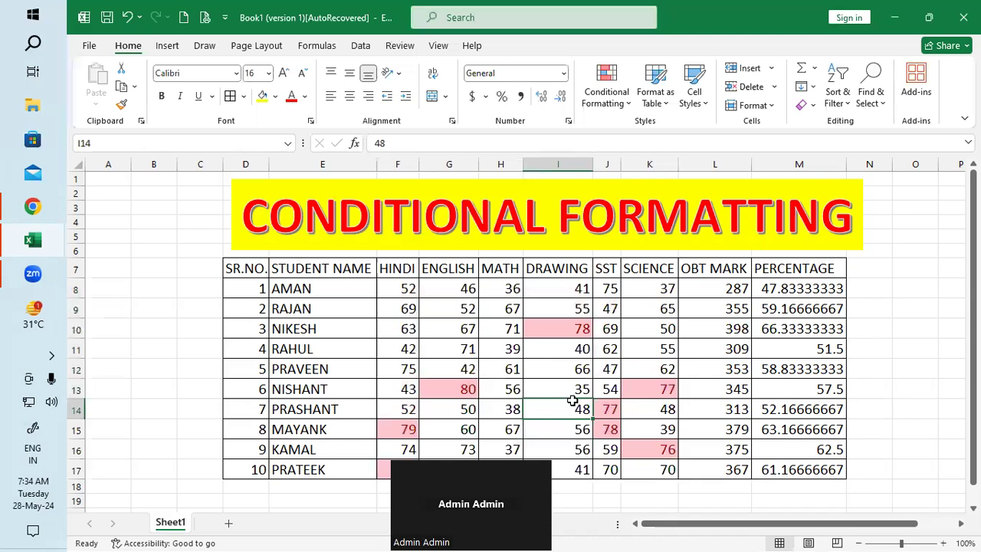
Highlight the subject marks in F8:K17 that are greater than 60 with Yellow Fill with Dark Yellow Text
{"action": "left_click_drag", "start_coordinate": [400, 289], "coordinate": [664, 469]}
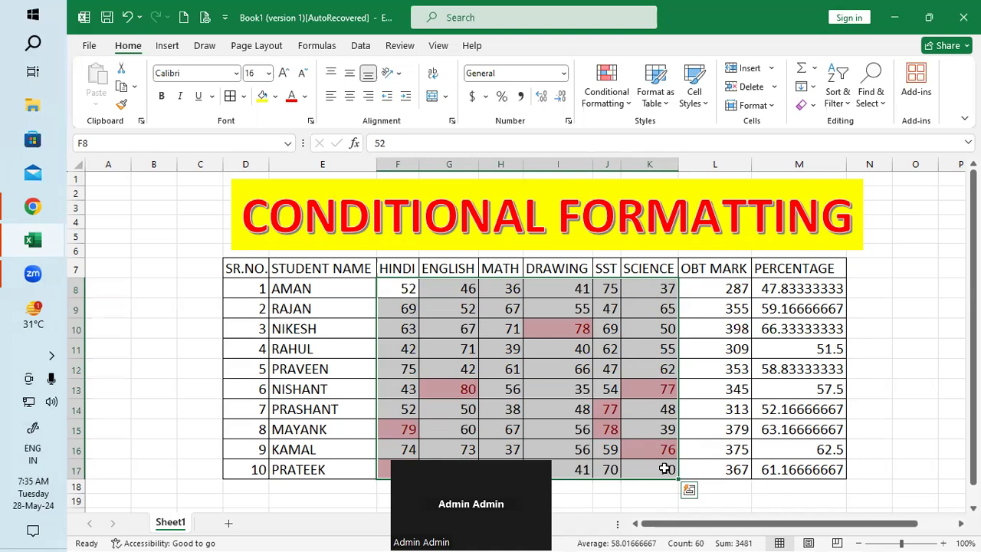
{"action": "left_click", "coordinate": [628, 84]}
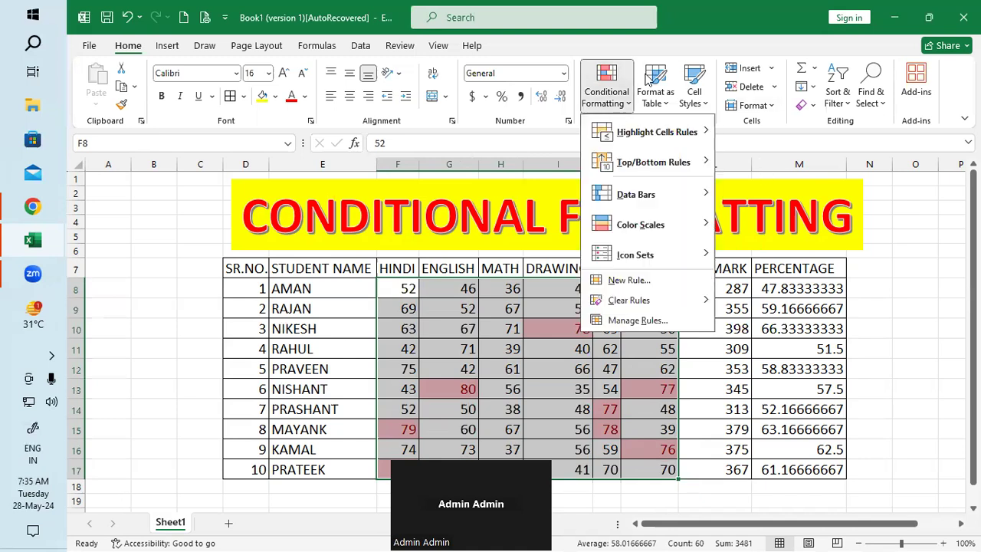
{"action": "mouse_move", "coordinate": [673, 135]}
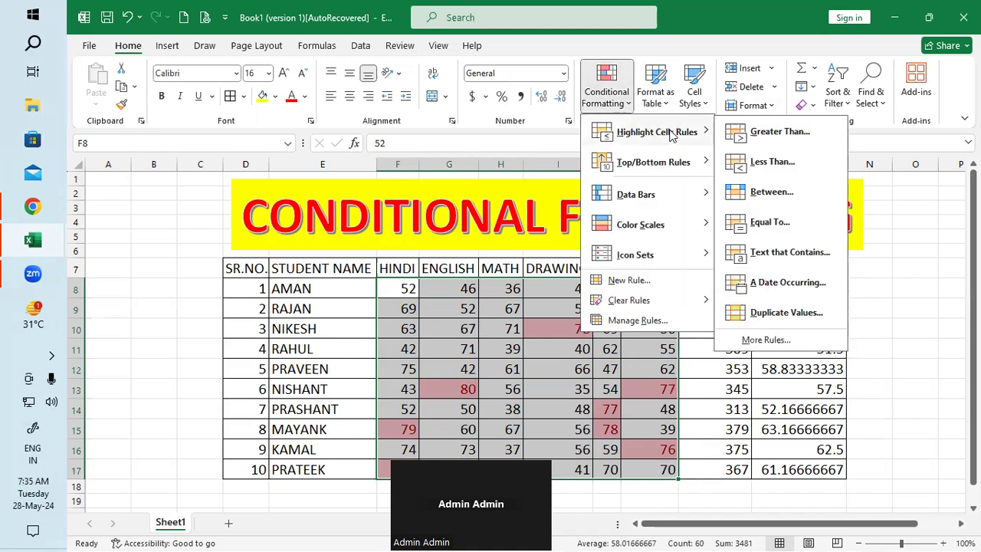
{"action": "left_click", "coordinate": [779, 134]}
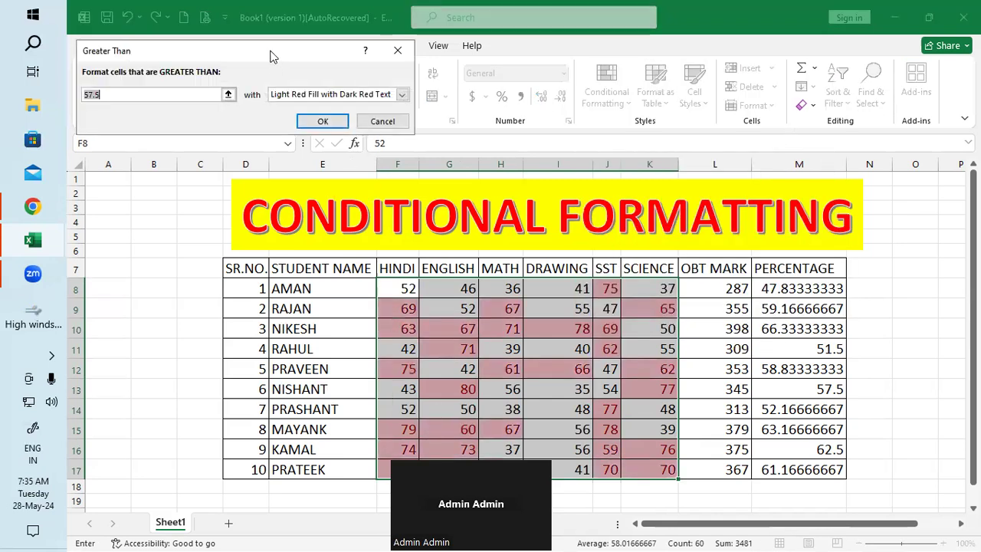
{"action": "left_click_drag", "start_coordinate": [230, 52], "coordinate": [231, 234]}
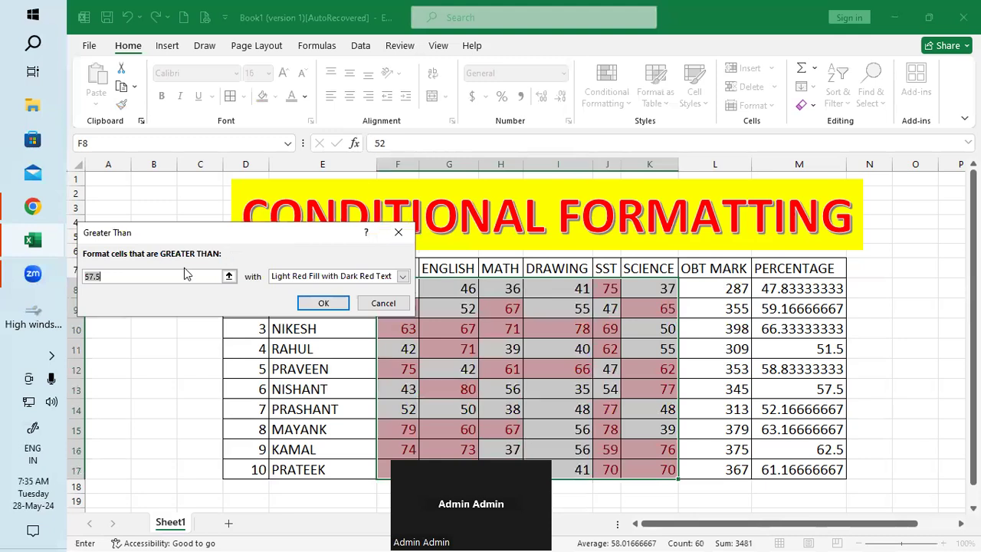
{"action": "key", "text": "BackSpace"}
{"action": "type", "text": "60"}
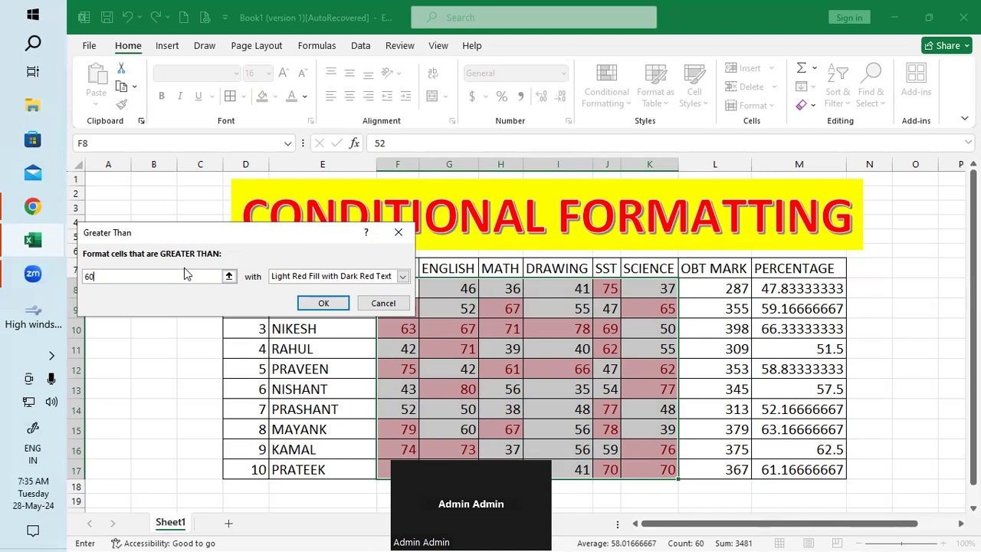
{"action": "left_click", "coordinate": [402, 277]}
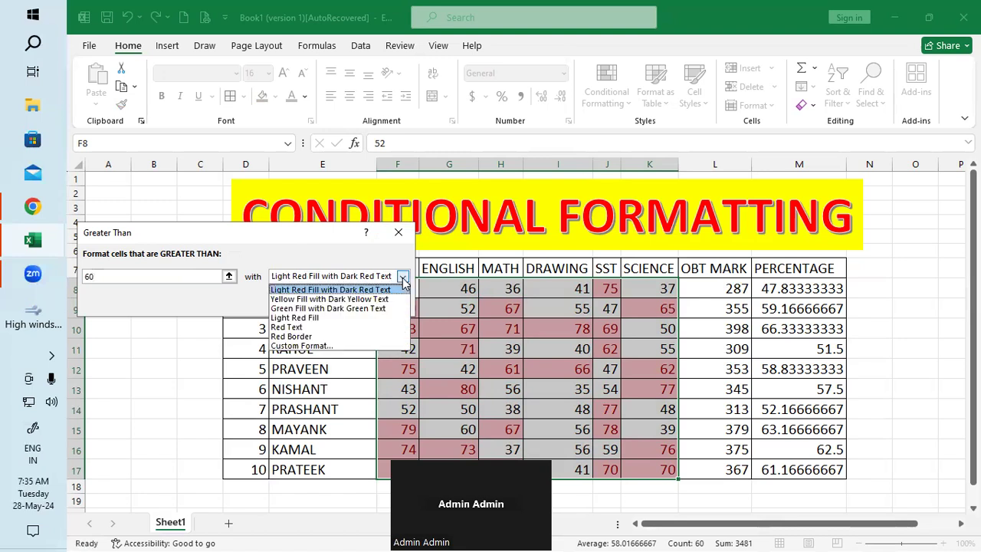
{"action": "left_click", "coordinate": [346, 299]}
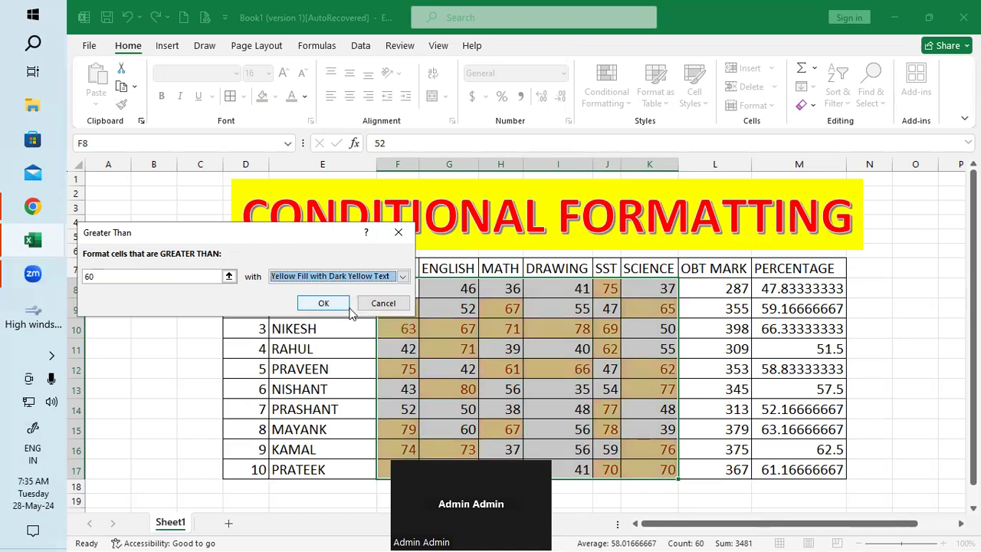
{"action": "left_click", "coordinate": [329, 306]}
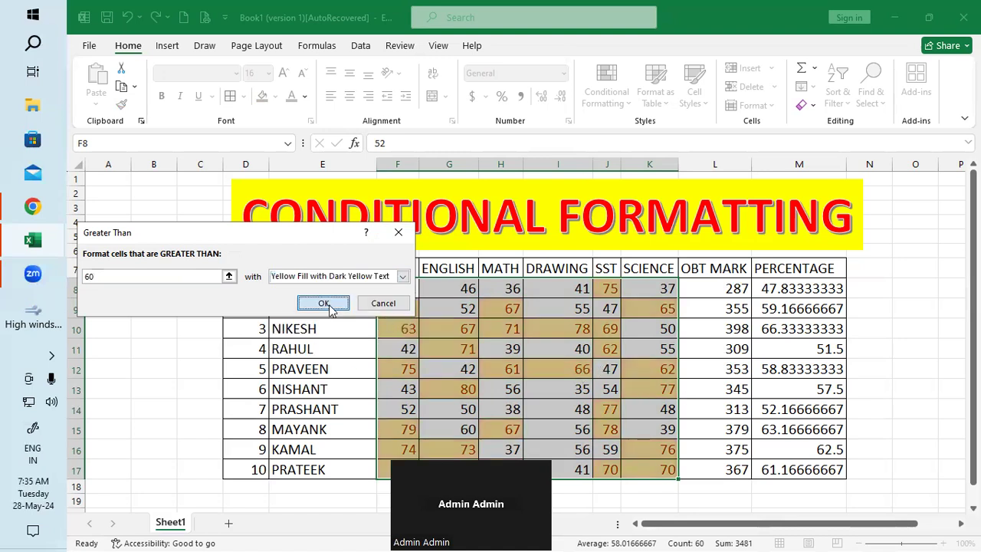
{"action": "left_click", "coordinate": [784, 393]}
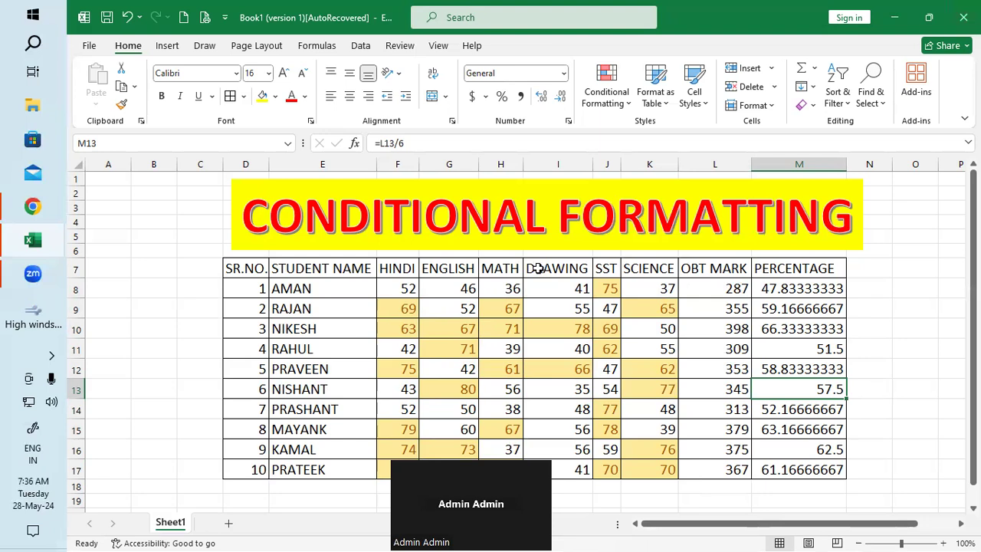
Clear the conditional formatting rules from the subject marks in F8:K17 only
{"action": "left_click_drag", "start_coordinate": [401, 289], "coordinate": [660, 469]}
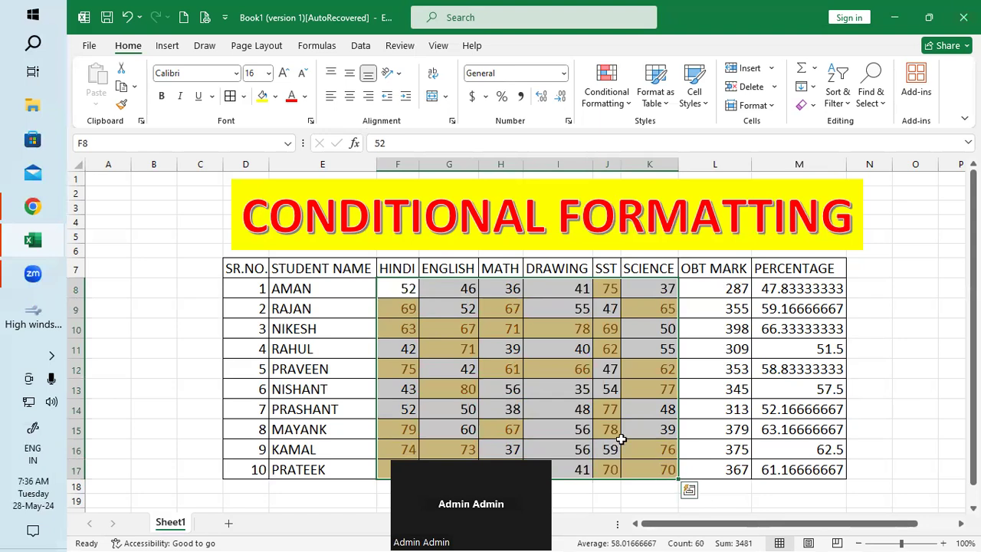
{"action": "left_click", "coordinate": [606, 86]}
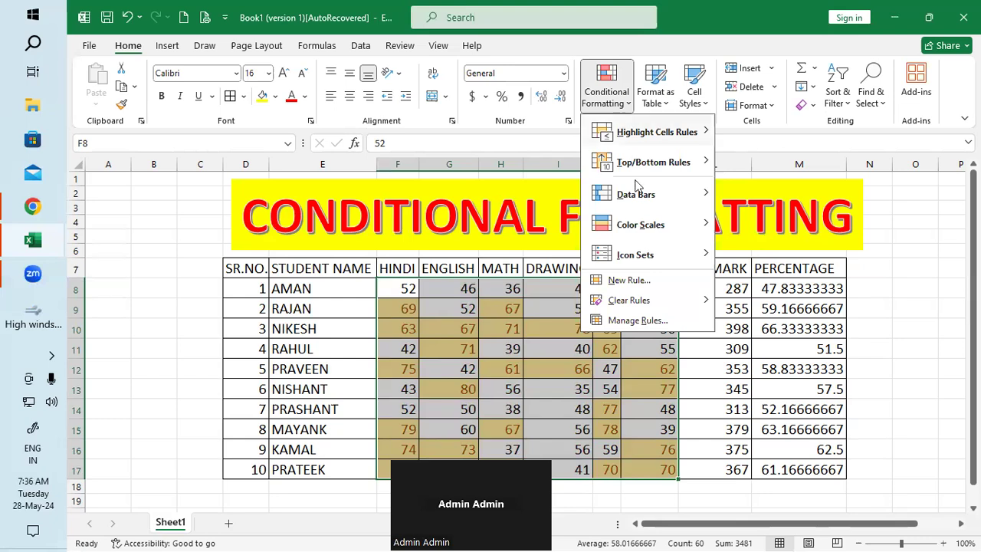
{"action": "mouse_move", "coordinate": [649, 307]}
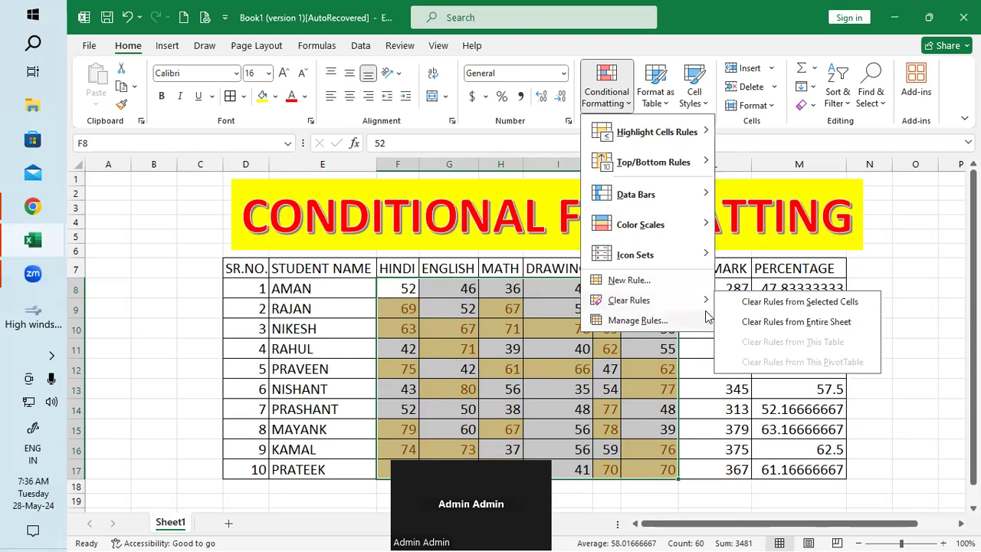
{"action": "left_click", "coordinate": [772, 304]}
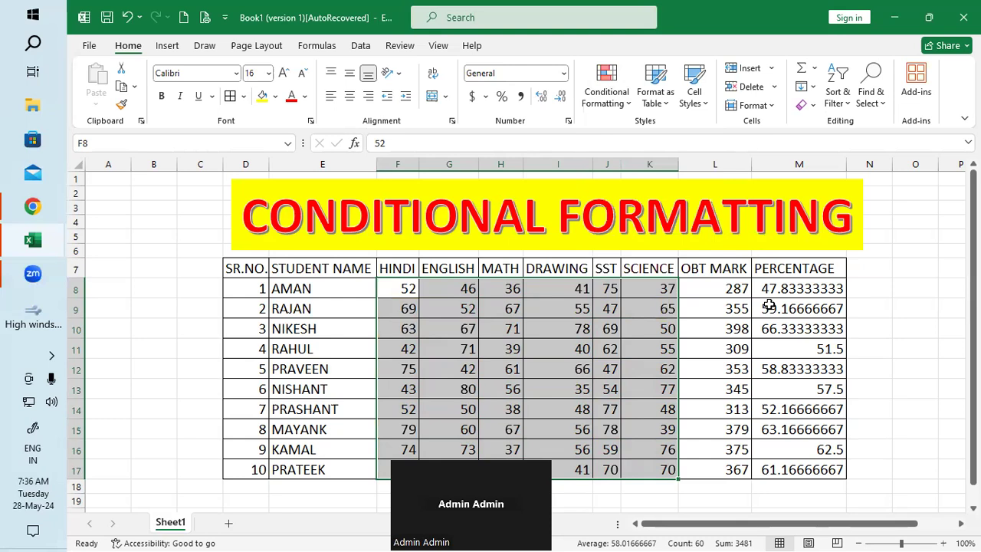
Highlight the subject marks in F8:K17 that are less than 40 with Light Red Fill with Dark Red Text
{"action": "left_click", "coordinate": [608, 71]}
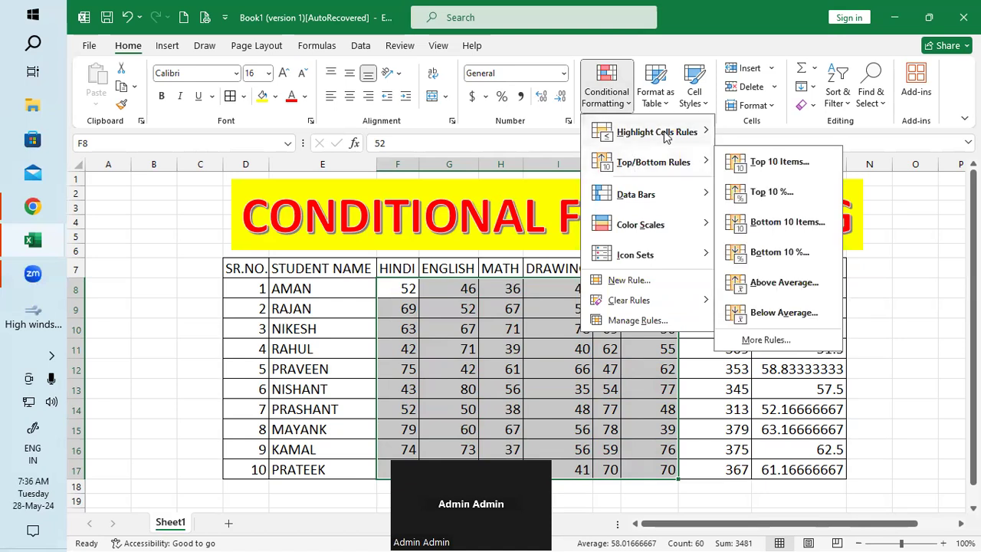
{"action": "mouse_move", "coordinate": [665, 135]}
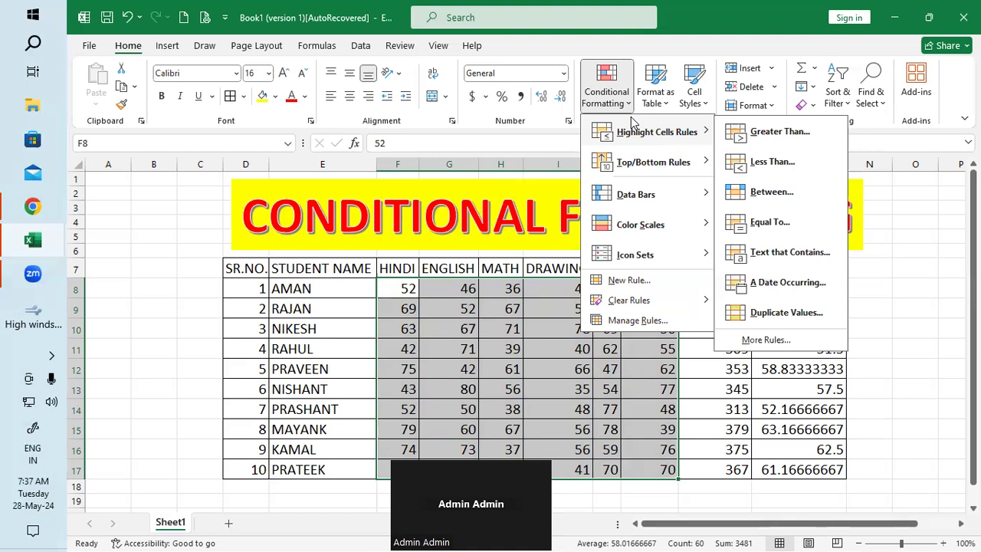
{"action": "left_click", "coordinate": [770, 163]}
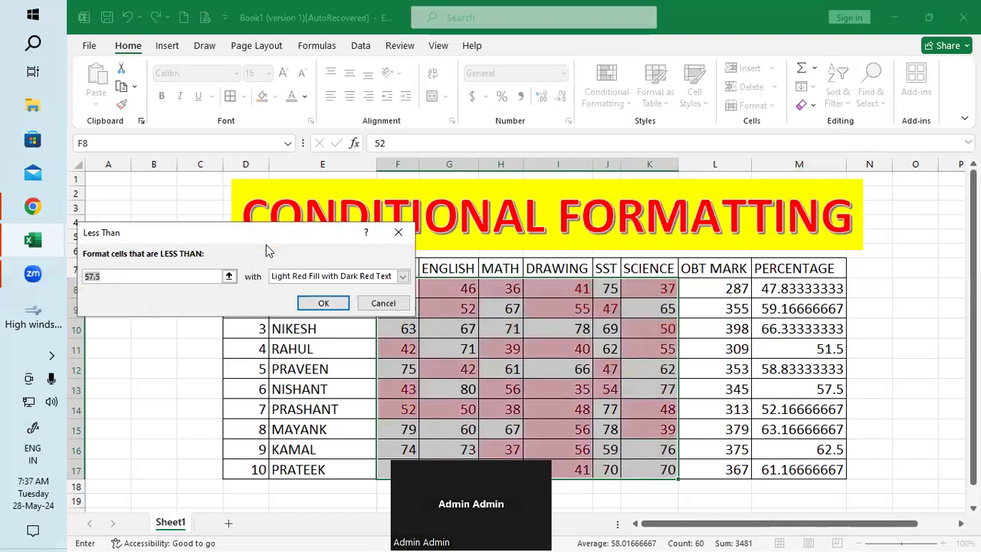
{"action": "mouse_move", "coordinate": [4, 233]}
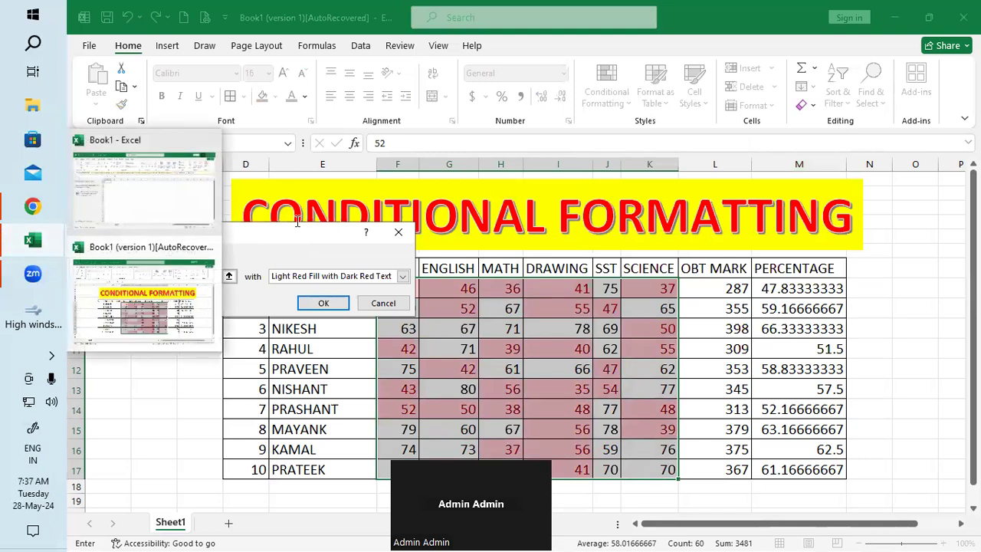
{"action": "type", "text": "40"}
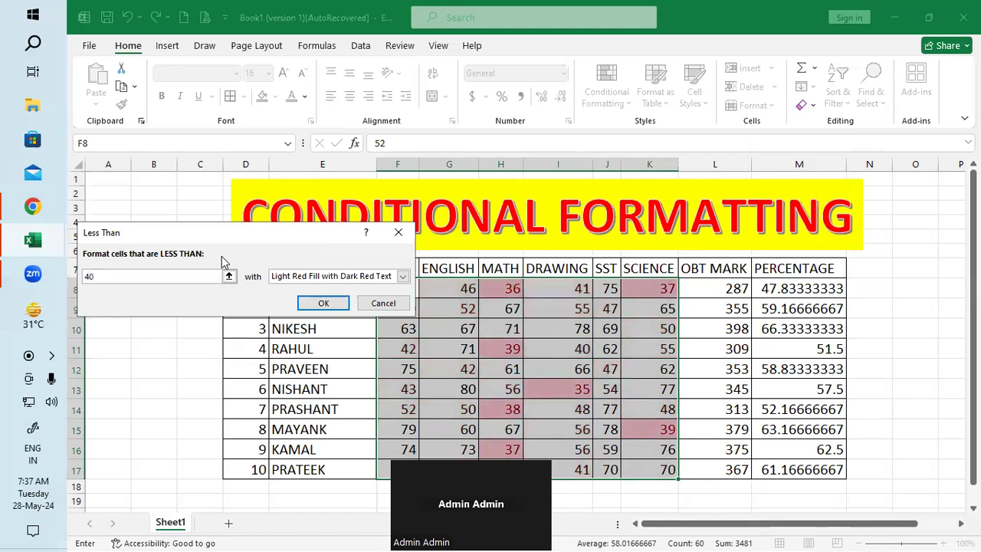
{"action": "left_click", "coordinate": [332, 303]}
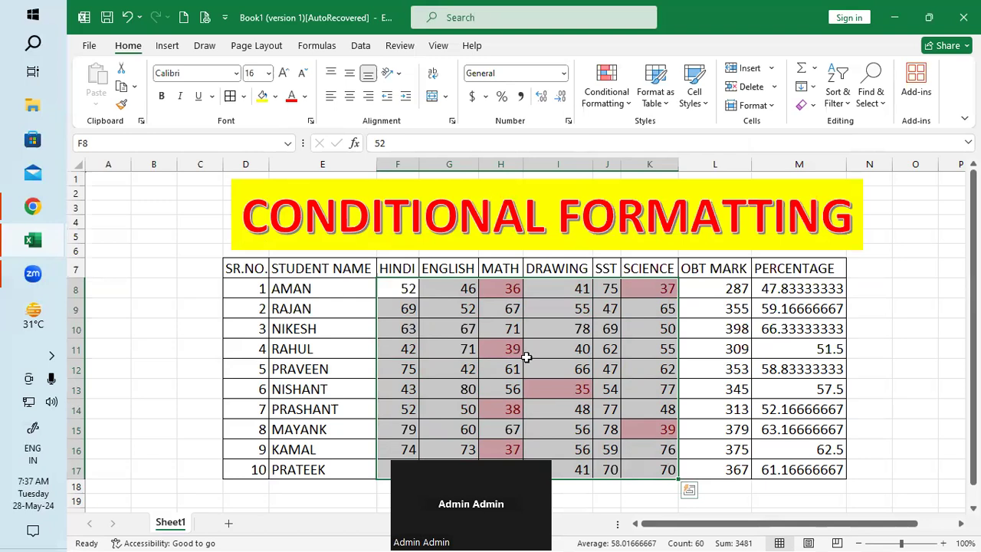
{"action": "left_click", "coordinate": [511, 288]}
{"action": "left_click", "coordinate": [506, 349]}
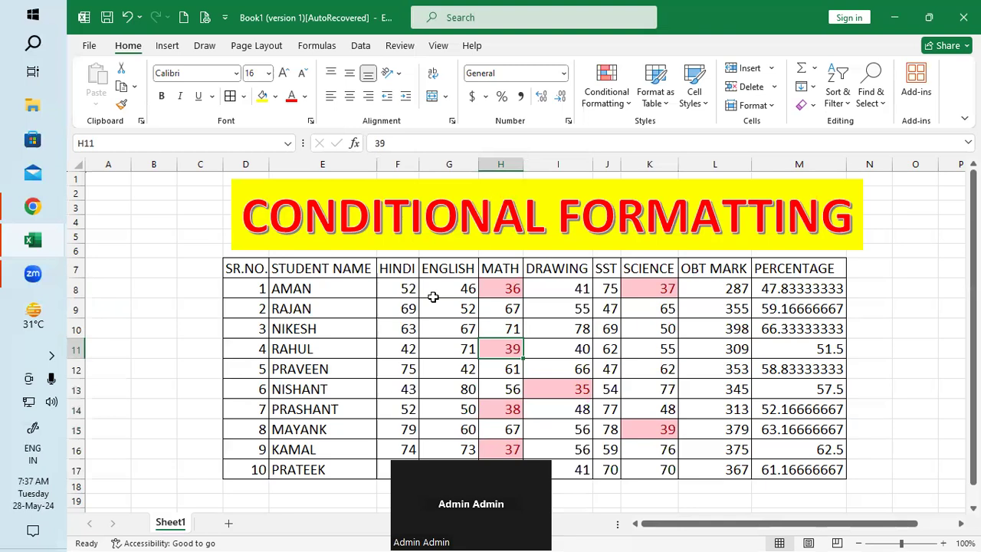
Remove the Less Than highlighting rule from the marks in F8:K17 by clearing the rules of the selected cells
{"action": "left_click_drag", "start_coordinate": [413, 285], "coordinate": [672, 468]}
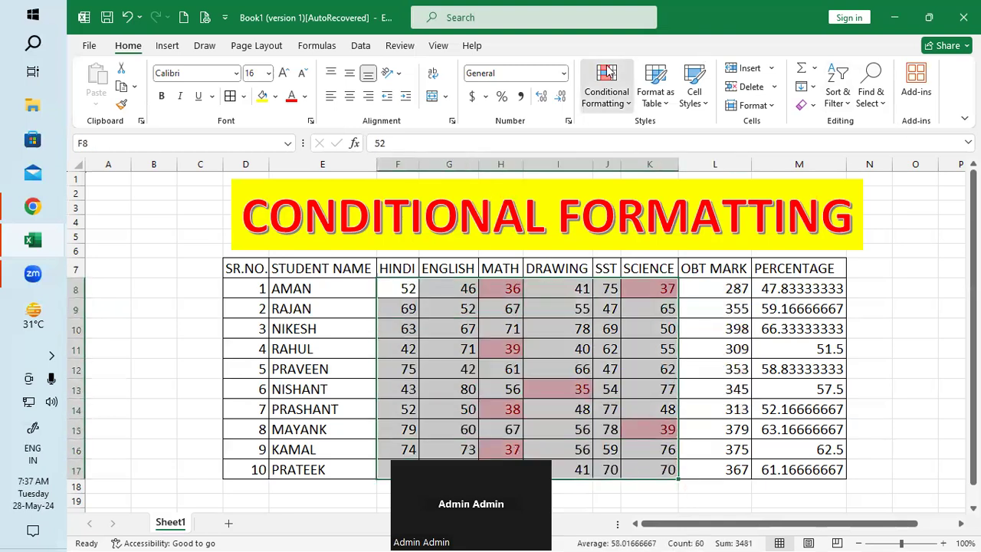
{"action": "left_click", "coordinate": [608, 70]}
{"action": "mouse_move", "coordinate": [660, 304]}
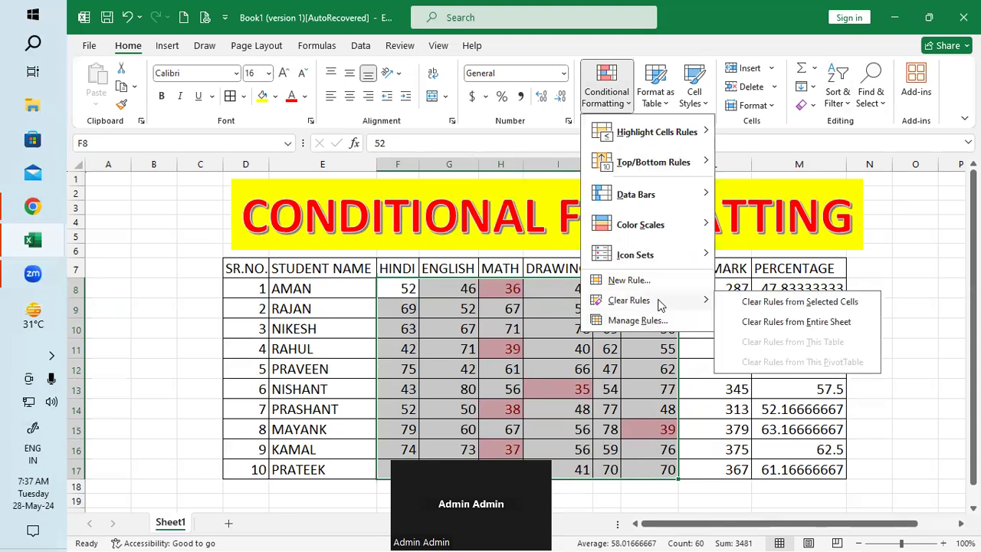
{"action": "left_click", "coordinate": [787, 300]}
Highlight the subject marks in F8:K17 that are between 80 and 75 with Light Red Fill with Dark Red Text
{"action": "left_click", "coordinate": [607, 84]}
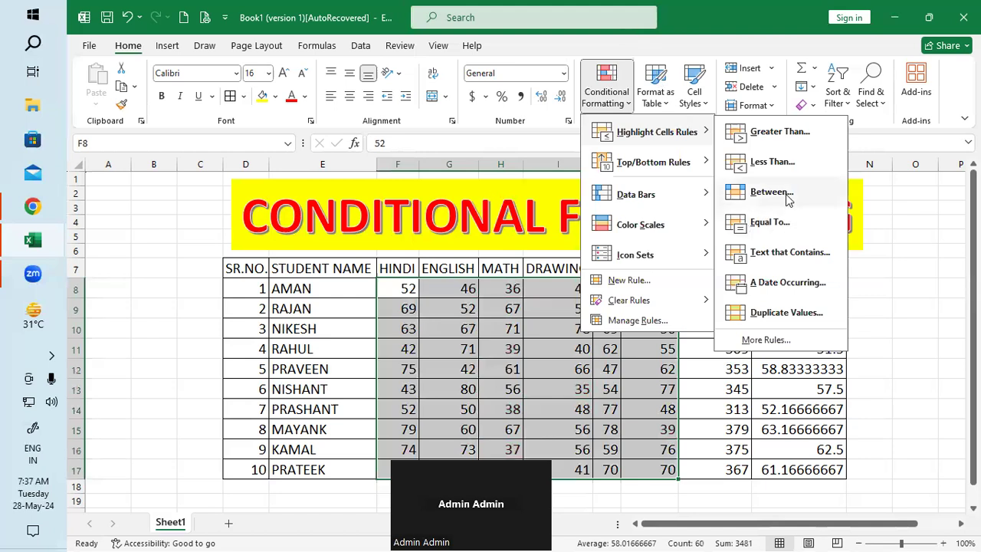
{"action": "left_click", "coordinate": [788, 197]}
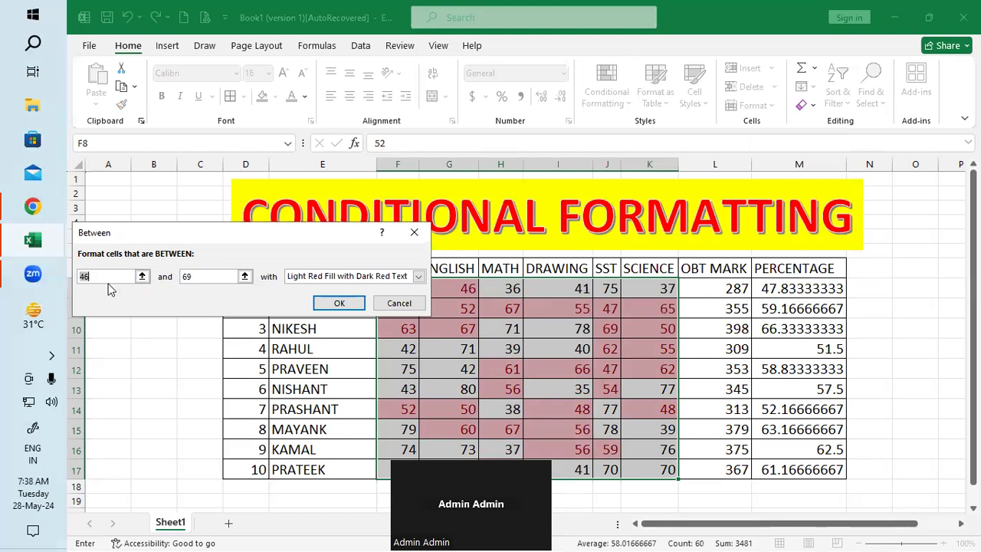
{"action": "key", "text": "BackSpace"}
{"action": "type", "text": "80"}
{"action": "left_click_drag", "start_coordinate": [204, 275], "coordinate": [171, 277]}
{"action": "type", "text": "75"}
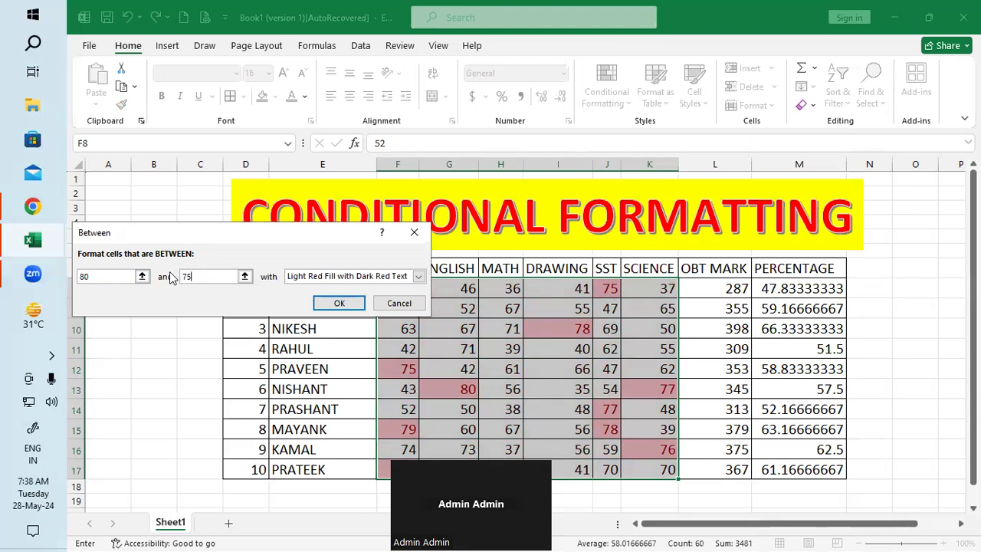
{"action": "left_click", "coordinate": [339, 303]}
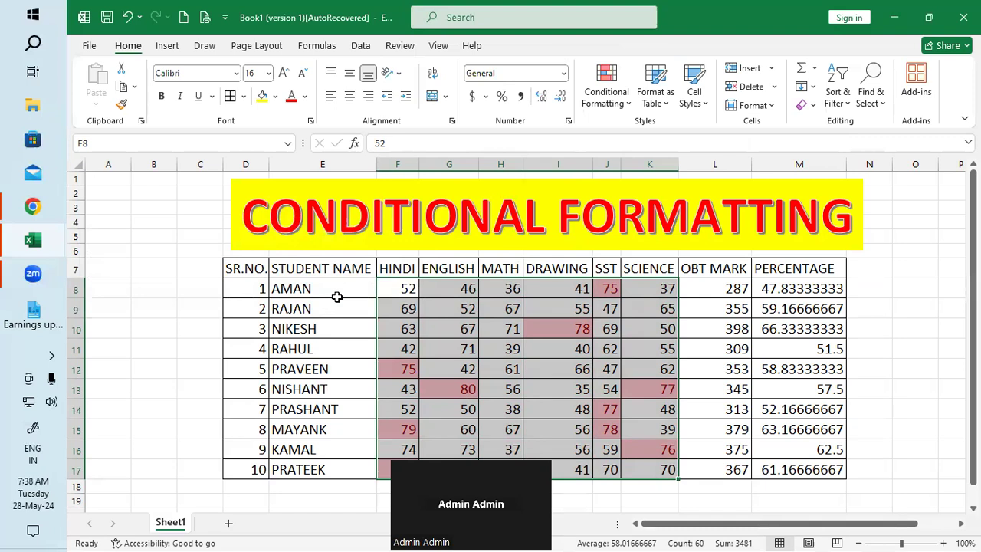
{"action": "left_click", "coordinate": [488, 315]}
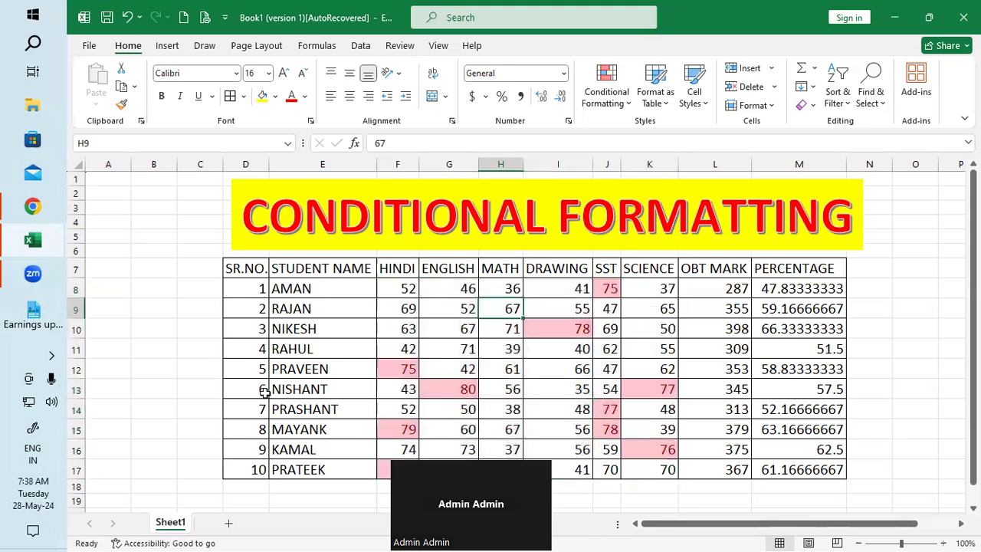
{"action": "left_click_drag", "start_coordinate": [253, 289], "coordinate": [322, 428]}
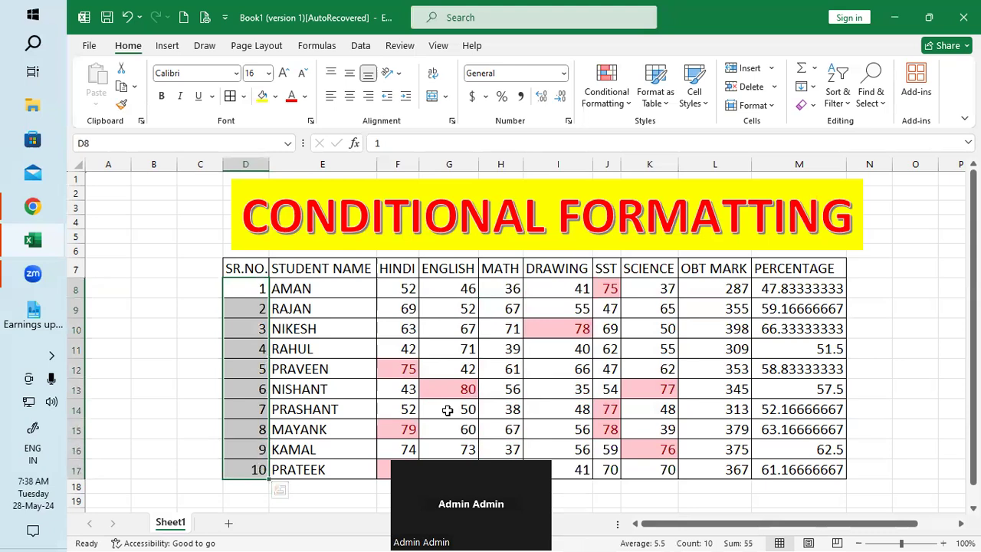
{"action": "left_click", "coordinate": [447, 382]}
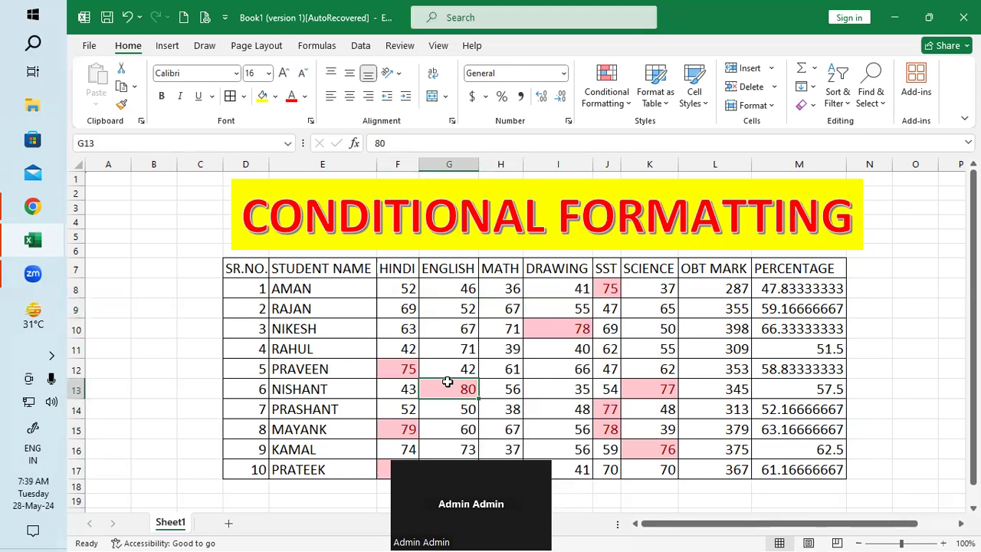
Remove the Between highlighting rule from the marks in F8:K17 by clearing the rules of the selected cells
{"action": "left_click", "coordinate": [413, 289]}
{"action": "left_click_drag", "start_coordinate": [438, 295], "coordinate": [663, 468]}
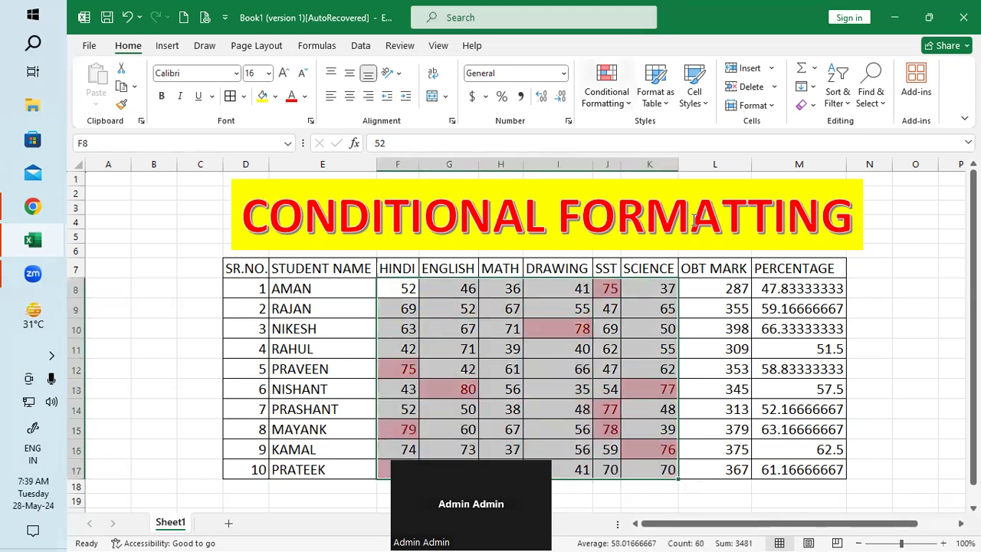
{"action": "left_click", "coordinate": [606, 90]}
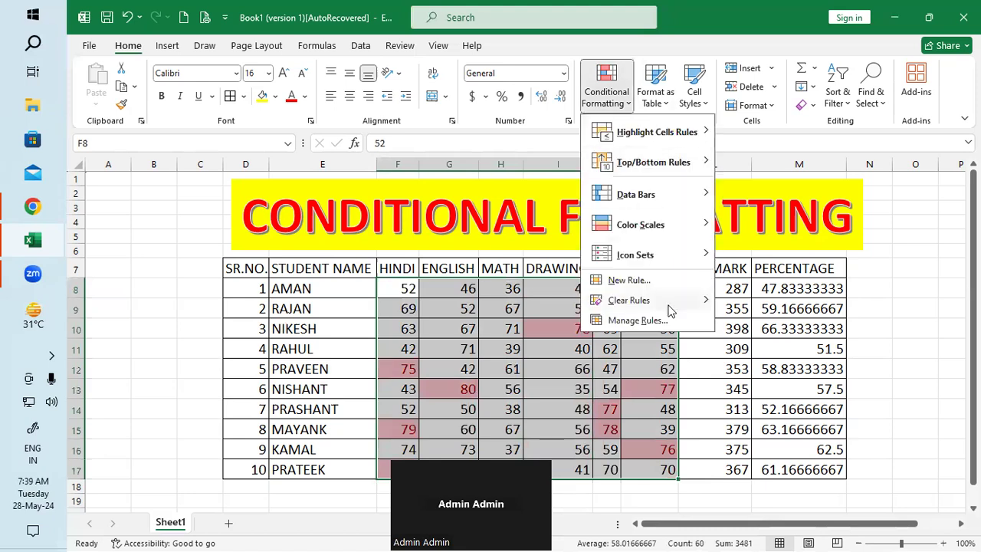
{"action": "mouse_move", "coordinate": [668, 306]}
{"action": "left_click", "coordinate": [756, 305]}
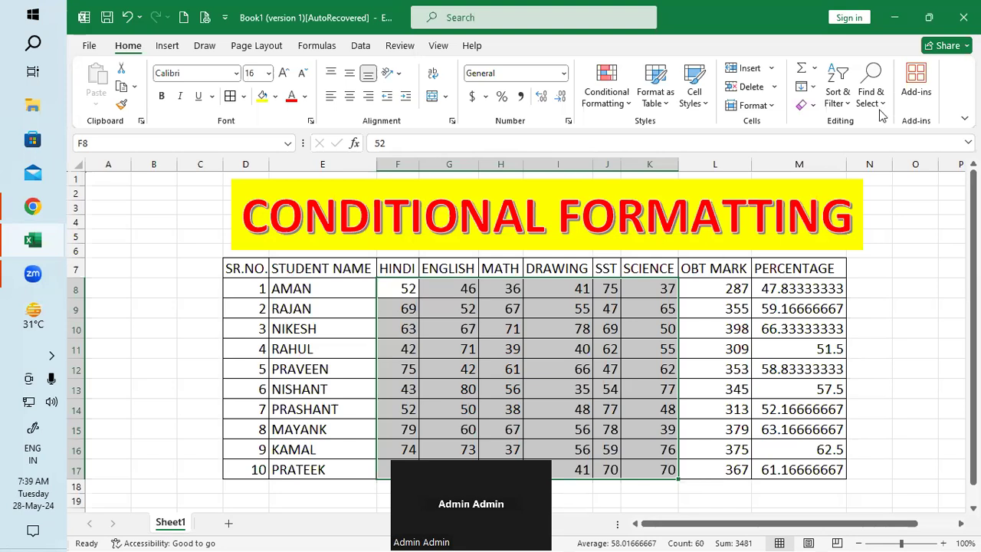
Highlight the subject marks in F8:K17 that are equal to 78 with Light Red Fill with Dark Red Text, trying 70, 75, 77 and 72 beforehand
{"action": "left_click", "coordinate": [605, 86]}
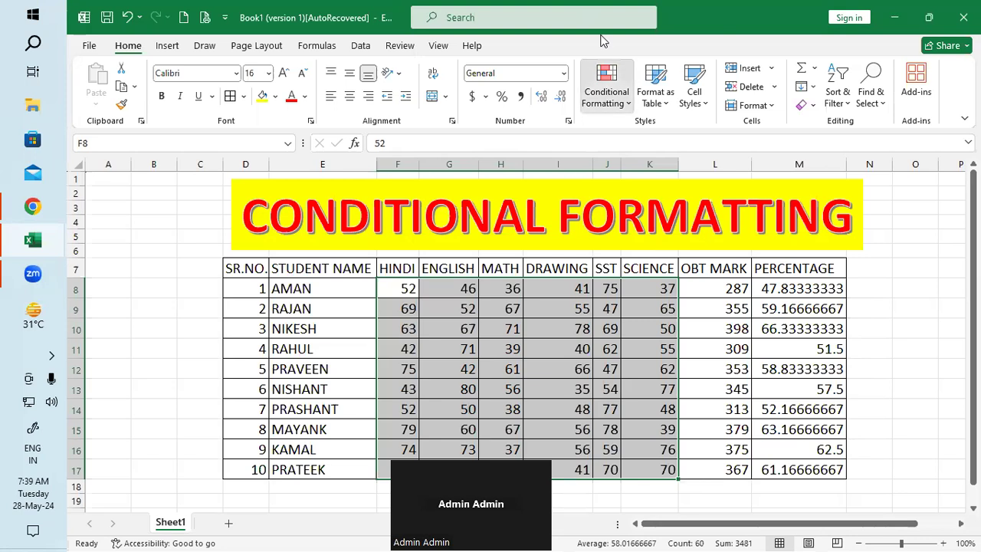
{"action": "mouse_move", "coordinate": [658, 132]}
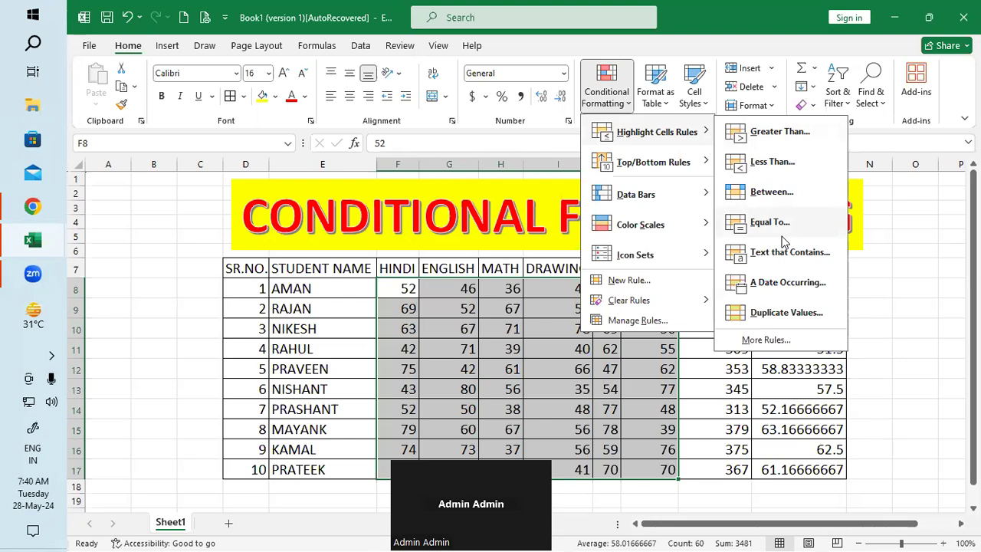
{"action": "left_click", "coordinate": [768, 223]}
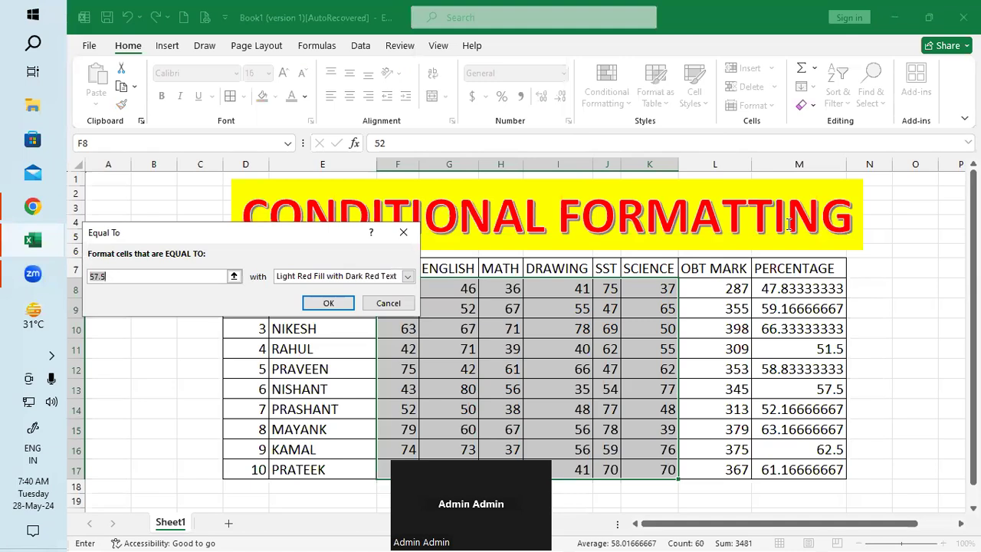
{"action": "type", "text": "70"}
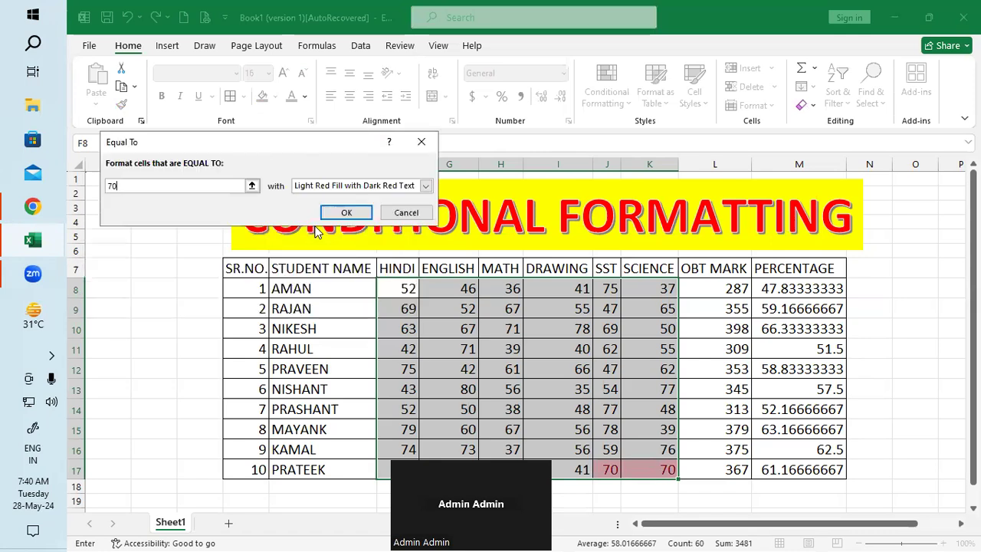
{"action": "key", "text": "BackSpace"}
{"action": "key", "text": "BackSpace"}
{"action": "type", "text": "75"}
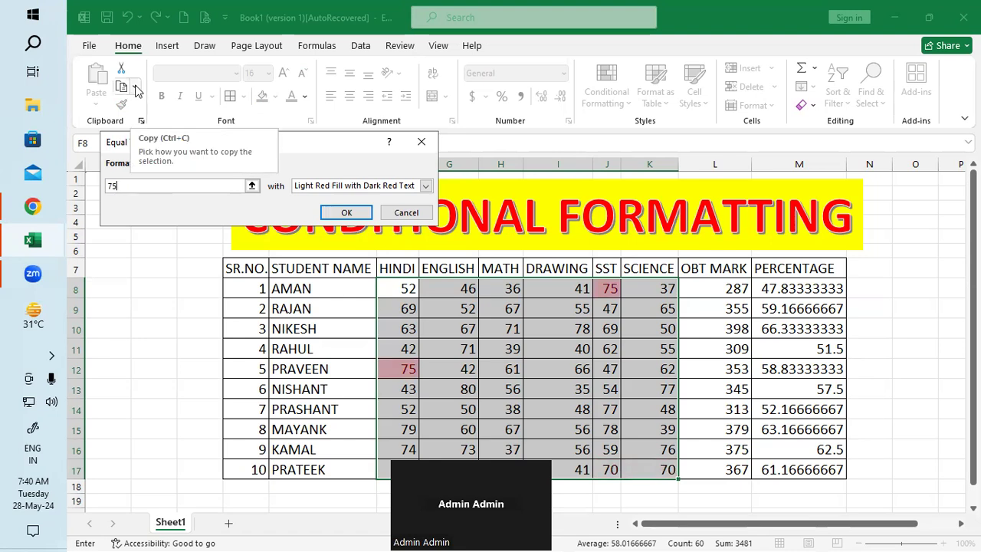
{"action": "key", "text": "BackSpace"}
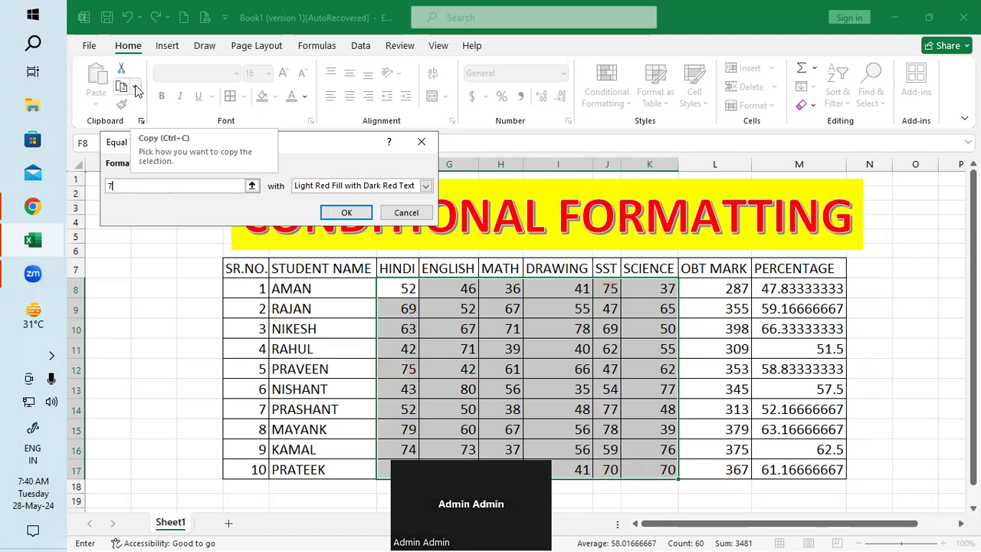
{"action": "type", "text": "7"}
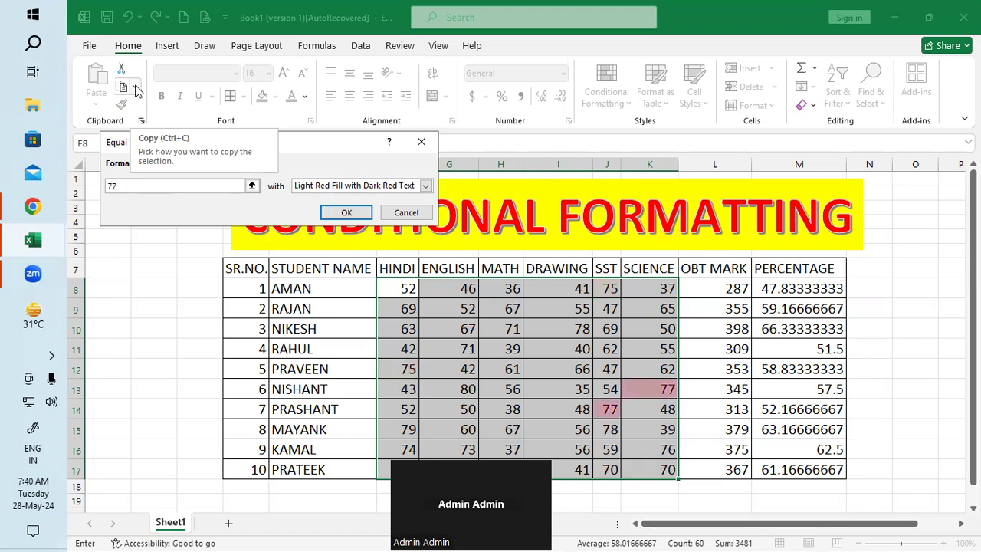
{"action": "key", "text": "BackSpace"}
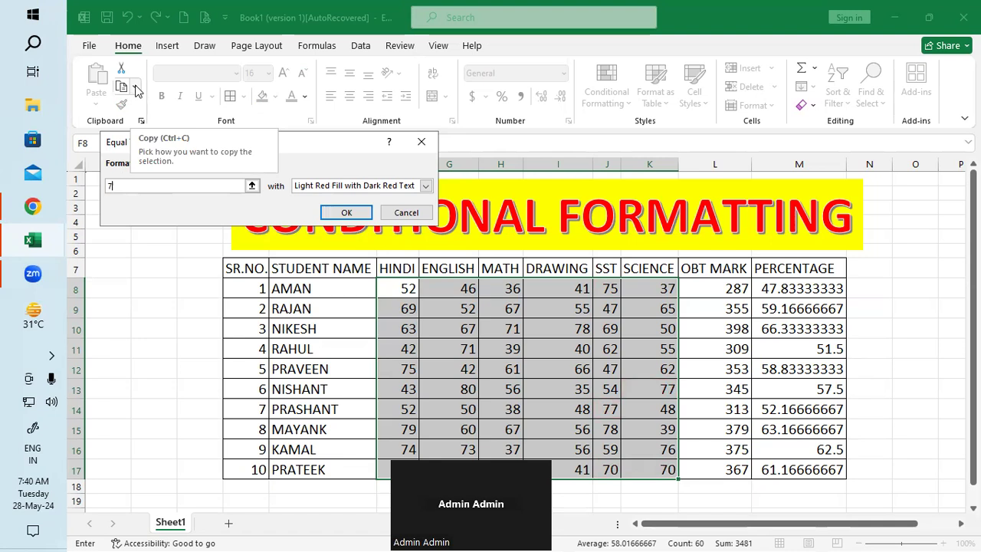
{"action": "type", "text": "2"}
{"action": "key", "text": "BackSpace"}
{"action": "type", "text": "8"}
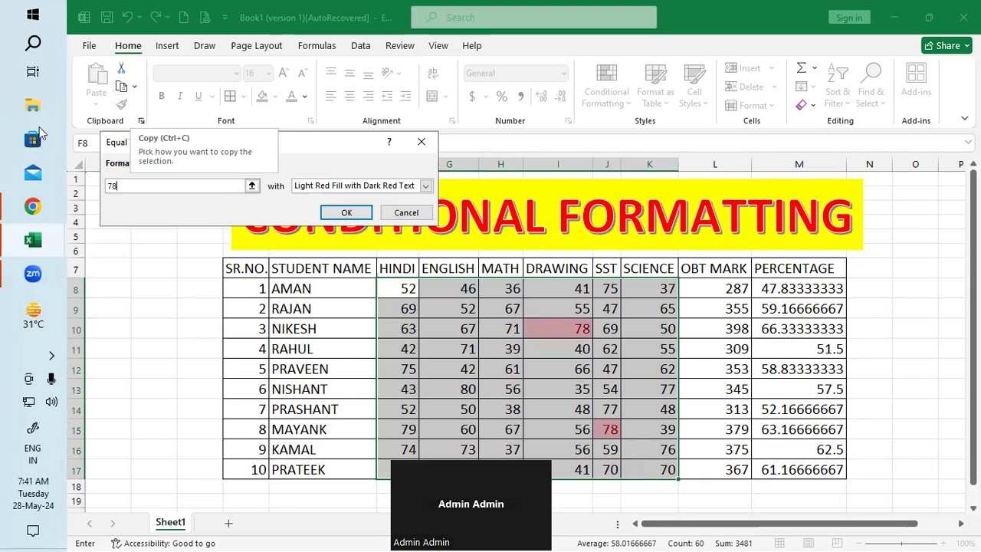
{"action": "left_click", "coordinate": [365, 213]}
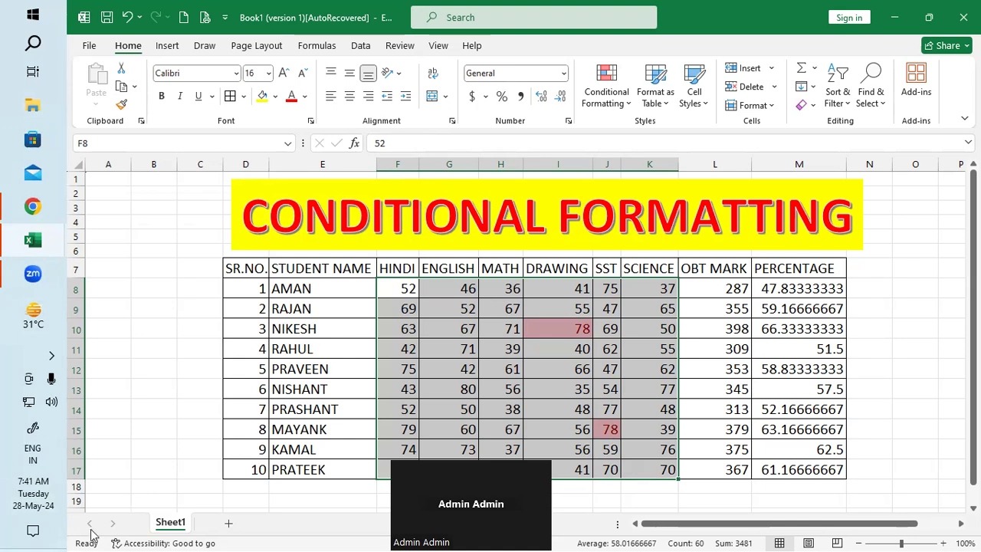
Add a new worksheet after Sheet1 and return to the marks table on Sheet1
{"action": "left_click", "coordinate": [230, 525]}
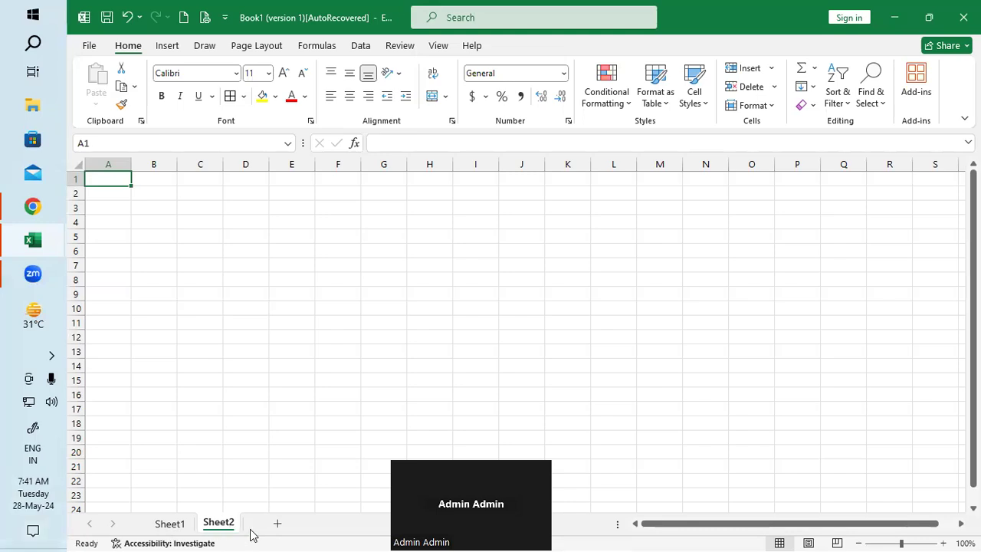
{"action": "left_click", "coordinate": [171, 524]}
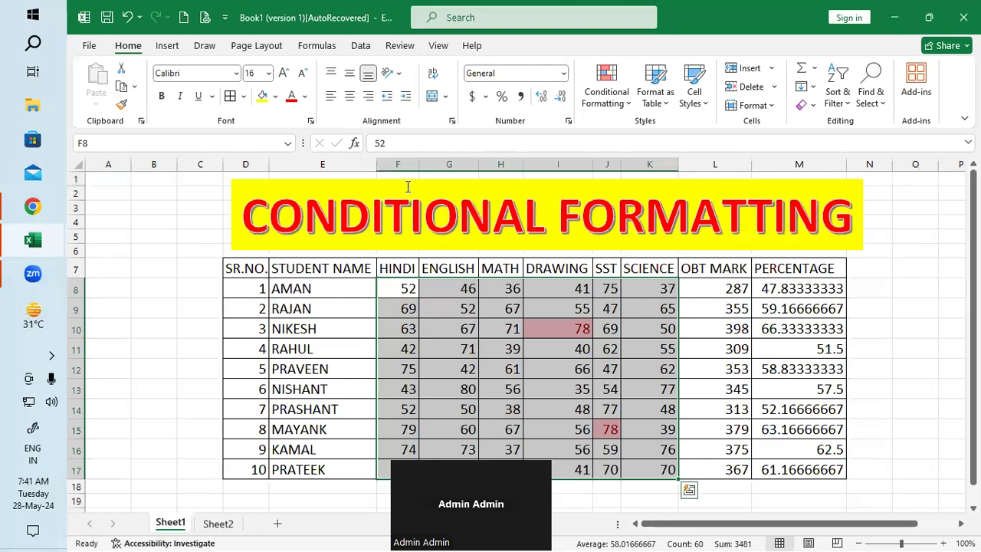
Remove the Equal To highlighting rule from the marks in F8:K17 by clearing the rules of the selected cells
{"action": "left_click", "coordinate": [609, 93]}
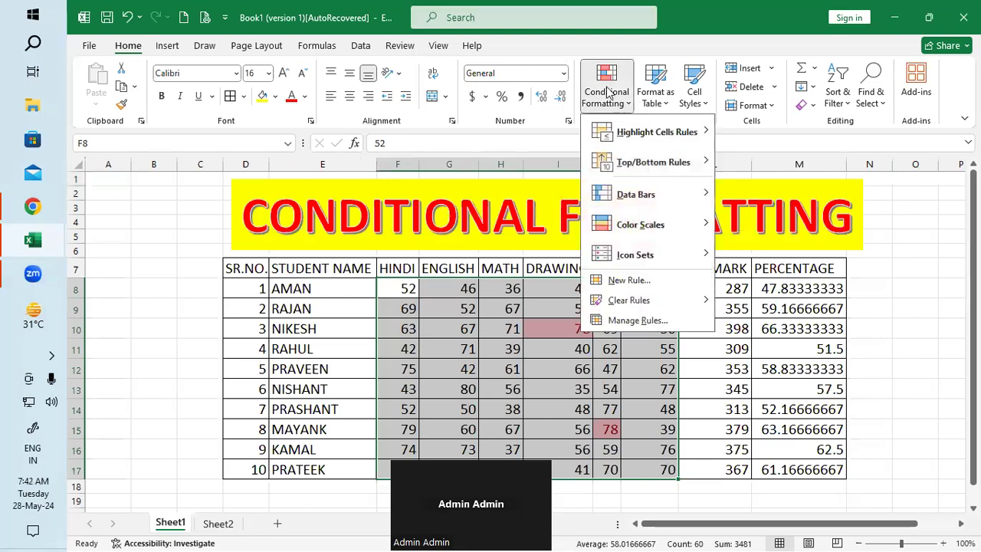
{"action": "mouse_move", "coordinate": [692, 306]}
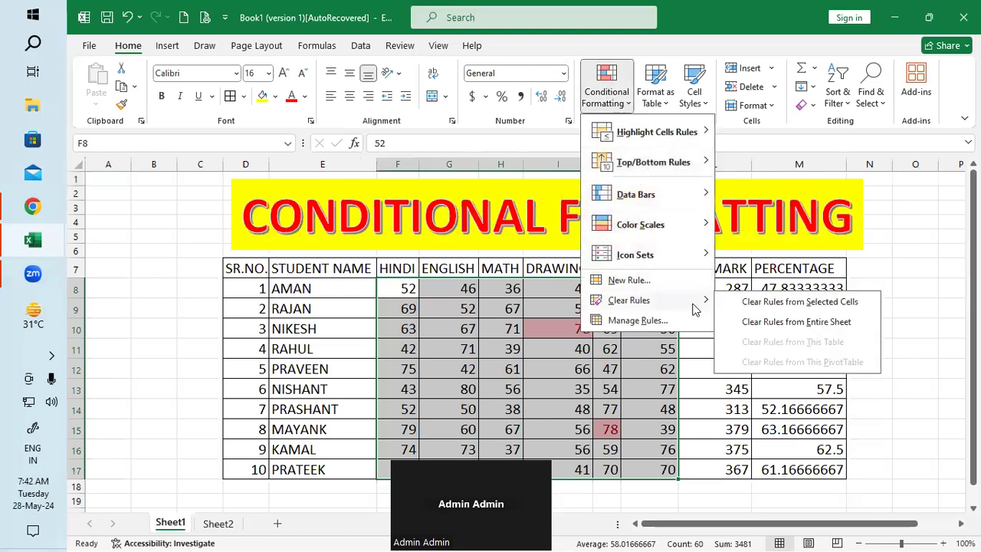
{"action": "left_click", "coordinate": [781, 300]}
{"action": "left_click", "coordinate": [622, 77]}
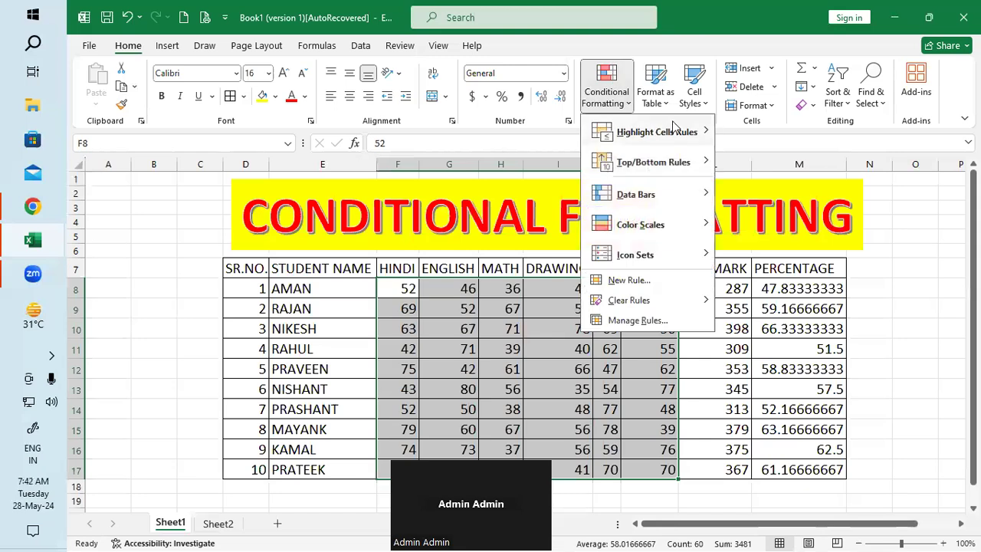
{"action": "mouse_move", "coordinate": [679, 133]}
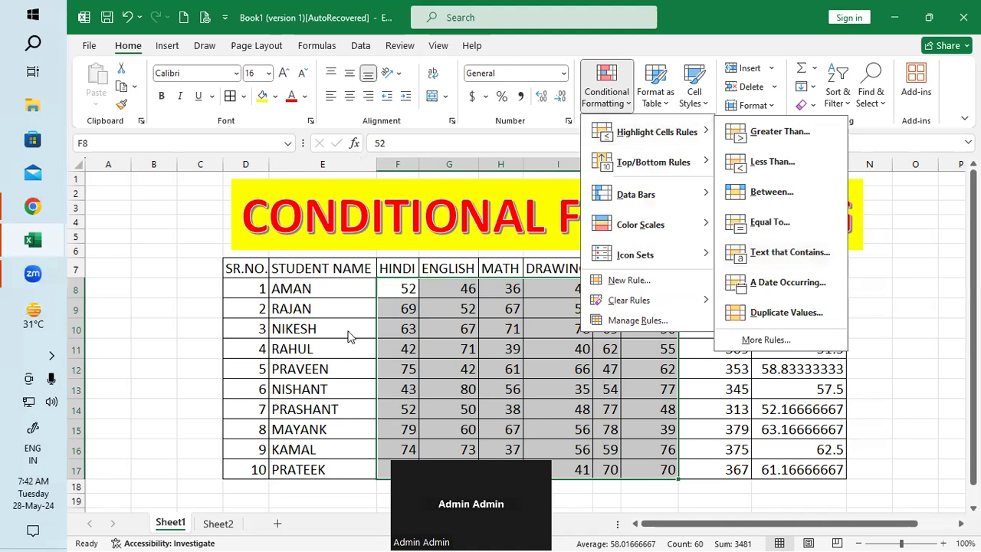
{"action": "key", "text": "Escape"}
{"action": "key", "text": "Escape"}
Copy the SR.NO. and STUDENT NAME columns (D7:E17) from Sheet1 to Sheet2 at B5 and fit column C to its contents
{"action": "left_click", "coordinate": [221, 527]}
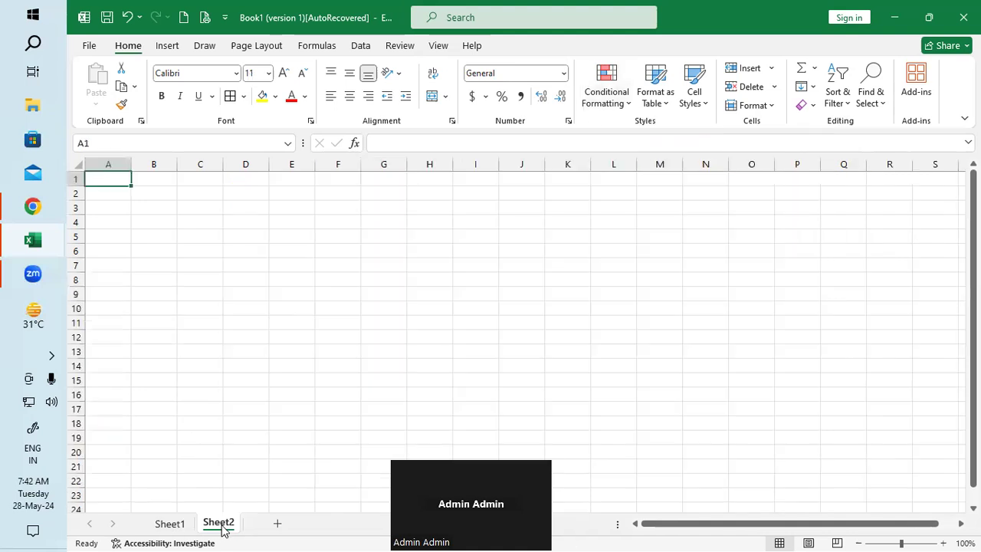
{"action": "left_click", "coordinate": [175, 528]}
{"action": "left_click_drag", "start_coordinate": [256, 267], "coordinate": [335, 468]}
{"action": "key", "text": "ctrl+c"}
{"action": "left_click", "coordinate": [222, 524]}
{"action": "left_click", "coordinate": [154, 237]}
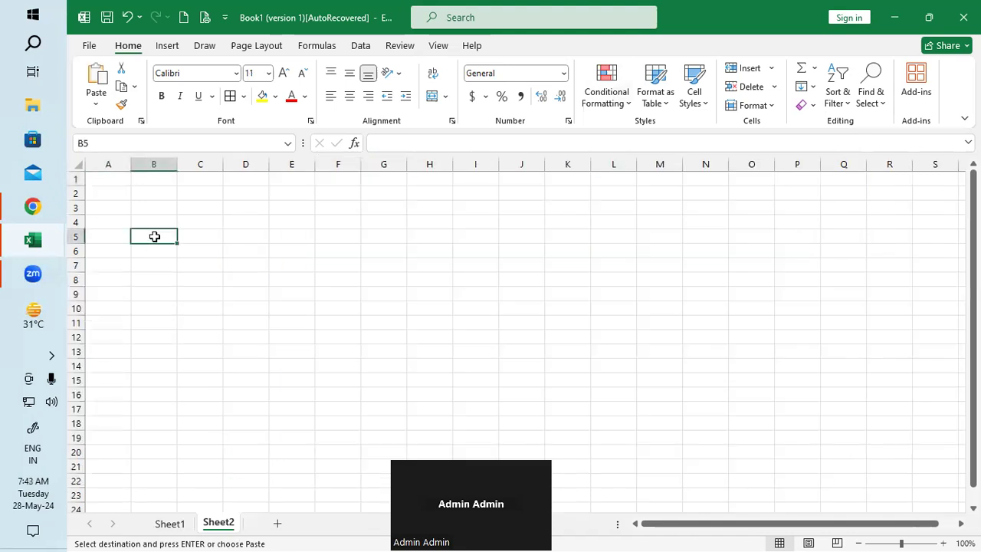
{"action": "key", "text": "ctrl+v"}
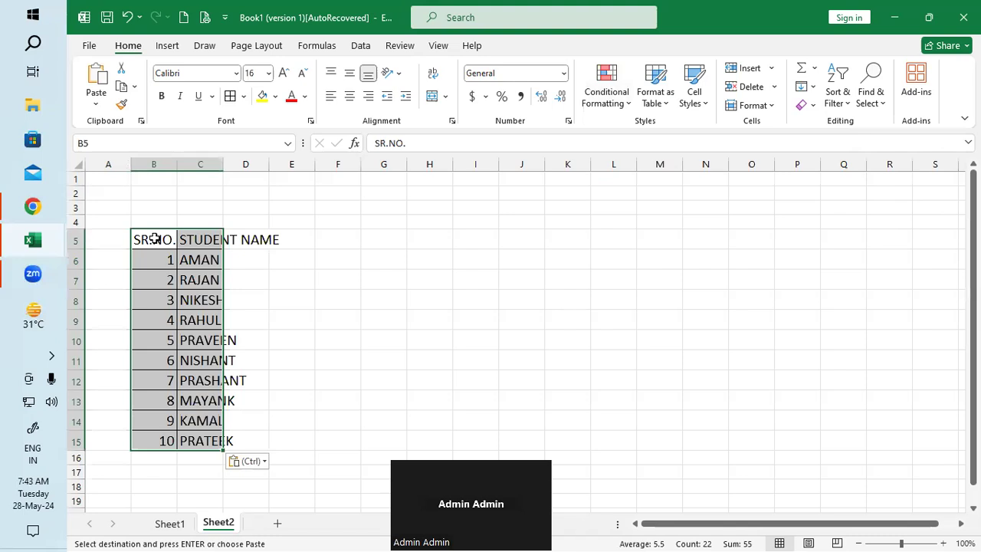
{"action": "left_click", "coordinate": [192, 235]}
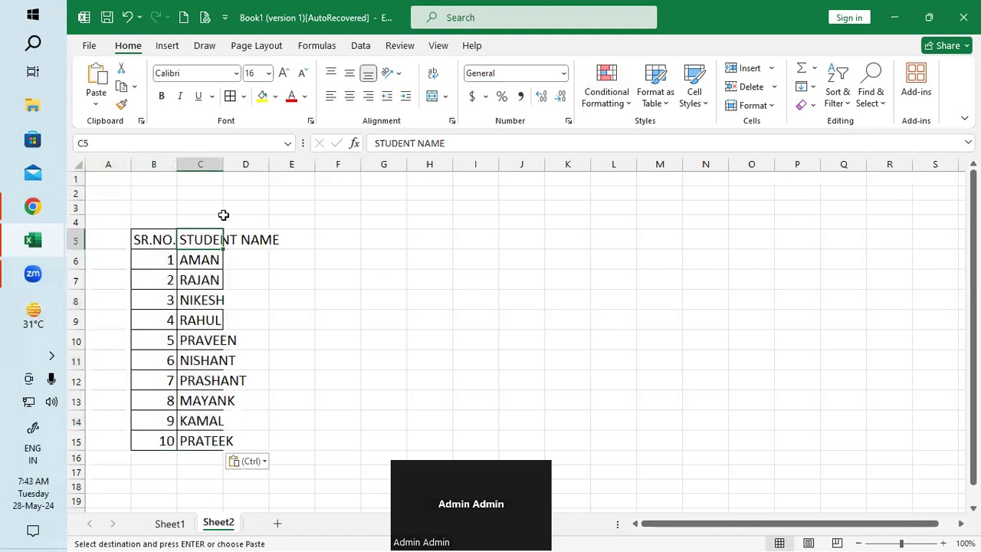
{"action": "double_click", "coordinate": [223, 172]}
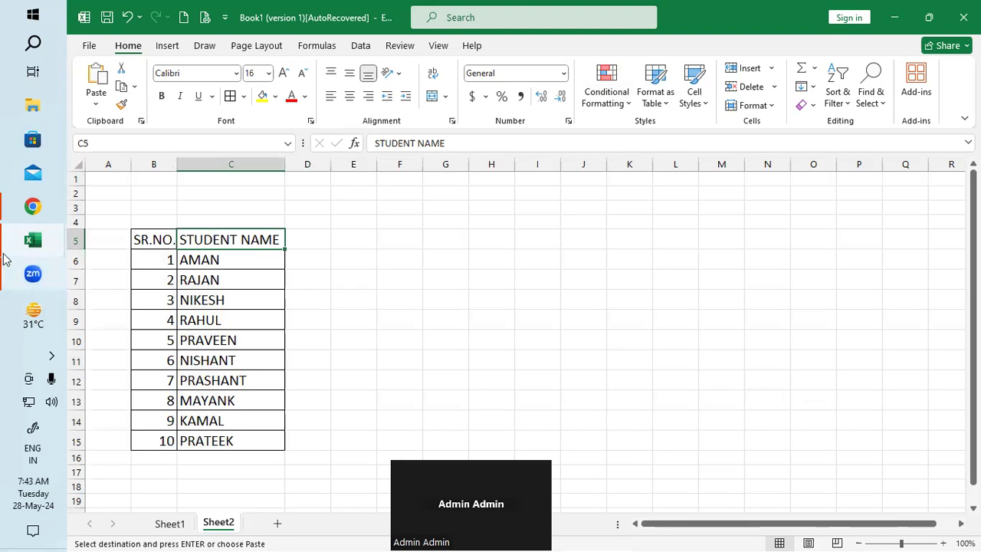
{"action": "left_click", "coordinate": [8, 246]}
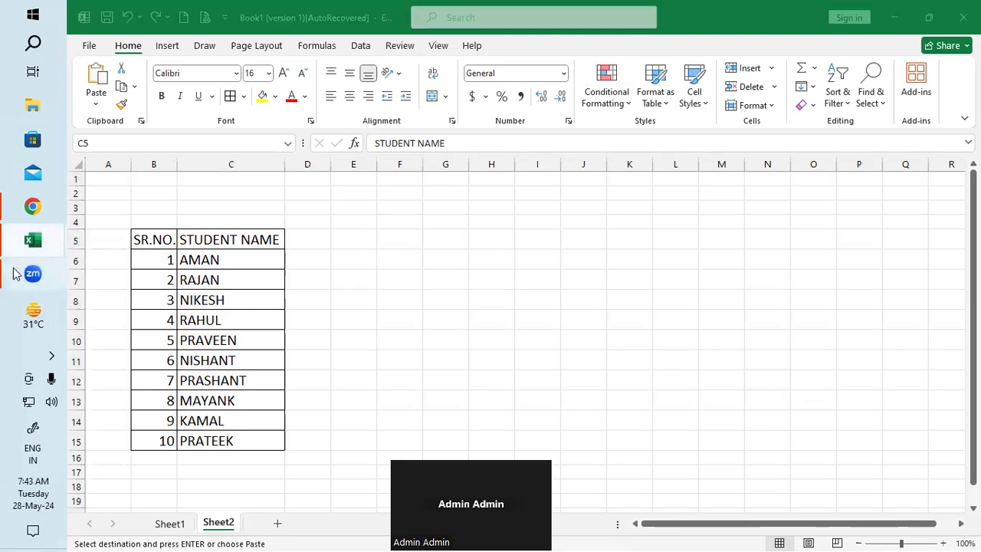
{"action": "right_click", "coordinate": [14, 351]}
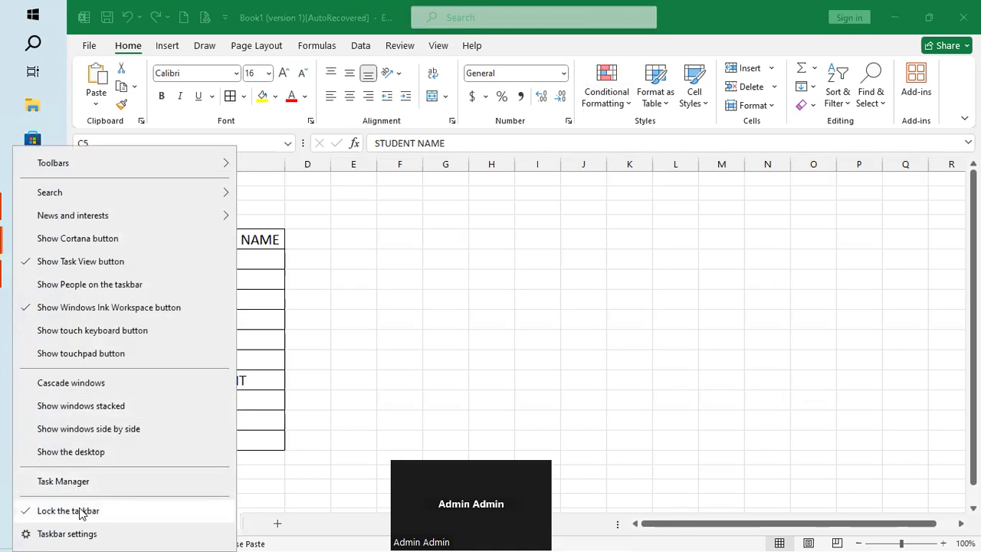
{"action": "left_click", "coordinate": [88, 483]}
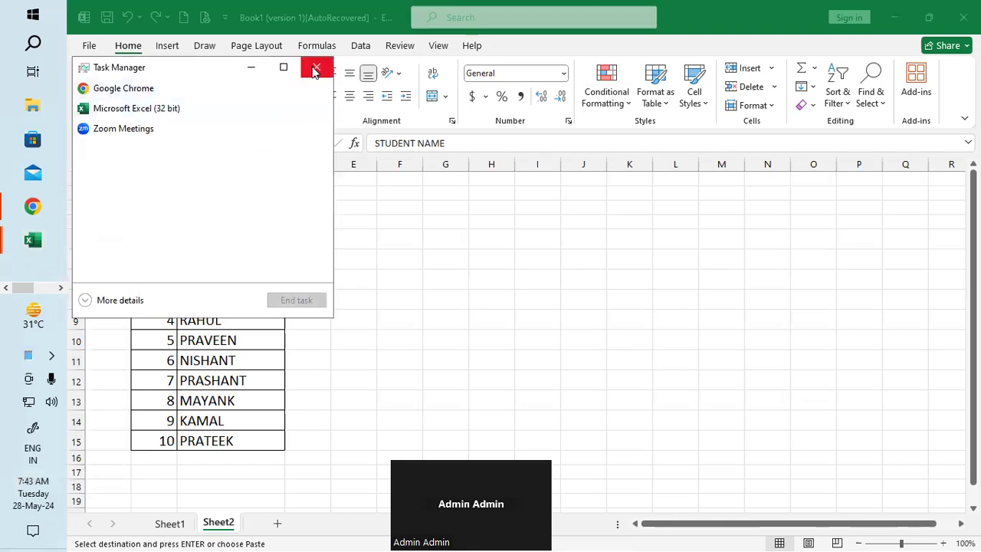
{"action": "left_click", "coordinate": [317, 67]}
Unlock the Windows taskbar and move it to the bottom edge of the screen
{"action": "right_click", "coordinate": [9, 357]}
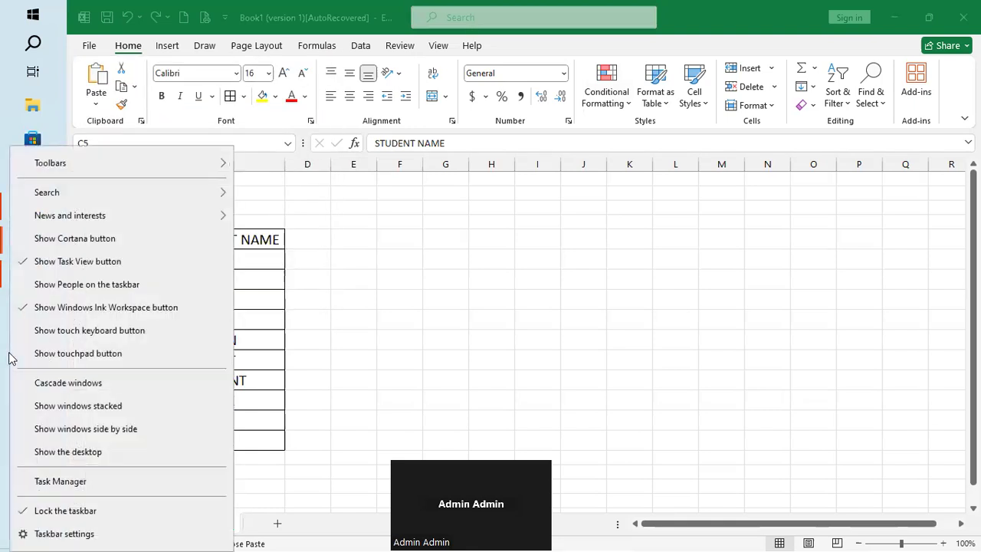
{"action": "left_click", "coordinate": [66, 511]}
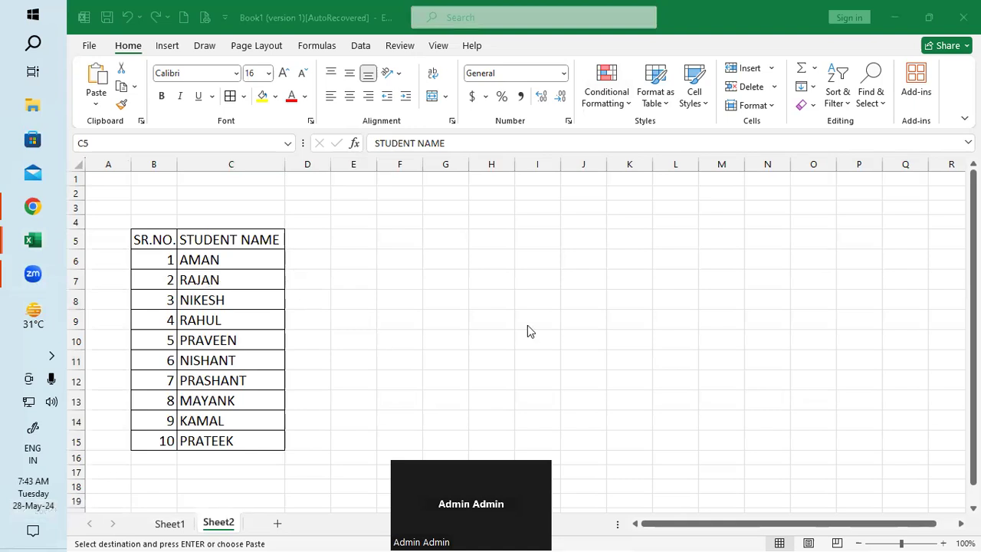
{"action": "right_click", "coordinate": [10, 375]}
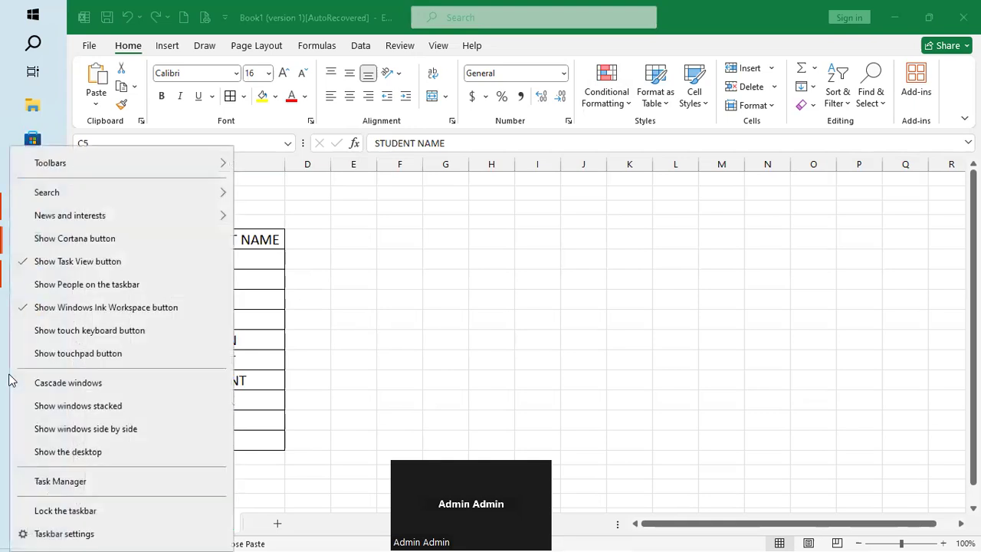
{"action": "left_click", "coordinate": [62, 511]}
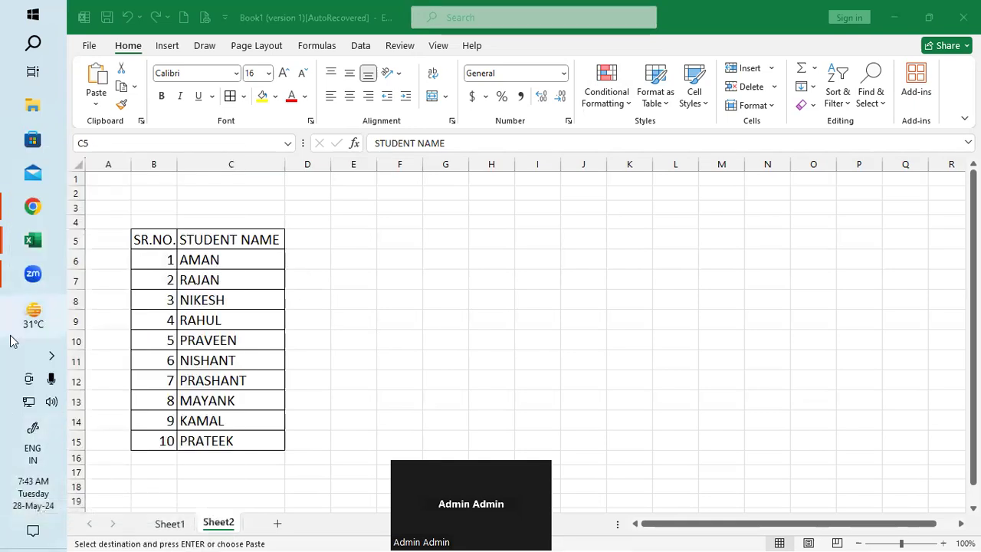
{"action": "right_click", "coordinate": [9, 385]}
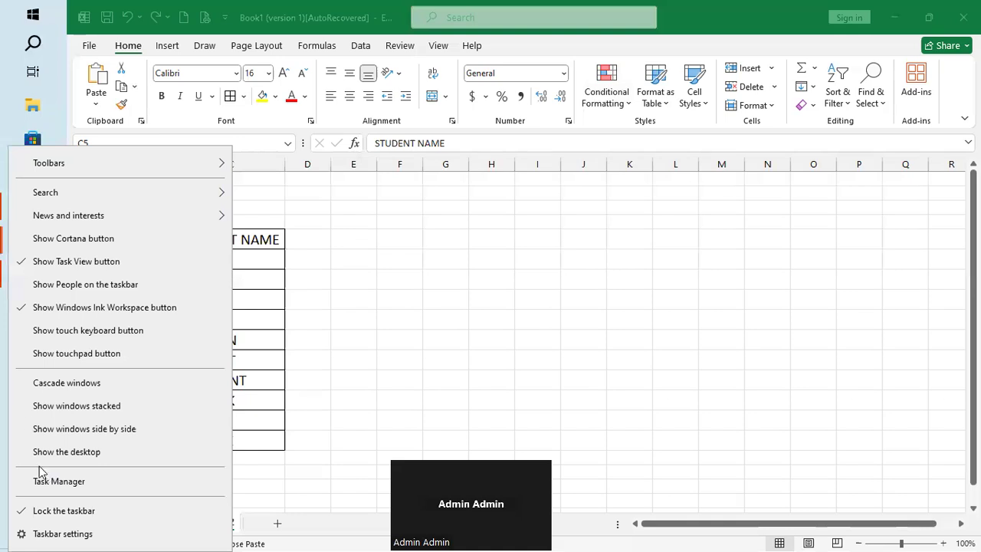
{"action": "left_click", "coordinate": [43, 510]}
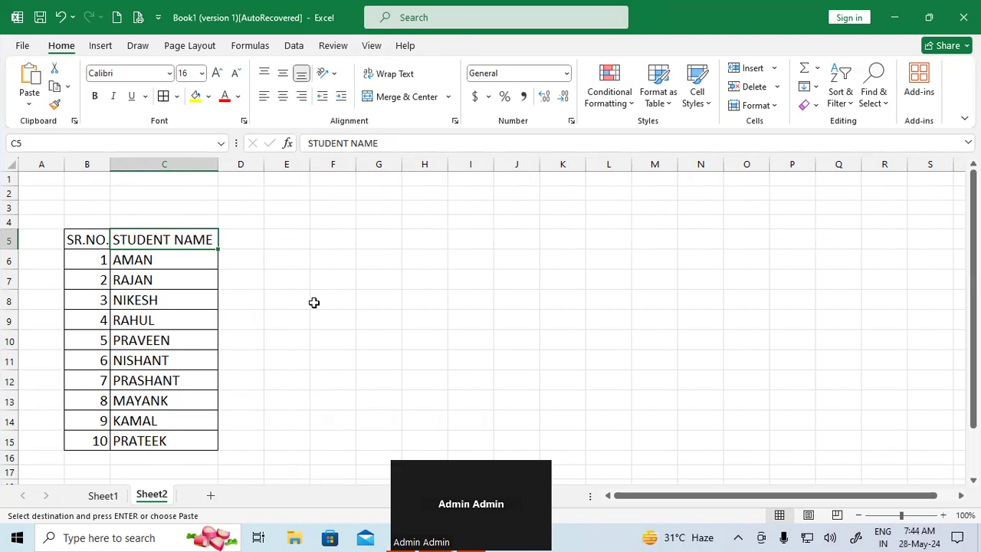
Enter 1 in cell D5, next to the STUDENT NAME header on Sheet2
{"action": "left_click", "coordinate": [232, 226]}
{"action": "left_click", "coordinate": [234, 238]}
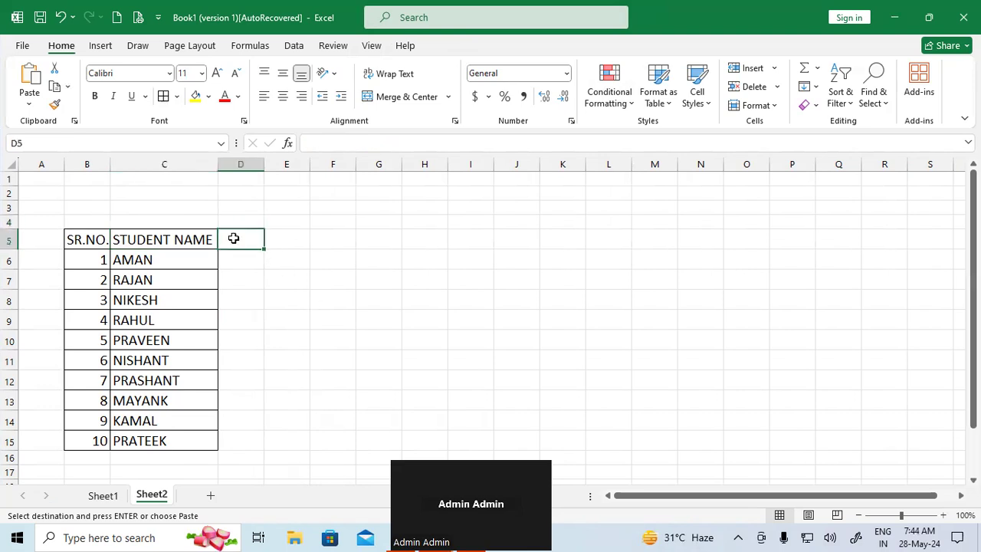
{"action": "type", "text": "1"}
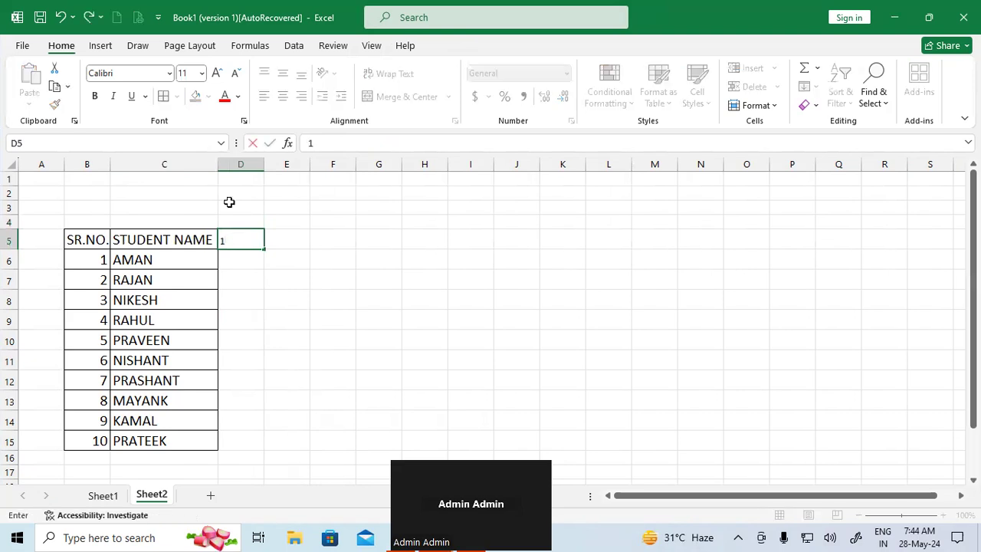
{"action": "left_click", "coordinate": [279, 285]}
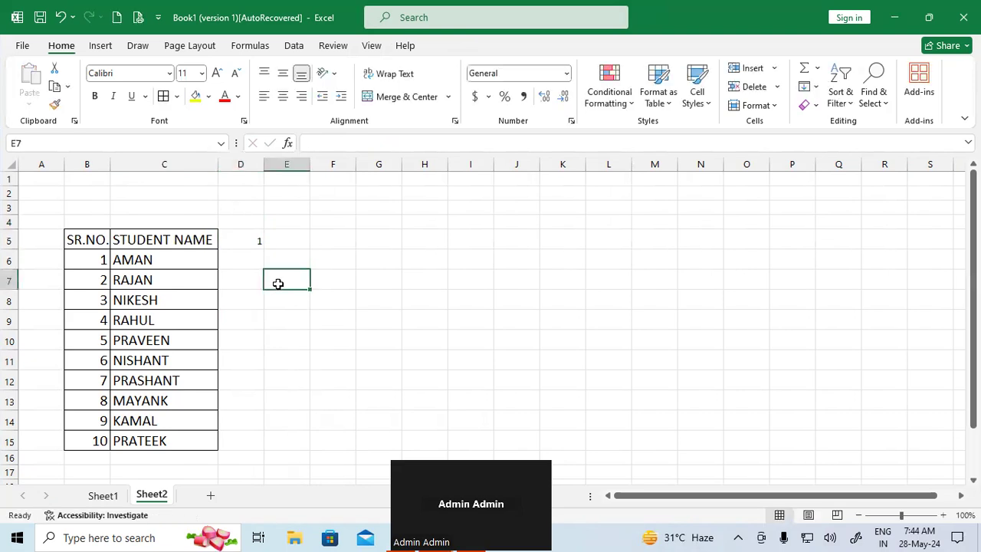
Fill a linear series along row 5 starting from D5, with step value 1 and stop value 30
{"action": "left_click", "coordinate": [255, 239]}
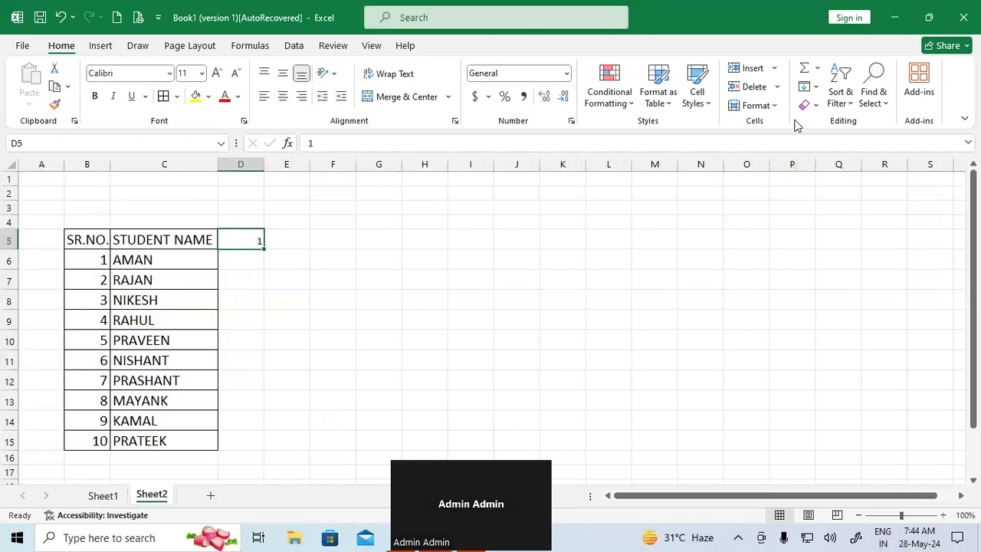
{"action": "left_click", "coordinate": [814, 69]}
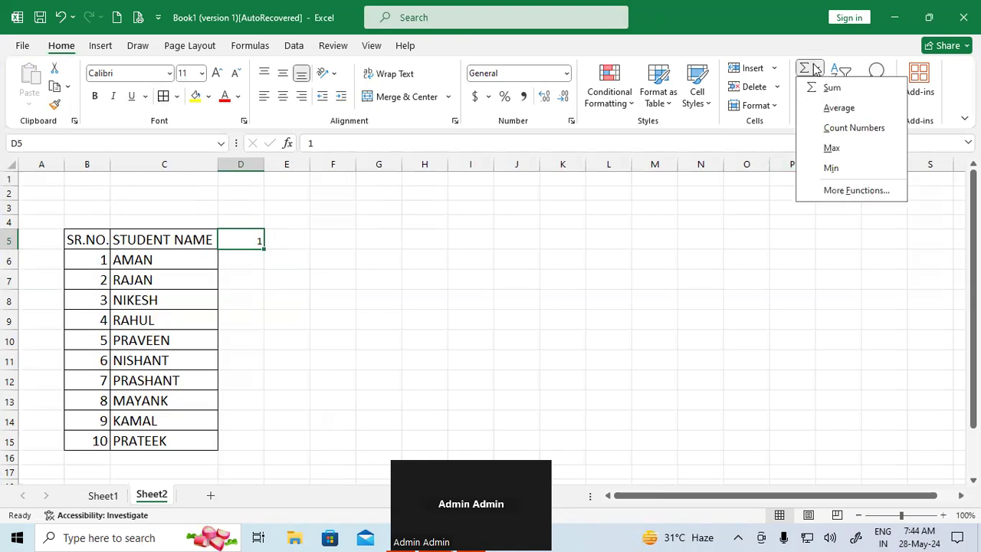
{"action": "left_click", "coordinate": [824, 280]}
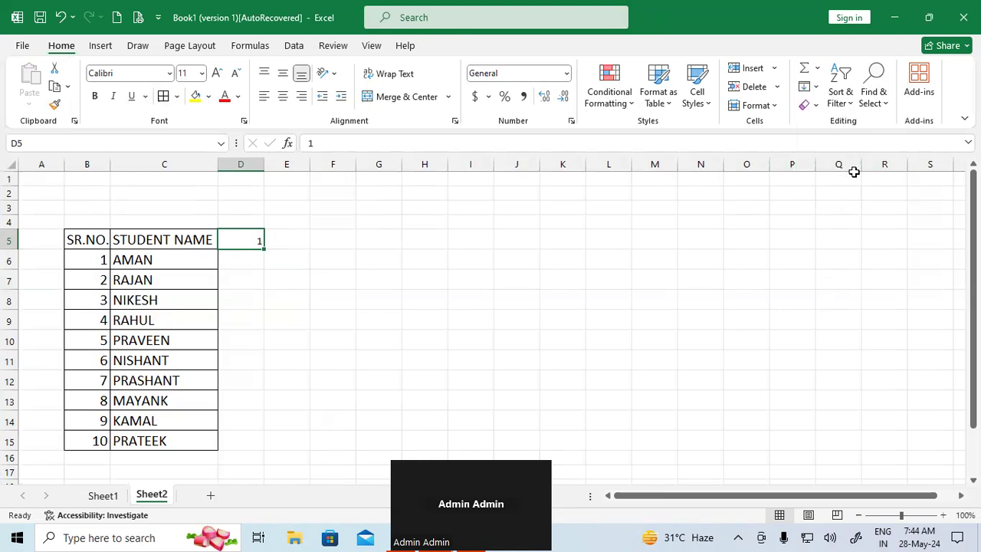
{"action": "left_click", "coordinate": [815, 87]}
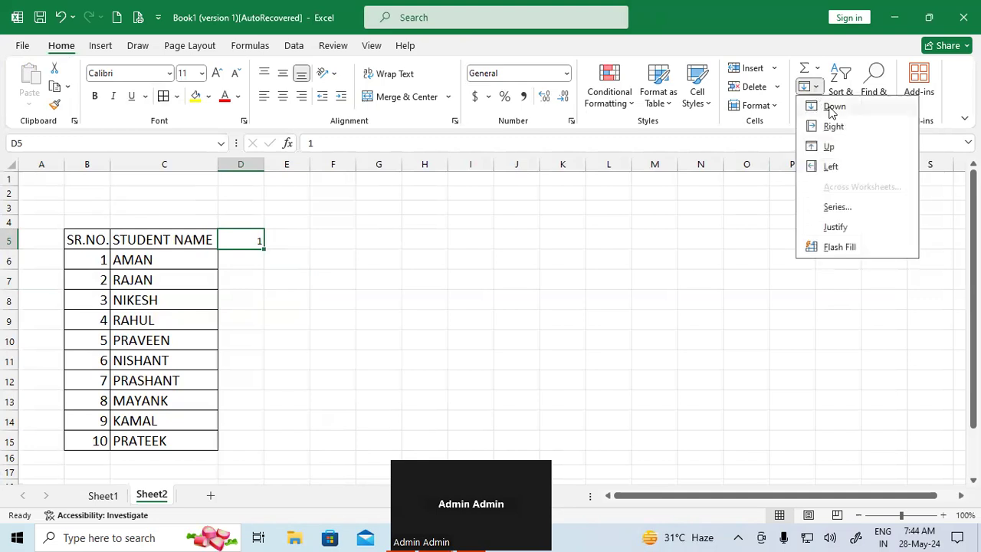
{"action": "left_click", "coordinate": [846, 208]}
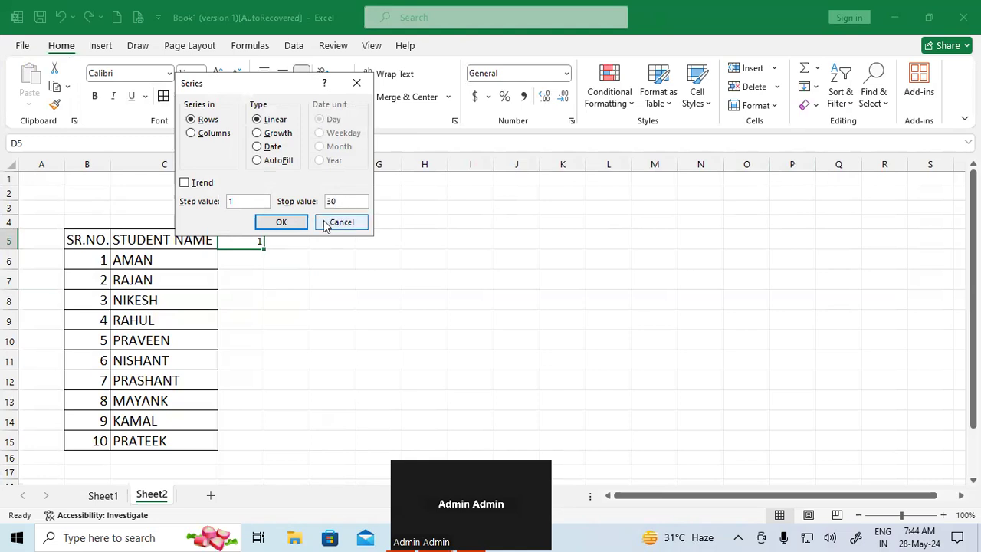
{"action": "left_click", "coordinate": [283, 221]}
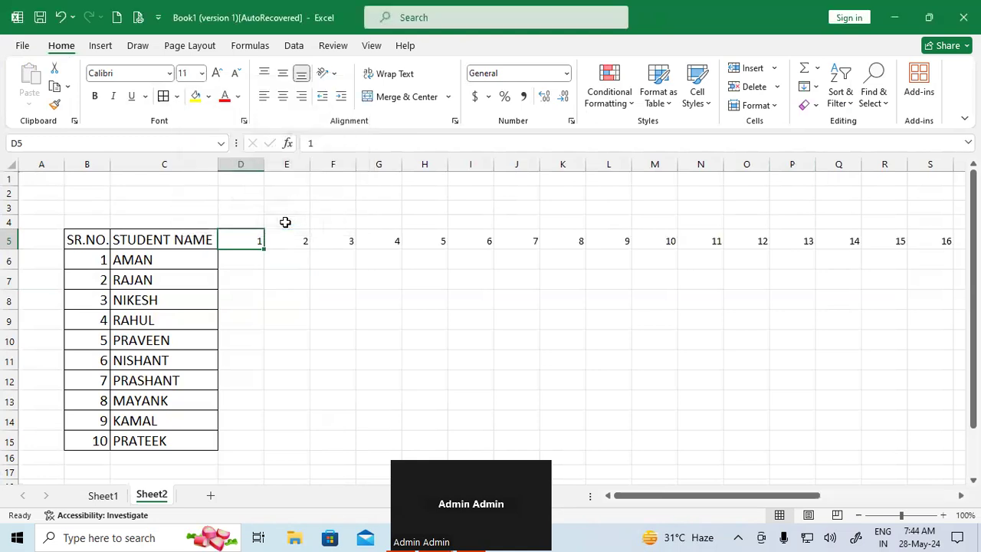
{"action": "left_click", "coordinate": [401, 356]}
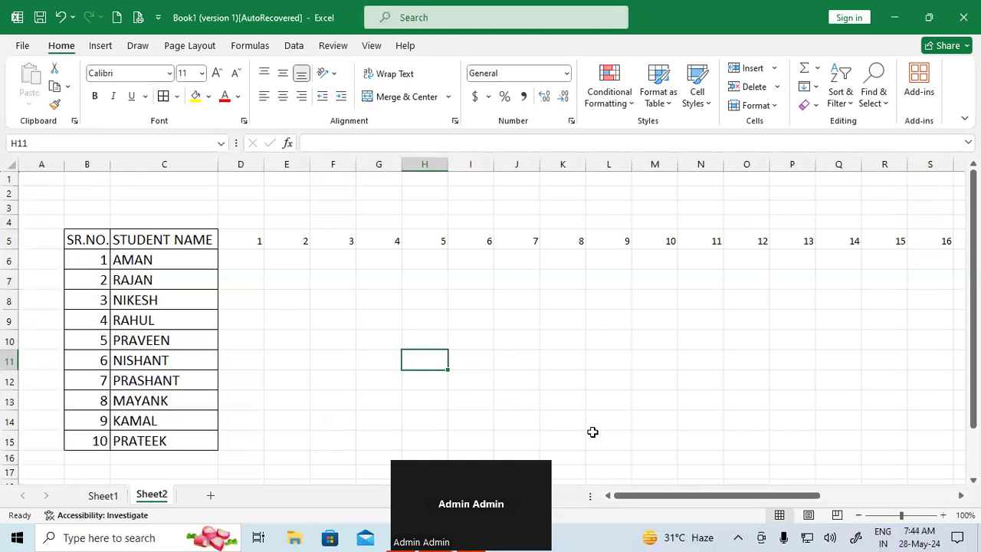
{"action": "left_click_drag", "start_coordinate": [661, 500], "coordinate": [950, 495]}
{"action": "left_click_drag", "start_coordinate": [860, 487], "coordinate": [603, 495]}
{"action": "left_click", "coordinate": [273, 291]}
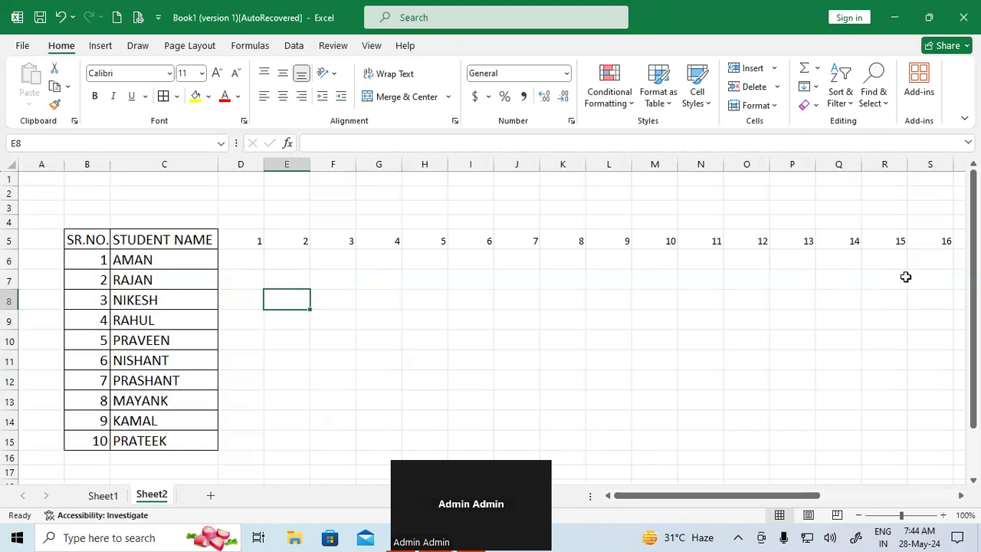
Try fitting the widths of columns D to AG to the contents of D5:AG13, and undo it
{"action": "left_click_drag", "start_coordinate": [256, 243], "coordinate": [859, 395]}
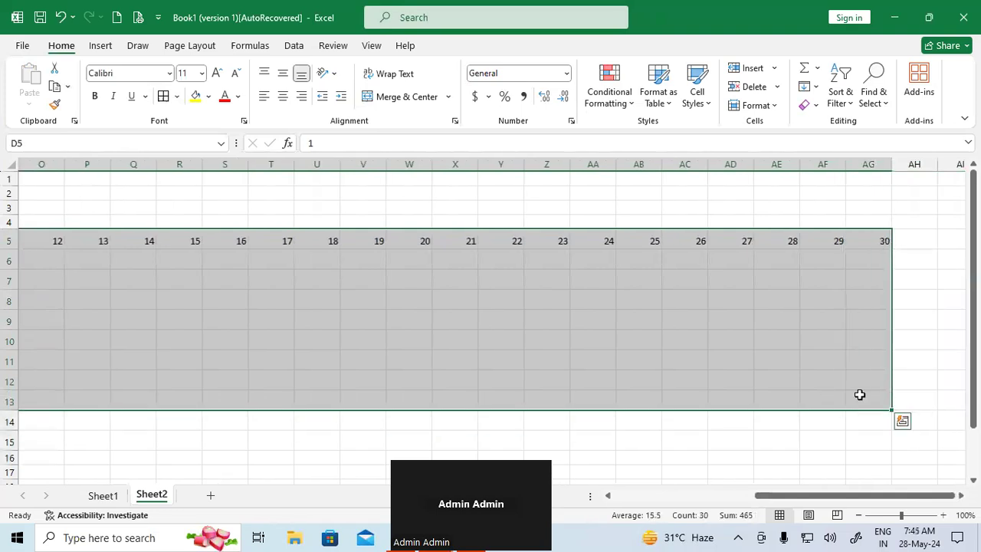
{"action": "key", "text": "alt+o"}
{"action": "key", "text": "c"}
{"action": "key", "text": "a"}
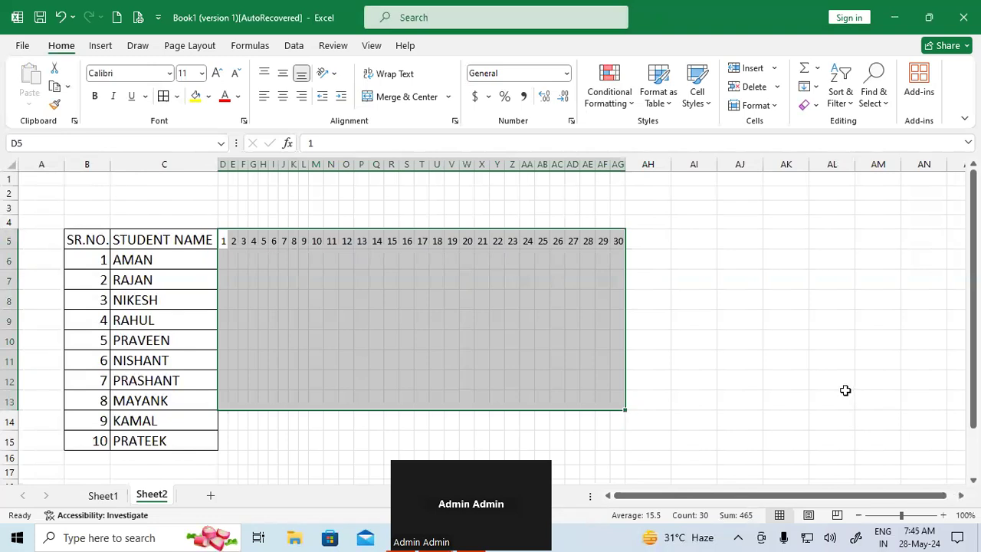
{"action": "left_click", "coordinate": [735, 323]}
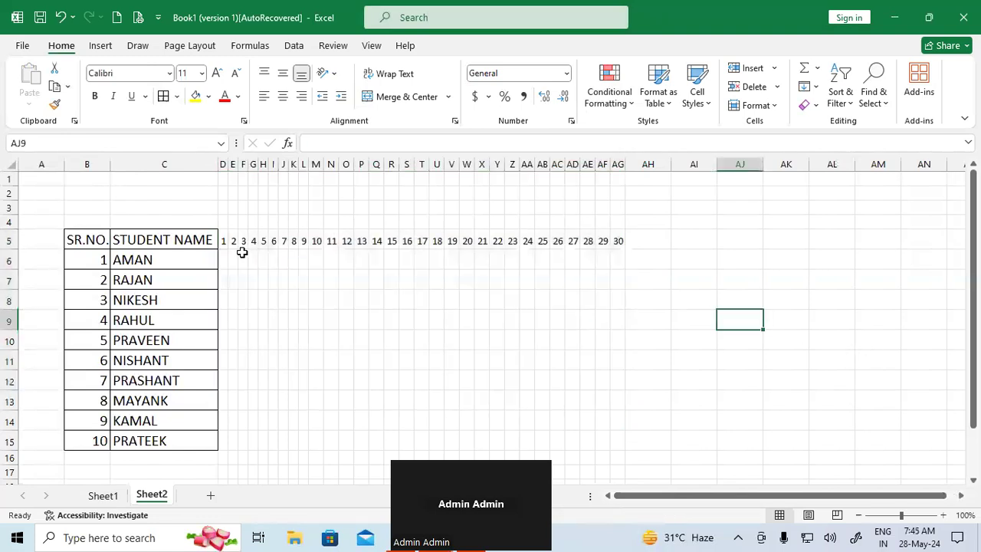
{"action": "left_click_drag", "start_coordinate": [204, 241], "coordinate": [614, 445]}
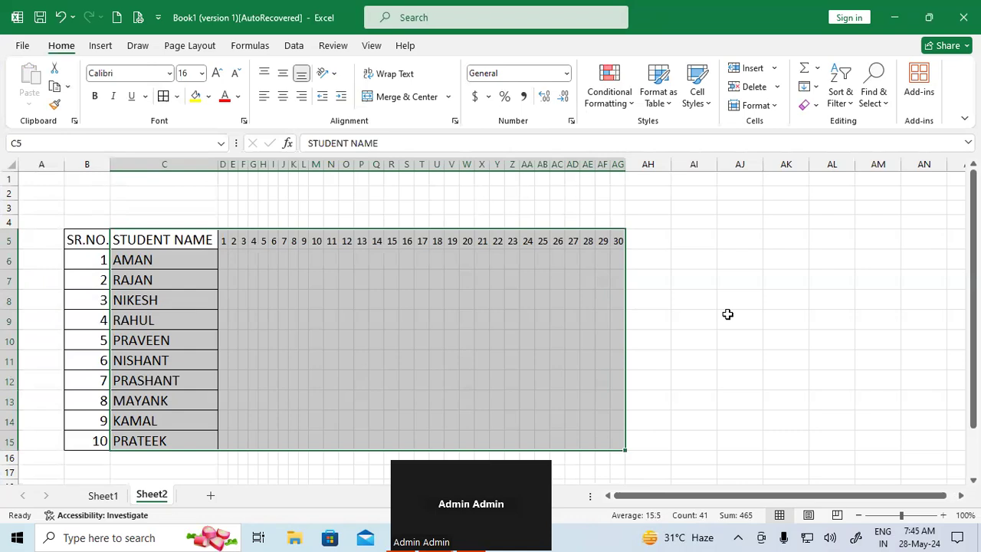
{"action": "key", "text": "ctrl+z"}
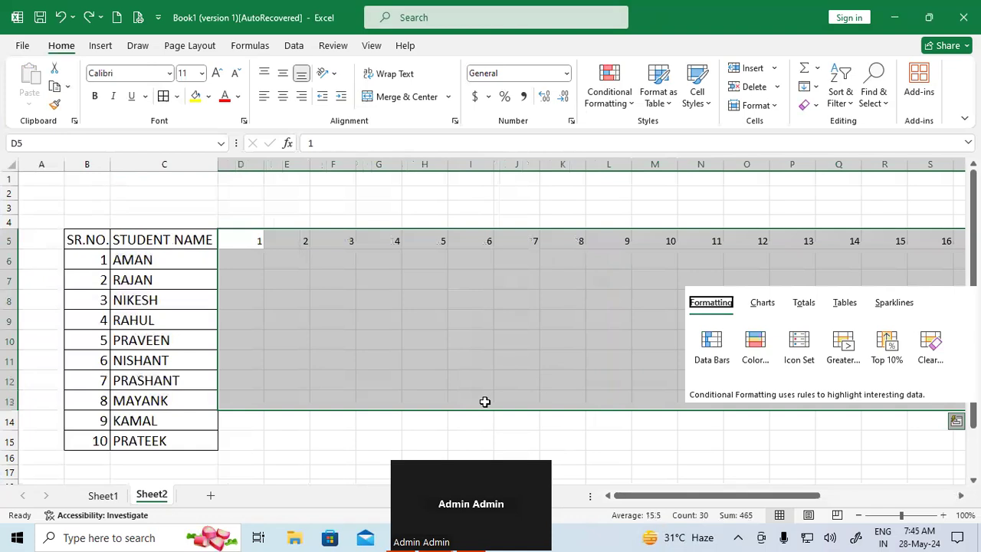
{"action": "left_click", "coordinate": [414, 432]}
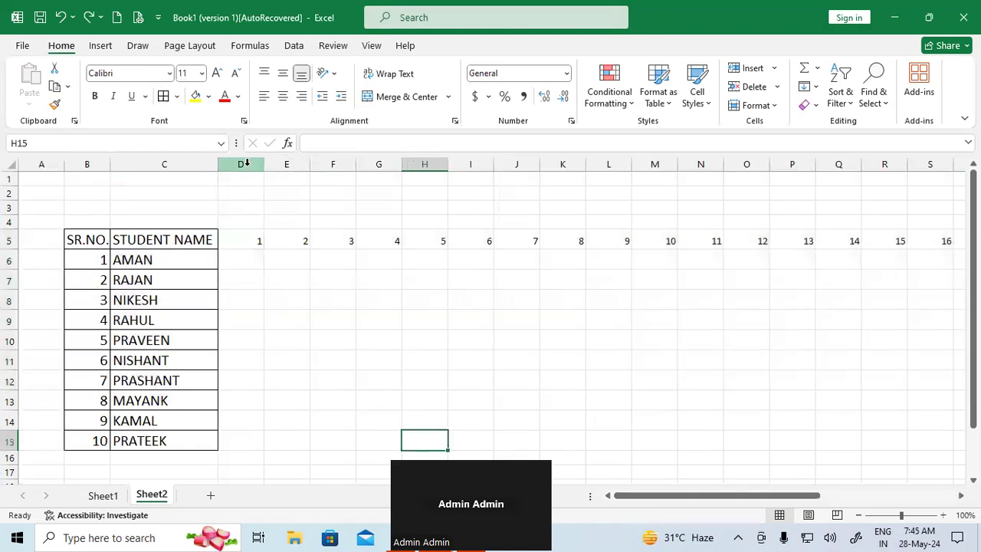
Select the entire columns D to AG and AutoFit their width to the numbers 1 to 30
{"action": "left_click_drag", "start_coordinate": [247, 163], "coordinate": [795, 199]}
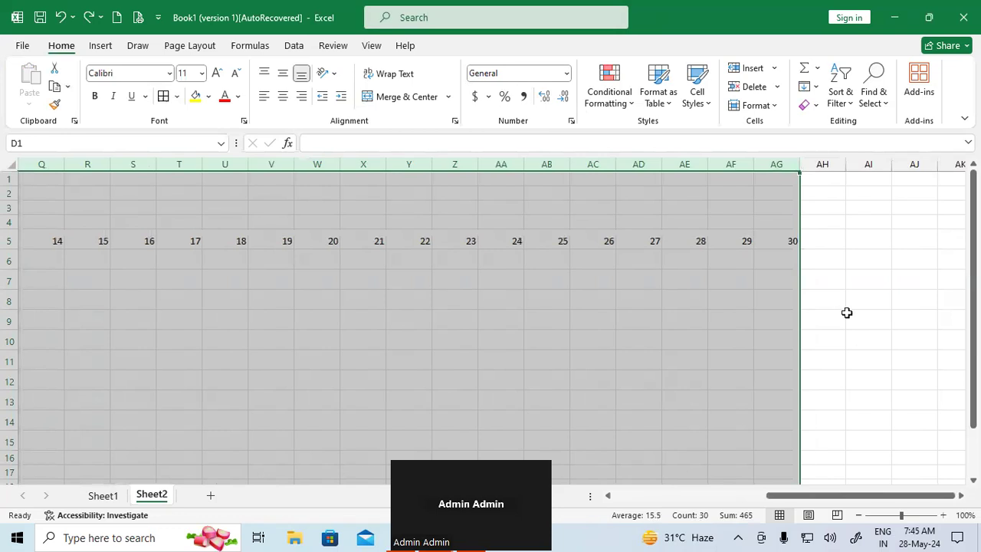
{"action": "left_click_drag", "start_coordinate": [798, 164], "coordinate": [769, 164]}
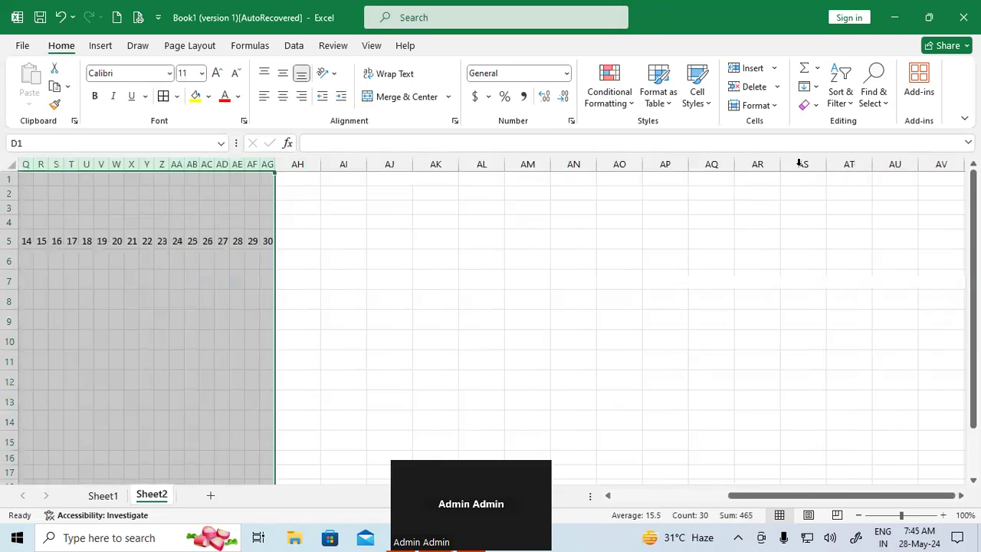
{"action": "left_click_drag", "start_coordinate": [873, 496], "coordinate": [602, 498]}
{"action": "key", "text": "ctrl+z"}
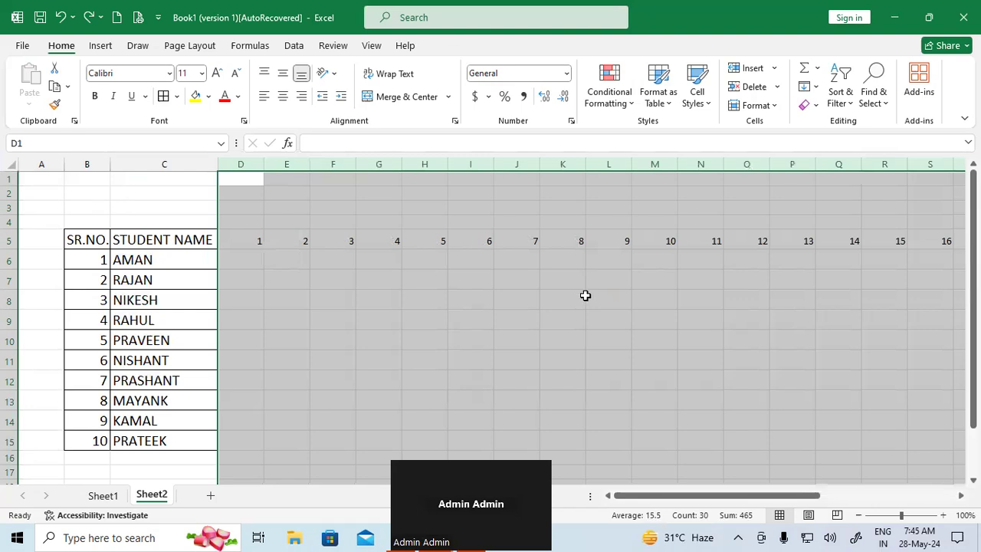
{"action": "left_click", "coordinate": [775, 106]}
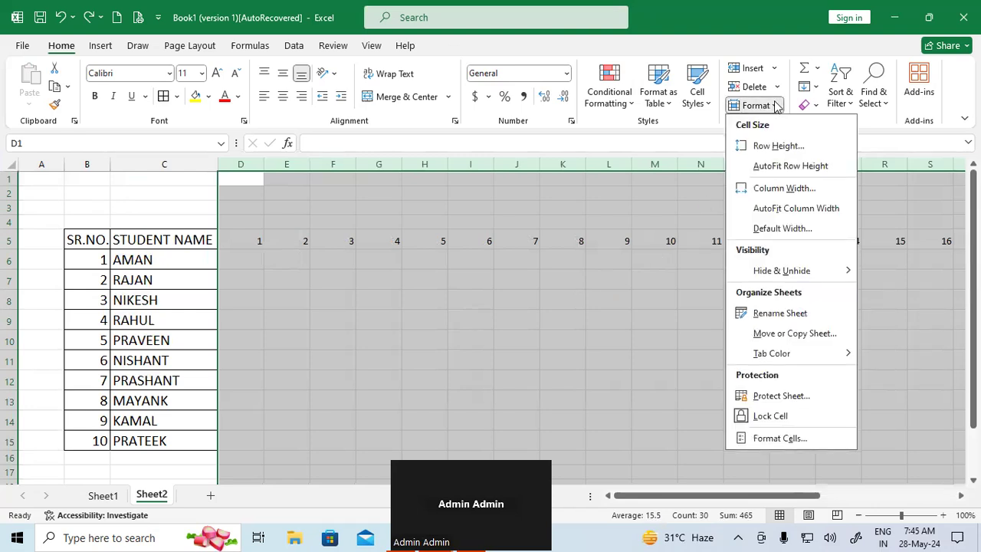
{"action": "left_click", "coordinate": [812, 210]}
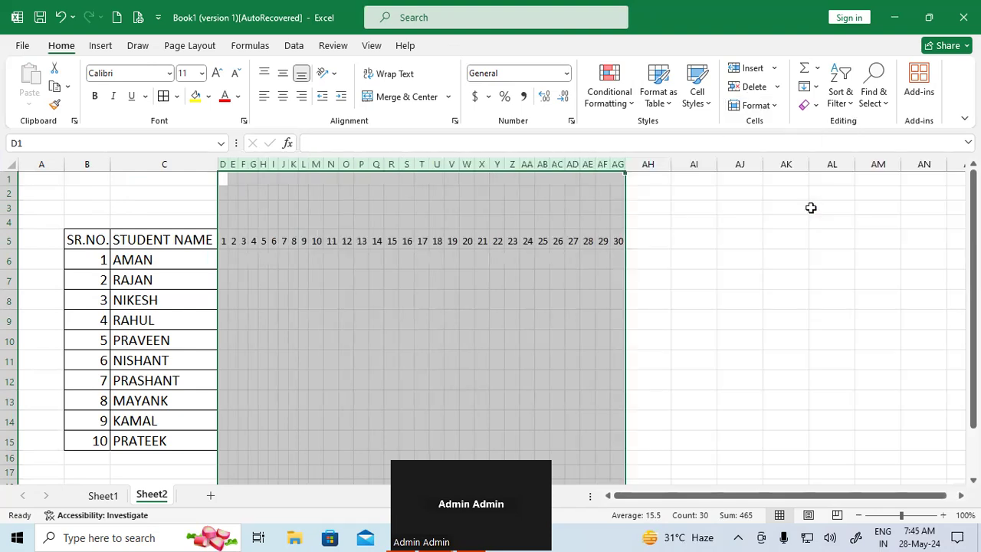
{"action": "left_click", "coordinate": [767, 245]}
Copy the formatting of cell C6 onto the range D5:AG16 with Format Painter
{"action": "left_click", "coordinate": [157, 267]}
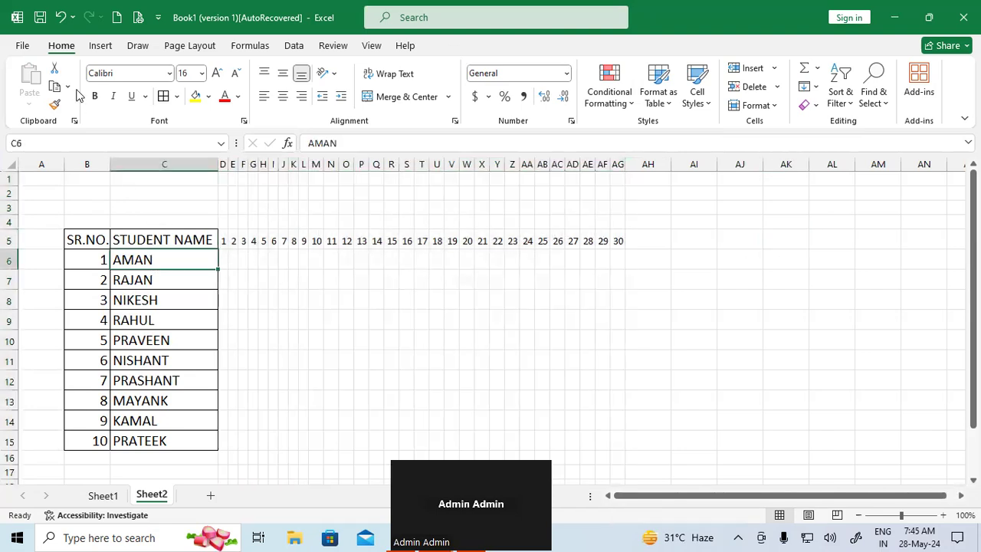
{"action": "left_click", "coordinate": [55, 104]}
{"action": "mouse_move", "coordinate": [222, 241]}
{"action": "left_mouse_down"}
{"action": "mouse_move", "coordinate": [622, 278]}
{"action": "mouse_move", "coordinate": [617, 455]}
{"action": "left_mouse_up"}
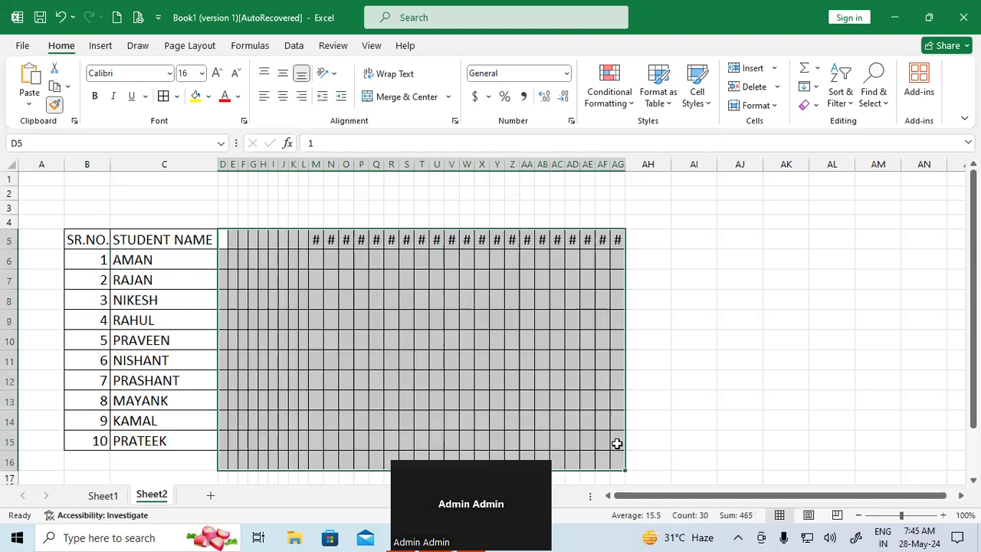
{"action": "left_click", "coordinate": [802, 360]}
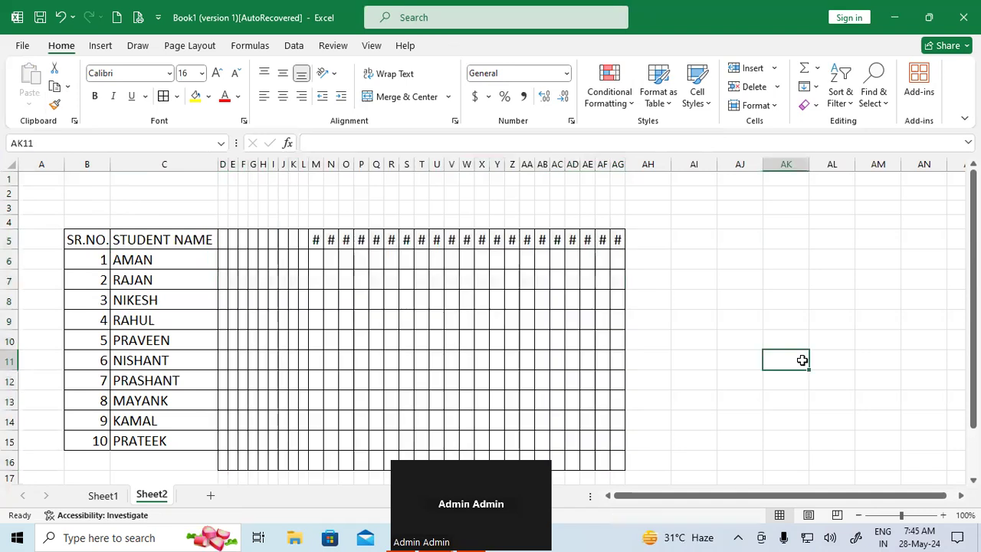
Clear all contents and formatting from C16:AG17 below the student table
{"action": "left_click", "coordinate": [191, 457]}
{"action": "left_click_drag", "start_coordinate": [191, 456], "coordinate": [388, 469]}
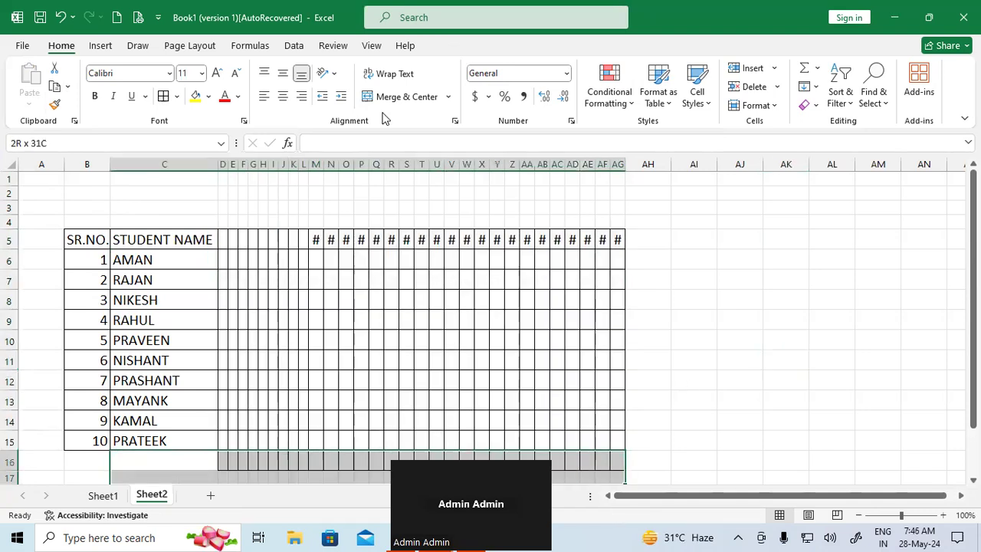
{"action": "left_click", "coordinate": [808, 105]}
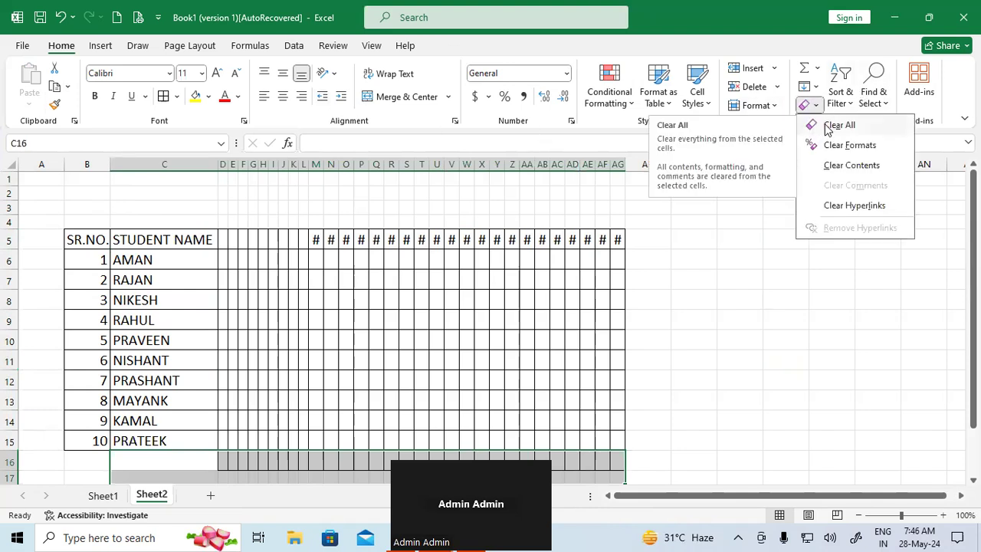
{"action": "left_click", "coordinate": [747, 258]}
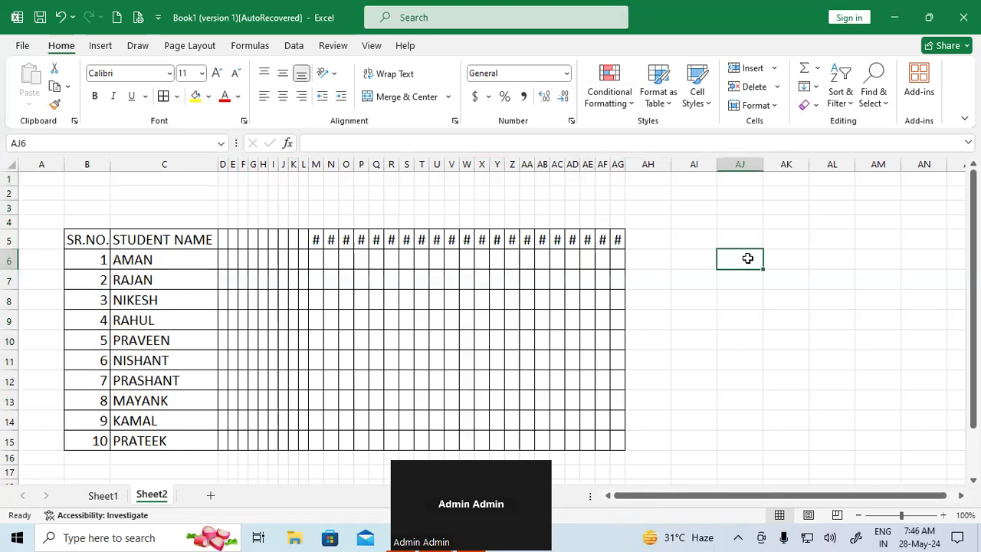
Undo the clearing below the table and the formatting copied onto the numbered columns
{"action": "key", "text": "ctrl+z"}
{"action": "key", "text": "ctrl+z"}
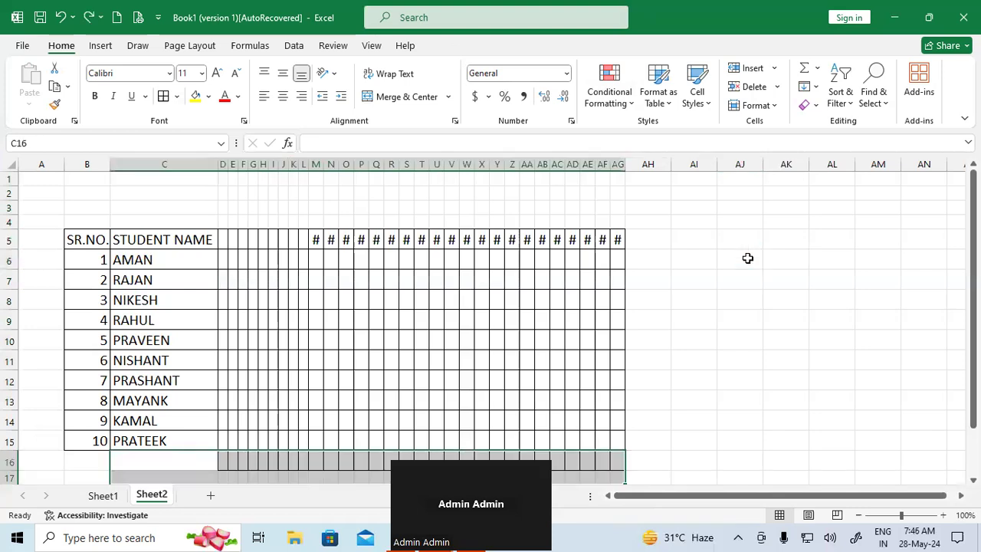
{"action": "left_click", "coordinate": [731, 291]}
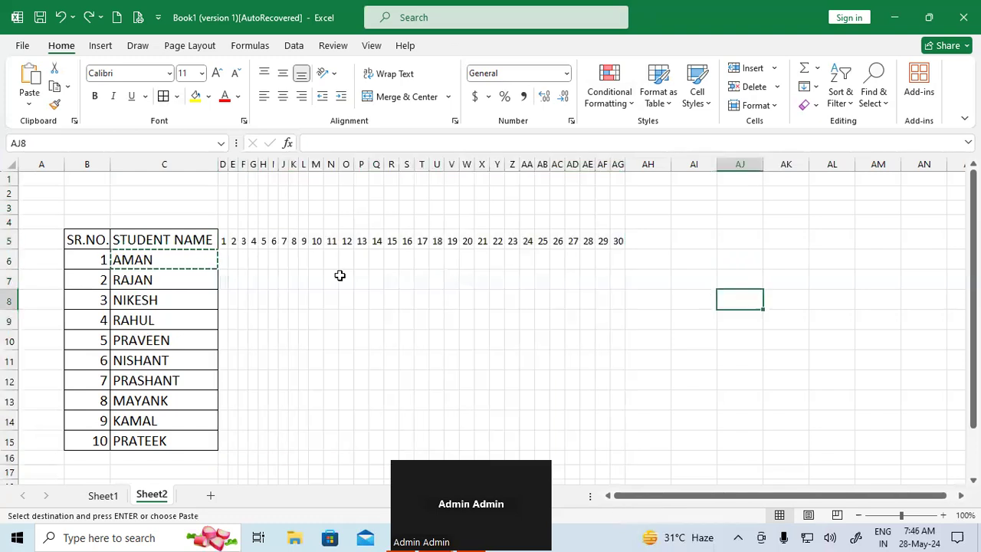
Set the font size of C5:AF15, covering the student names and numbered columns, to 18
{"action": "left_click_drag", "start_coordinate": [214, 238], "coordinate": [602, 442]}
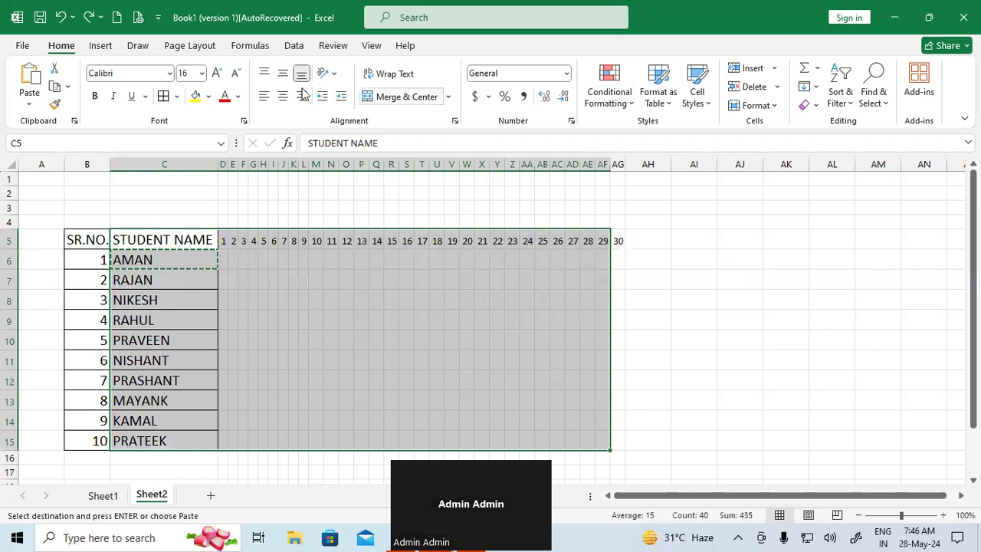
{"action": "left_click", "coordinate": [216, 76]}
{"action": "left_click", "coordinate": [216, 75]}
{"action": "left_click", "coordinate": [216, 75]}
{"action": "left_click", "coordinate": [235, 74]}
{"action": "left_click", "coordinate": [236, 73]}
{"action": "left_click", "coordinate": [235, 75]}
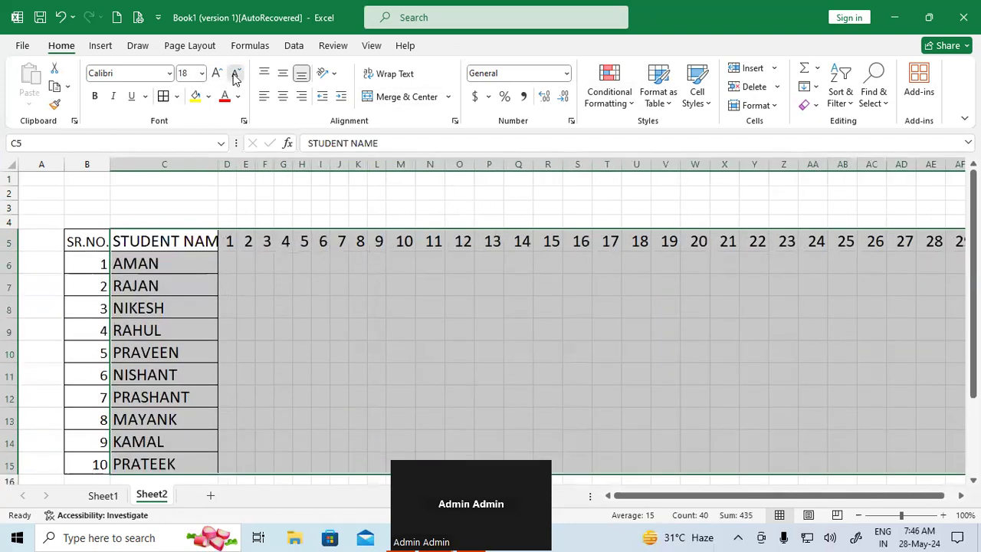
{"action": "left_click", "coordinate": [217, 73]}
Fit the widths of columns D to AG to the enlarged numbers
{"action": "left_click_drag", "start_coordinate": [230, 164], "coordinate": [891, 169]}
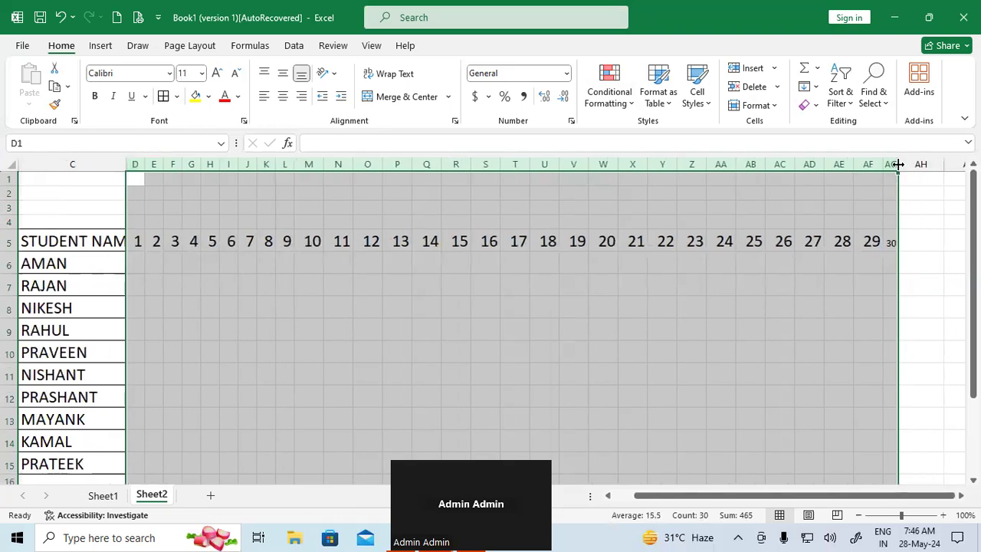
{"action": "double_click", "coordinate": [896, 164]}
{"action": "left_click", "coordinate": [826, 259]}
Copy the formatting of AD5 to the 30 header in AG5 with Format Painter and fit column AG to its contents
{"action": "left_click", "coordinate": [675, 241]}
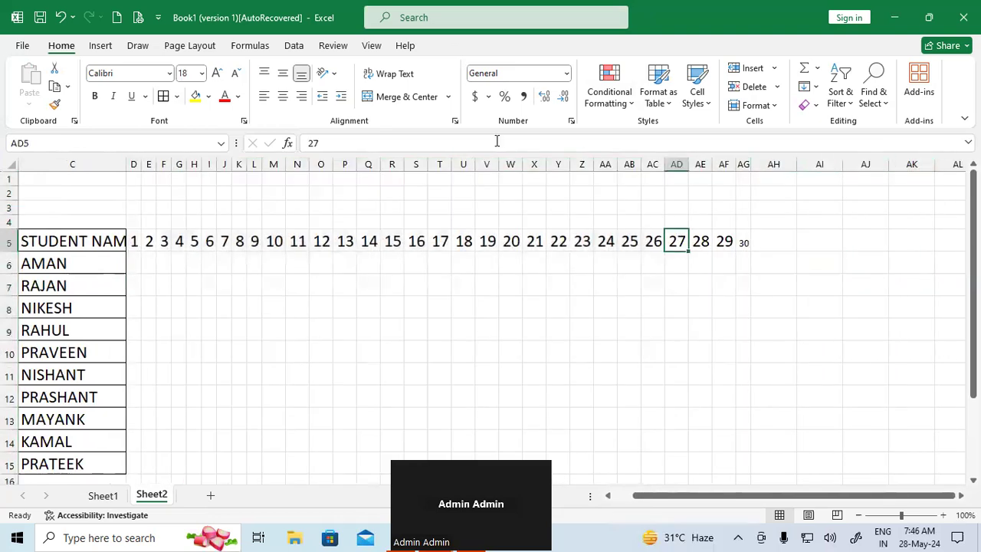
{"action": "left_click", "coordinate": [54, 104]}
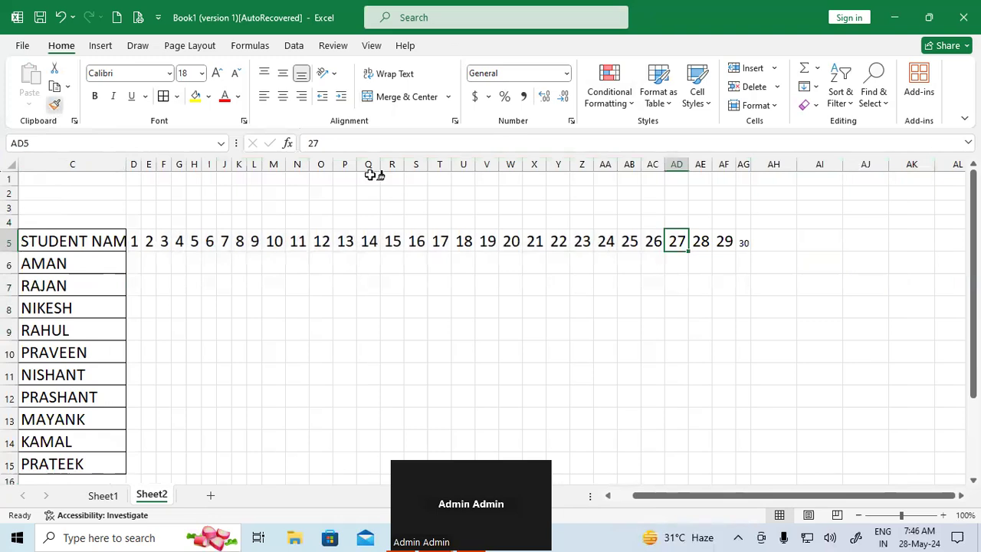
{"action": "left_click", "coordinate": [743, 242]}
{"action": "left_click", "coordinate": [694, 297]}
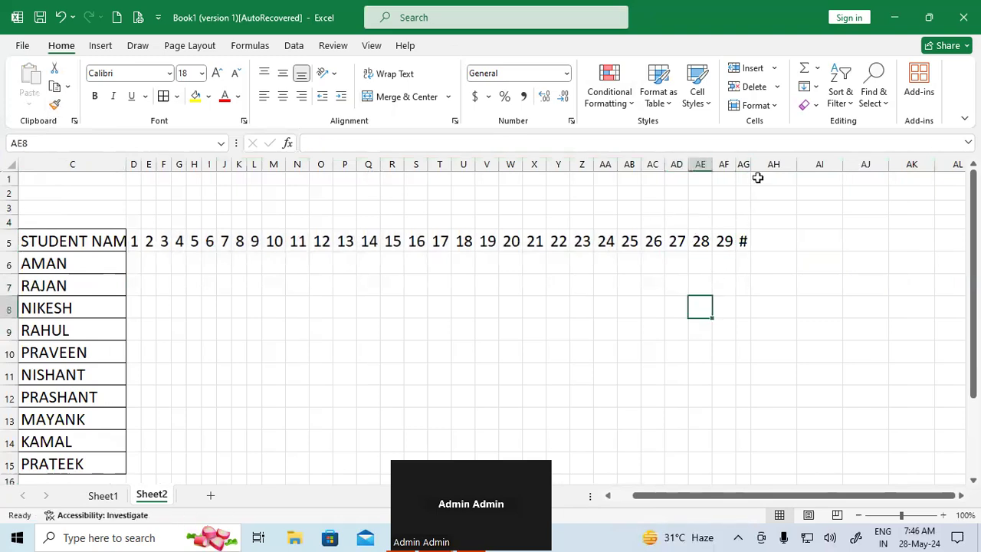
{"action": "double_click", "coordinate": [751, 164]}
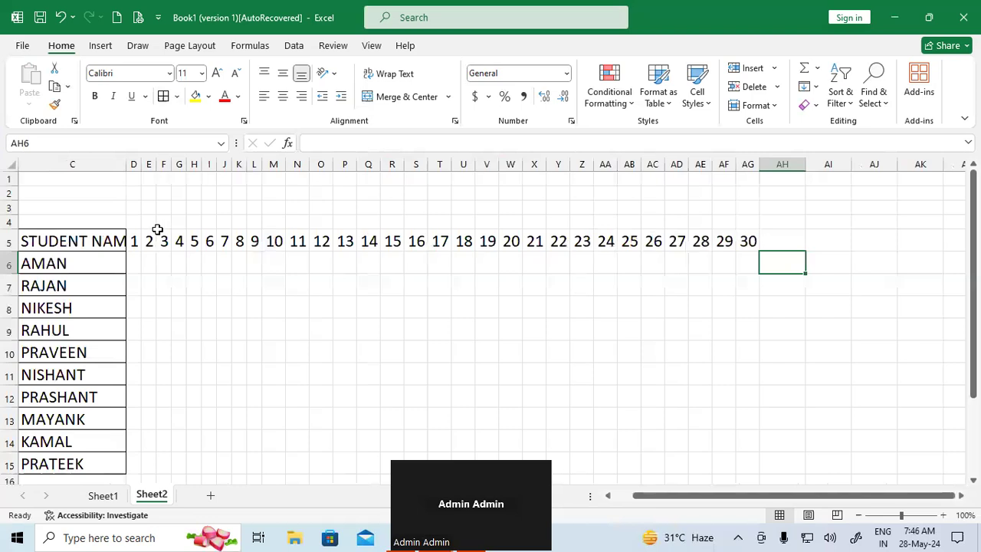
Apply all borders to the table range C5:AG15
{"action": "left_click_drag", "start_coordinate": [115, 242], "coordinate": [743, 446]}
{"action": "left_click", "coordinate": [164, 96]}
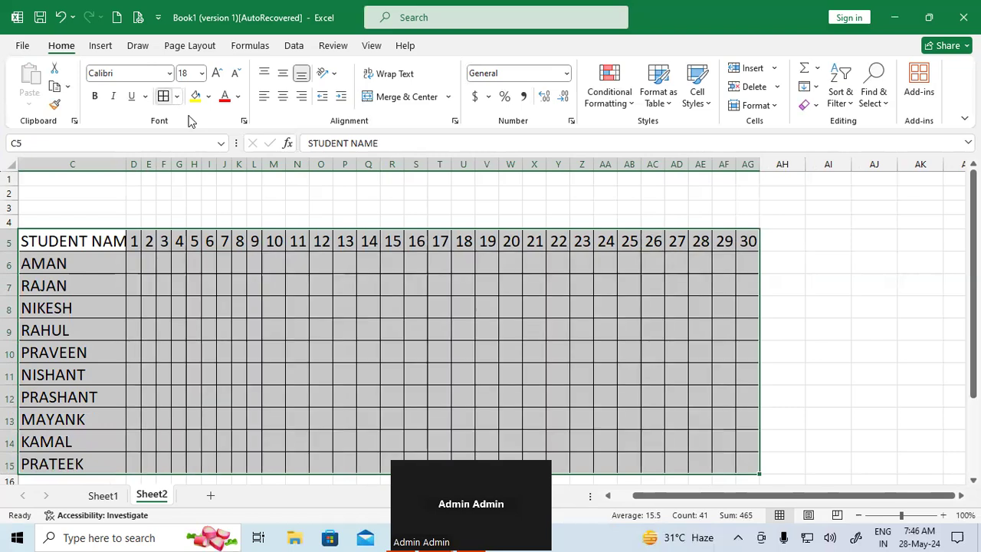
Widen column C to fit the full STUDENT NAME header
{"action": "left_click_drag", "start_coordinate": [768, 495], "coordinate": [750, 496]}
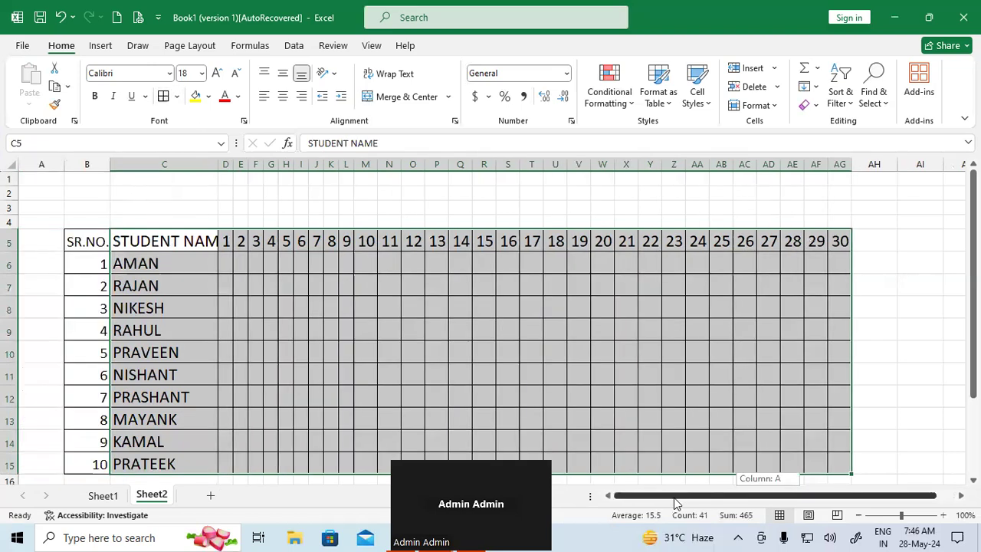
{"action": "double_click", "coordinate": [219, 162]}
{"action": "left_click", "coordinate": [387, 364]}
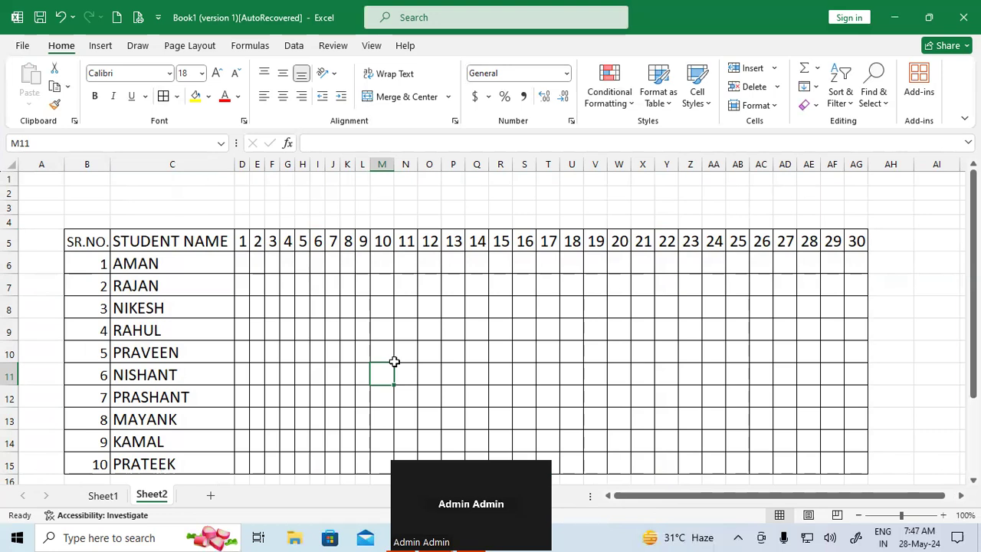
{"action": "scroll", "coordinate": [394, 361], "scroll_direction": "down", "scroll_amount": 3}
{"action": "scroll", "coordinate": [394, 360], "scroll_direction": "up", "scroll_amount": 3}
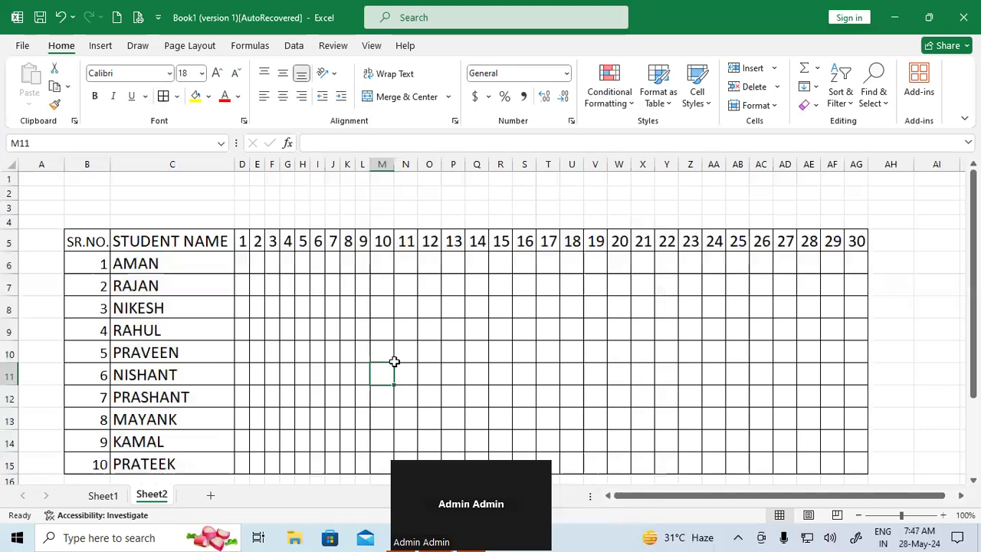
Start a Text That Contains highlight rule on the empty grid D6:AG15 for the text P
{"action": "left_click", "coordinate": [245, 262]}
{"action": "left_click_drag", "start_coordinate": [244, 261], "coordinate": [800, 451]}
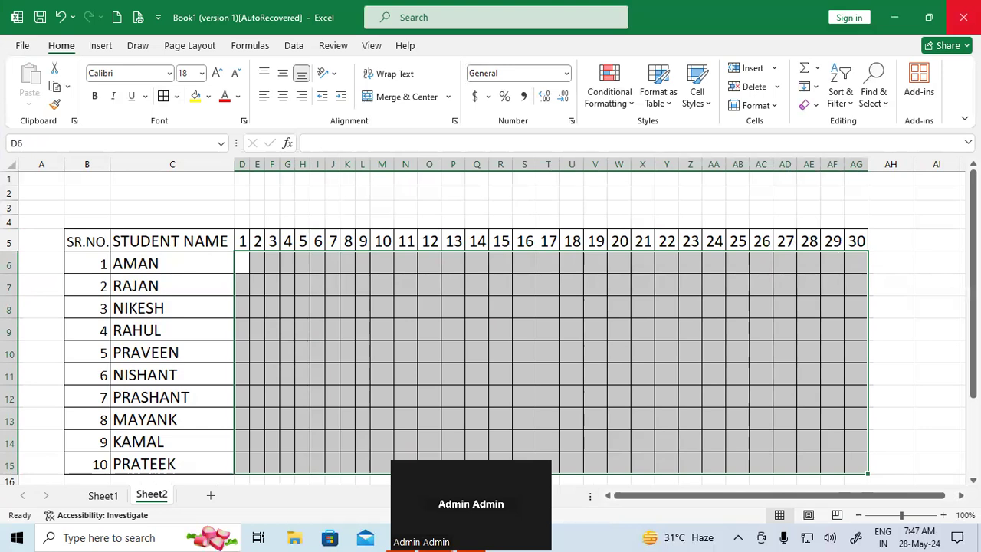
{"action": "left_click", "coordinate": [610, 98]}
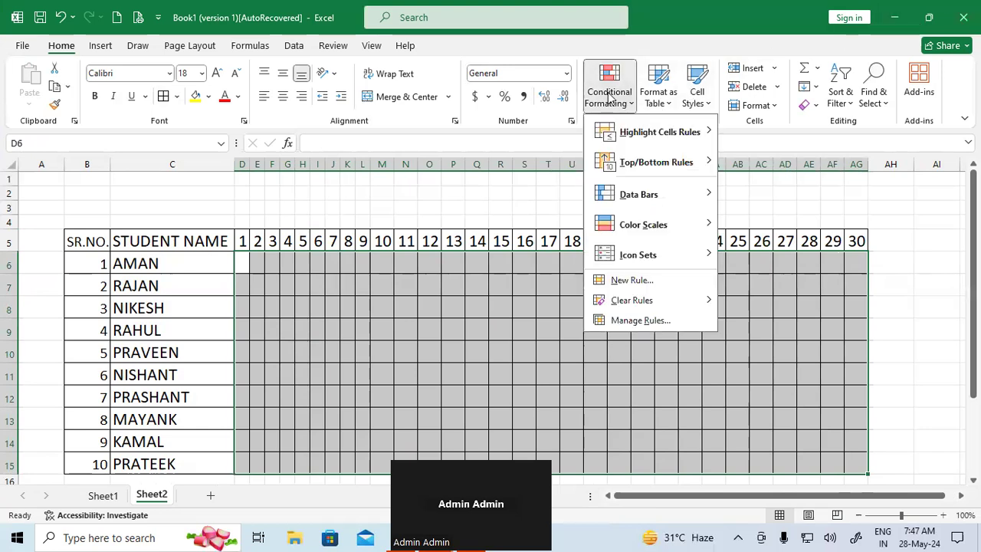
{"action": "mouse_move", "coordinate": [684, 138]}
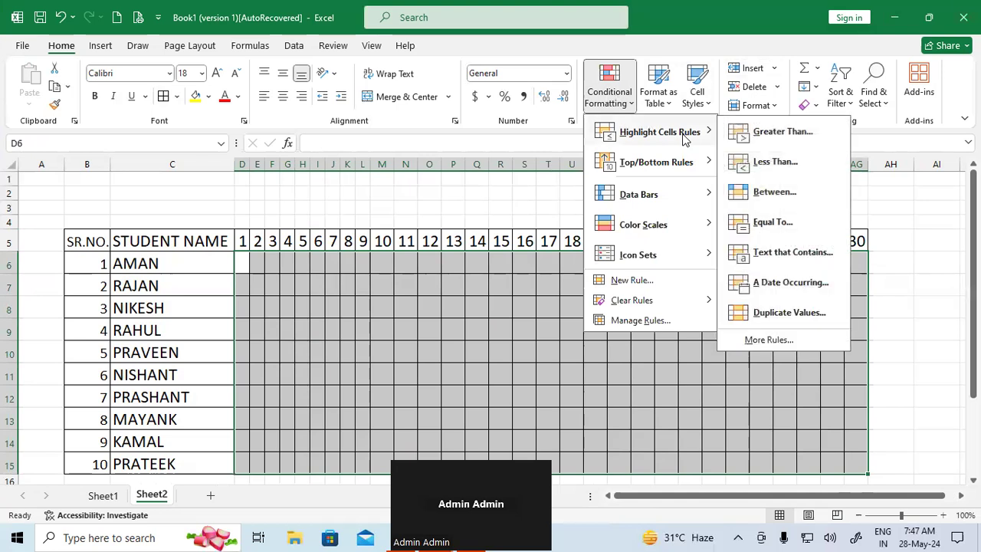
{"action": "left_click", "coordinate": [791, 255]}
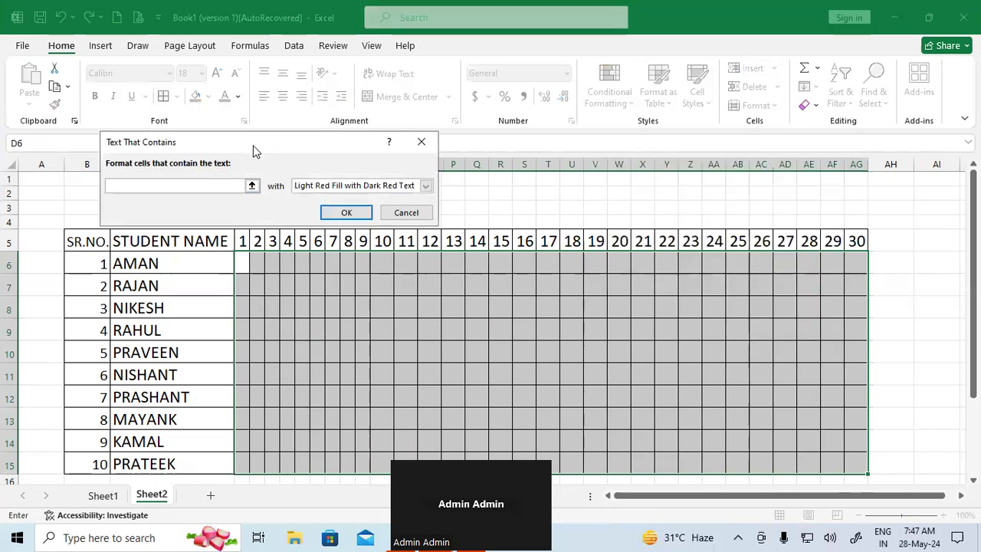
{"action": "left_click_drag", "start_coordinate": [253, 146], "coordinate": [399, 267]}
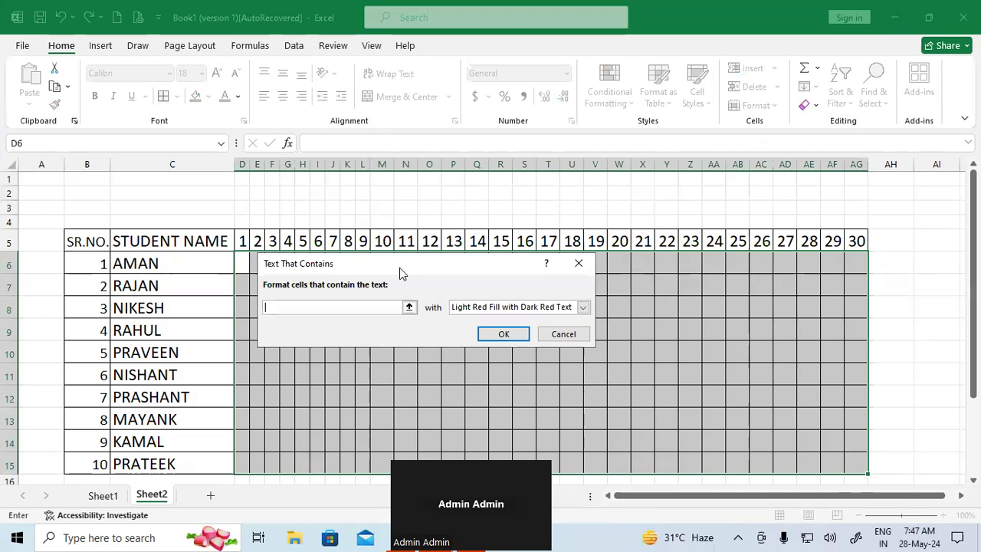
{"action": "type", "text": "P"}
Choose a custom format for the P rule with a bold white font
{"action": "left_click", "coordinate": [583, 307]}
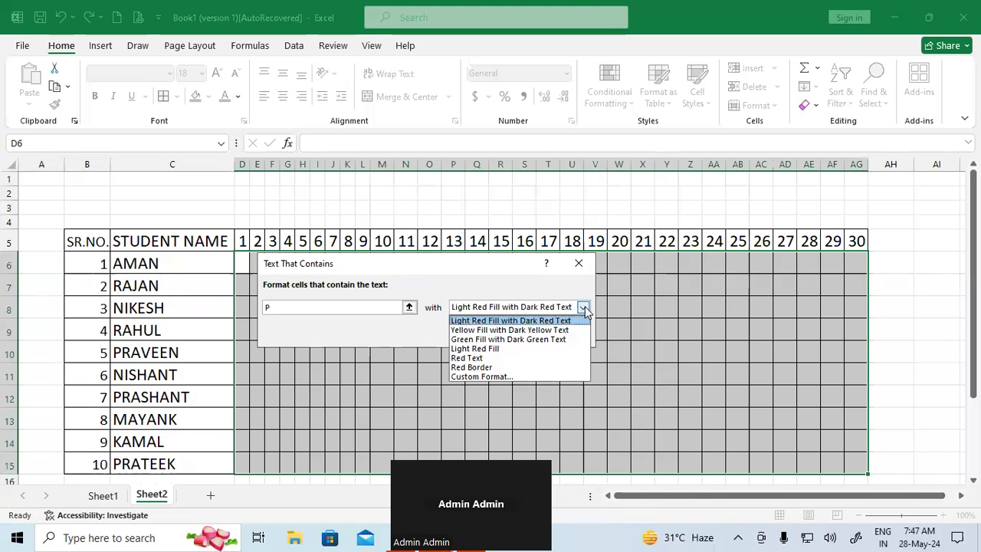
{"action": "left_click", "coordinate": [503, 377]}
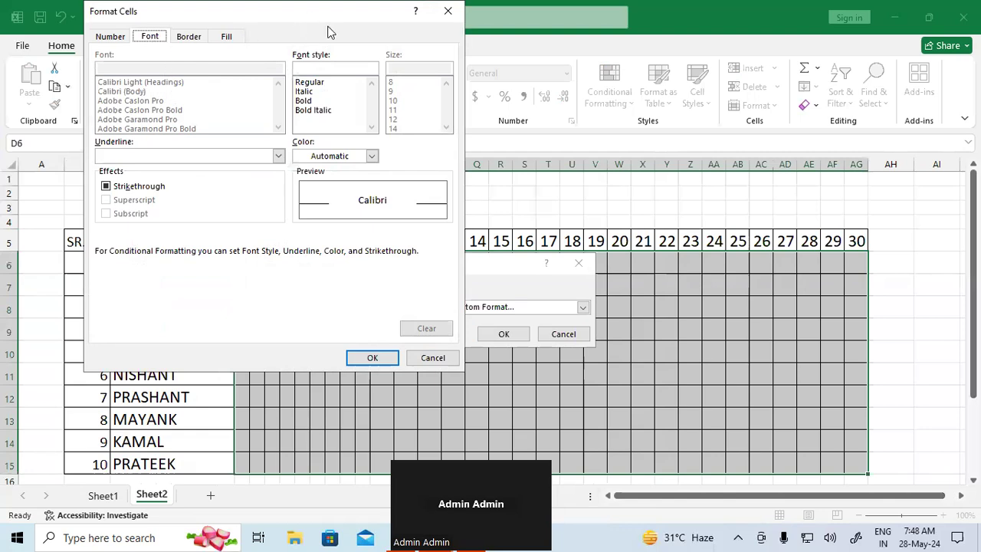
{"action": "left_click_drag", "start_coordinate": [307, 13], "coordinate": [561, 105]}
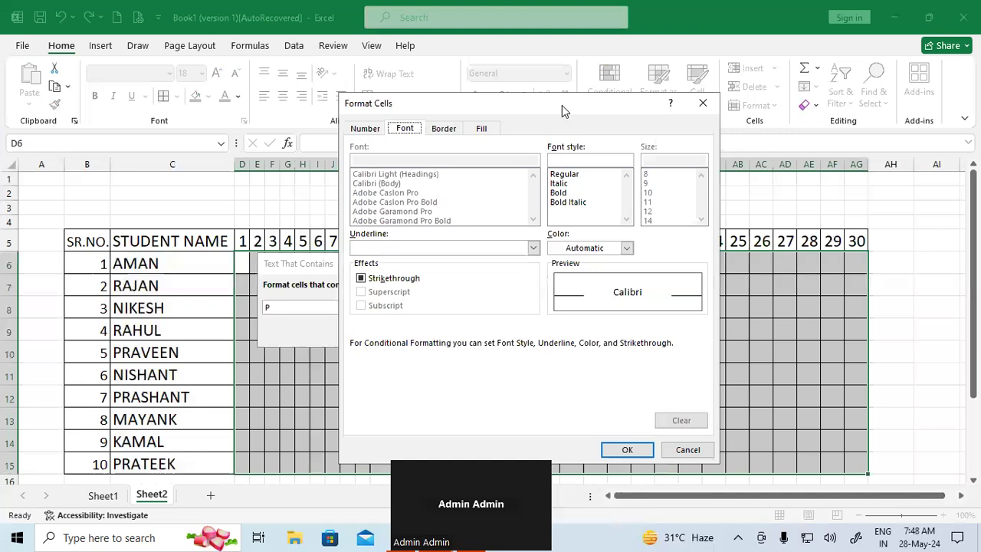
{"action": "left_click", "coordinate": [557, 193]}
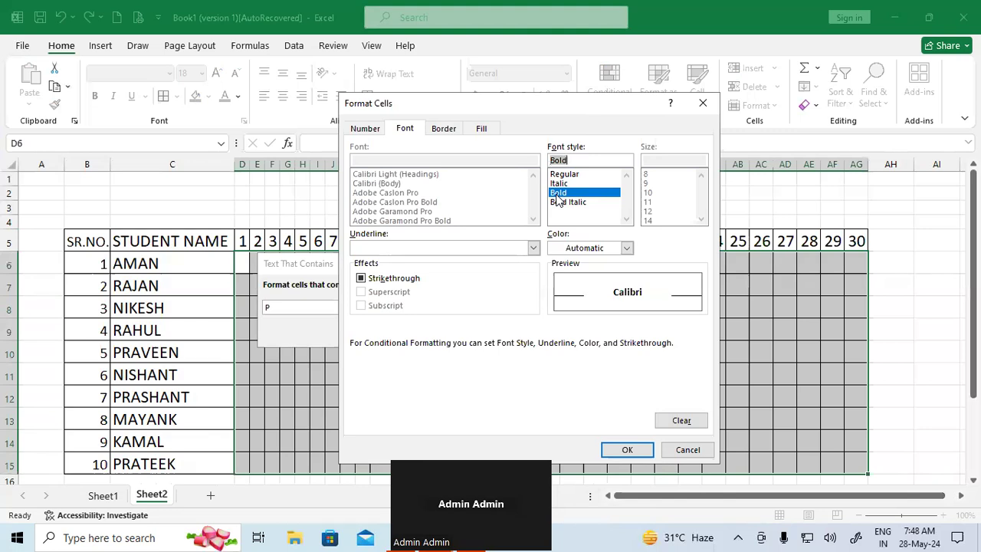
{"action": "left_click", "coordinate": [626, 247]}
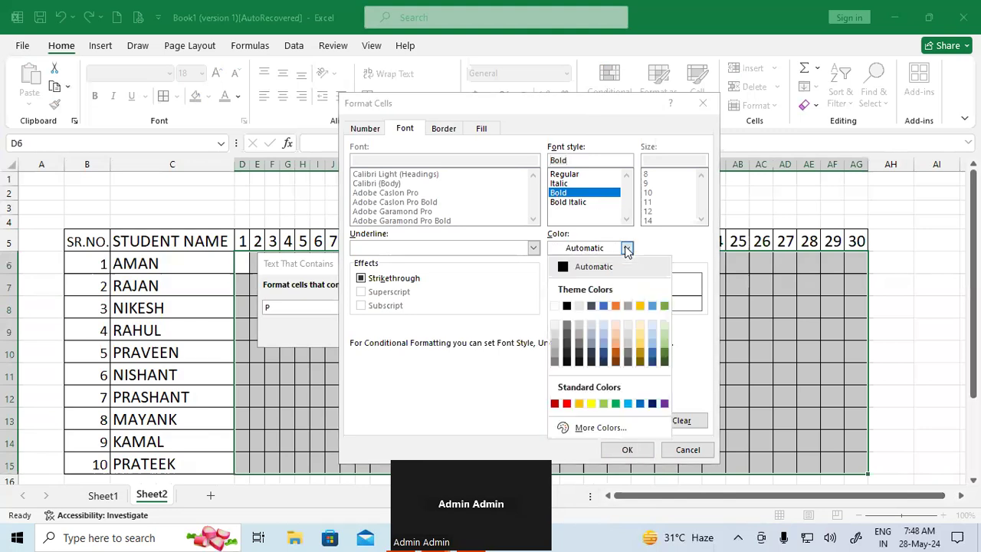
{"action": "left_click", "coordinate": [554, 305]}
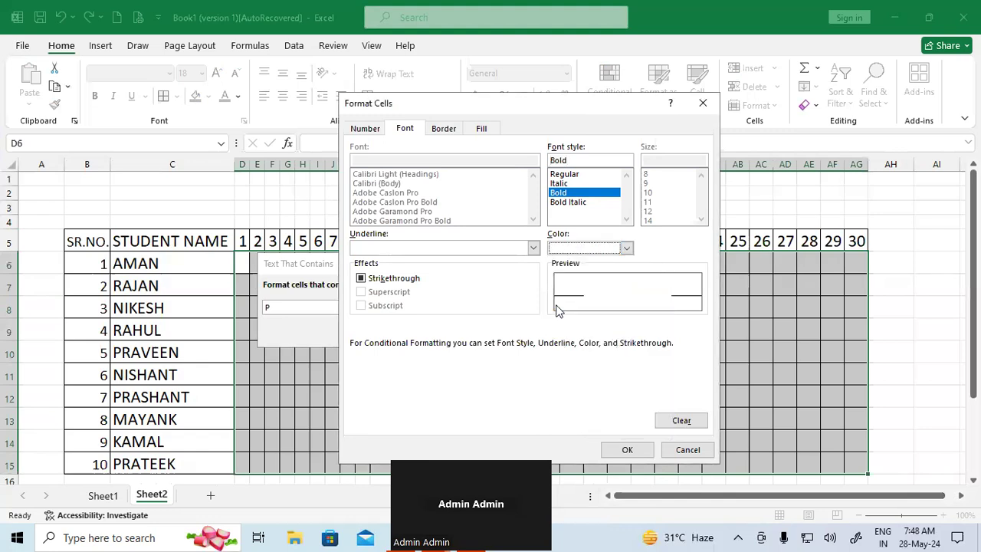
Add a green fill to the custom format and apply the P rule
{"action": "left_click", "coordinate": [482, 128]}
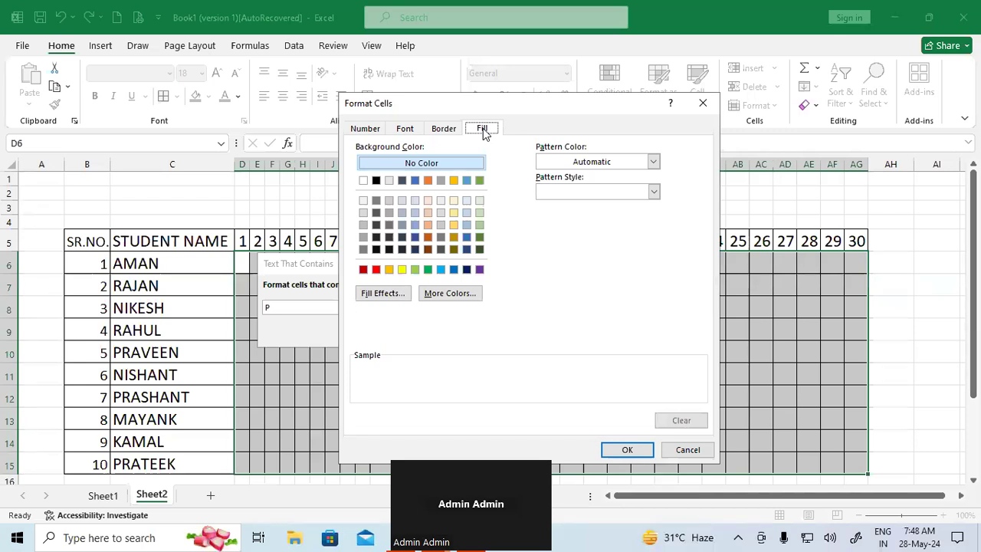
{"action": "left_click", "coordinate": [428, 269]}
{"action": "left_click", "coordinate": [622, 450]}
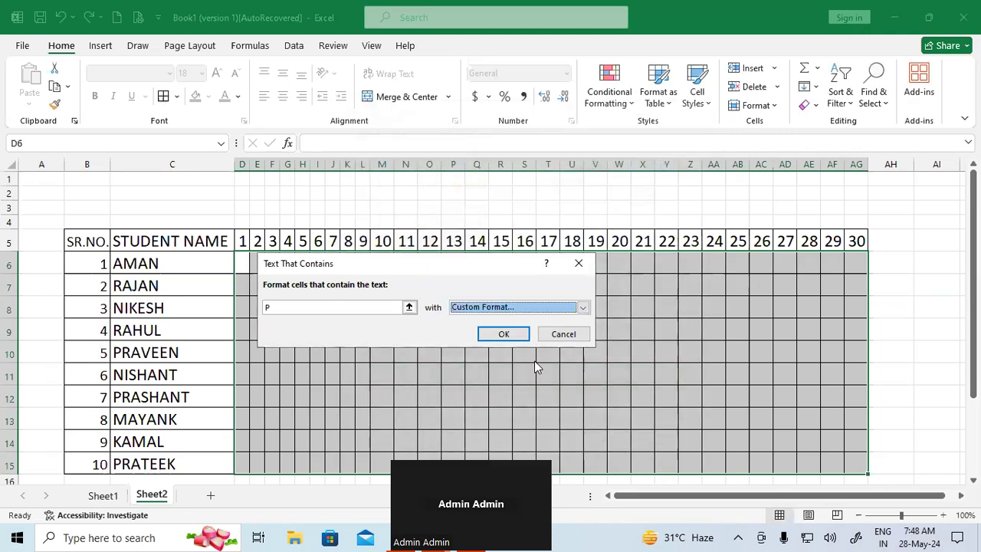
{"action": "left_click", "coordinate": [511, 334]}
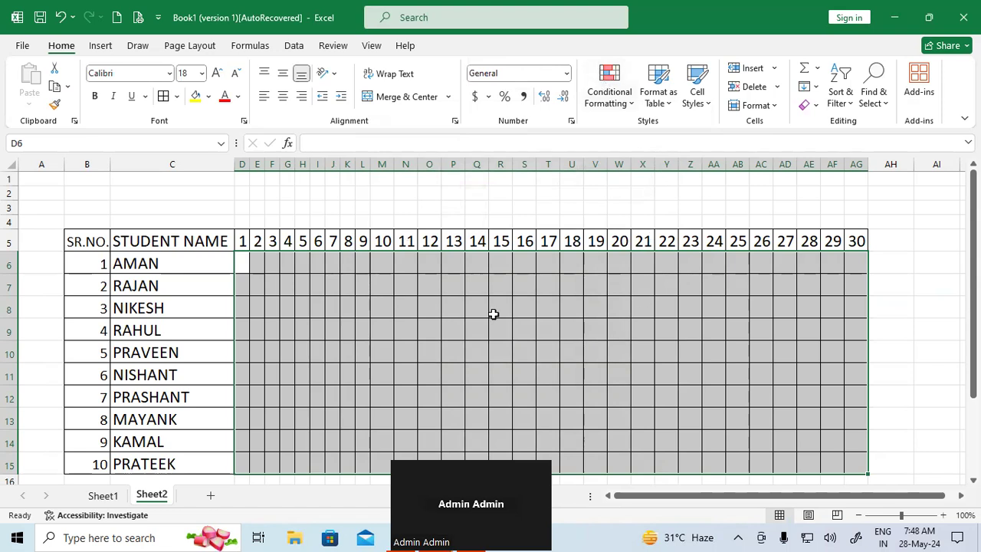
Start a second Text That Contains rule on D6:AG15 for the text A
{"action": "left_click", "coordinate": [607, 83]}
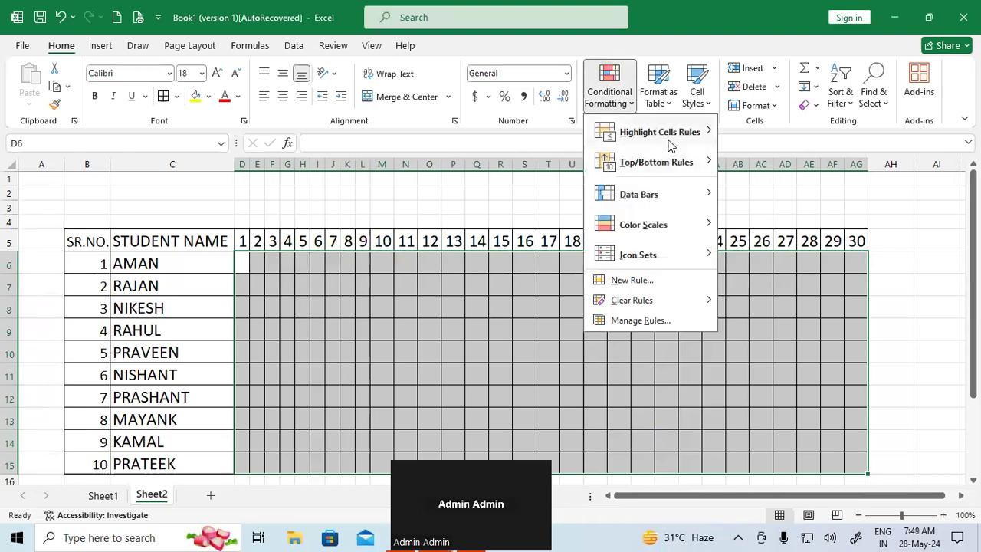
{"action": "mouse_move", "coordinate": [670, 146]}
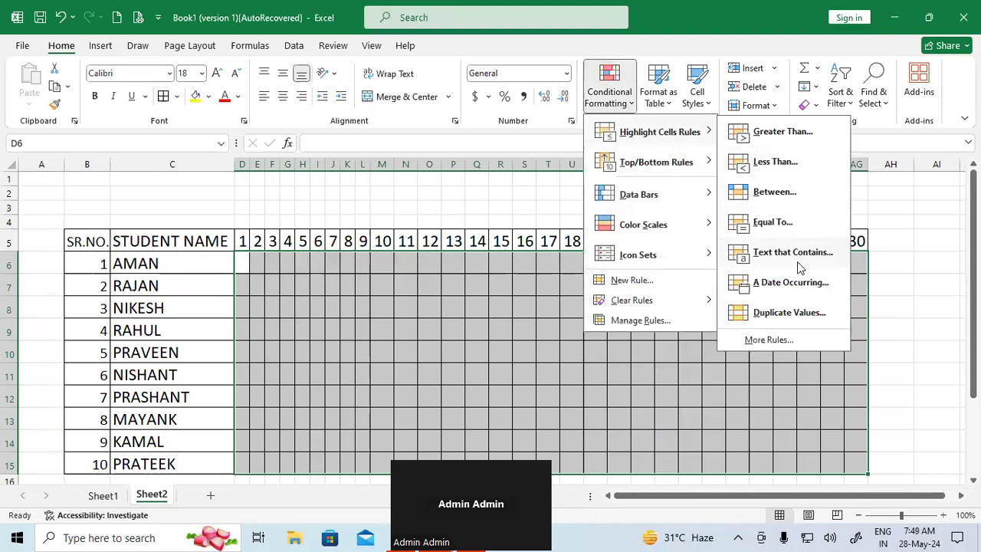
{"action": "left_click", "coordinate": [797, 256]}
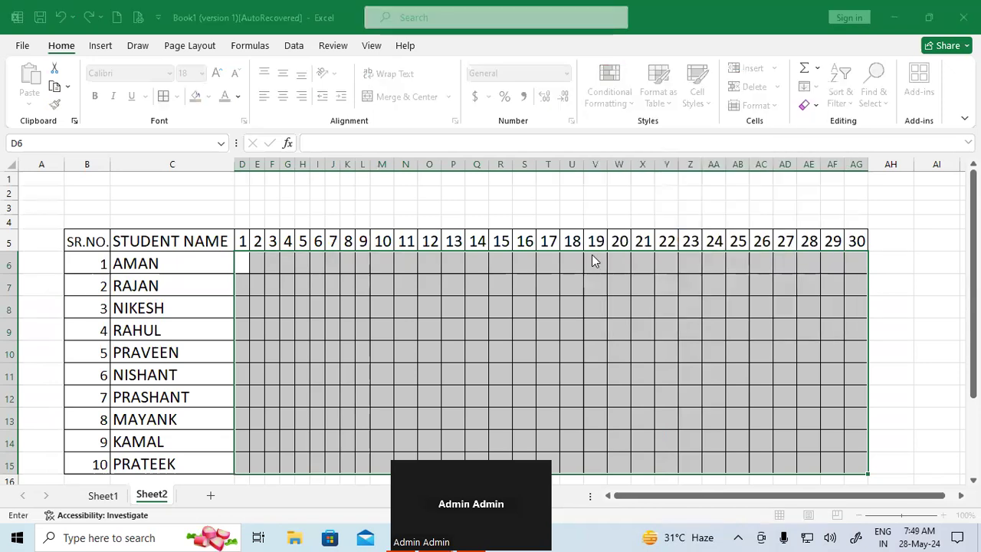
{"action": "type", "text": "A"}
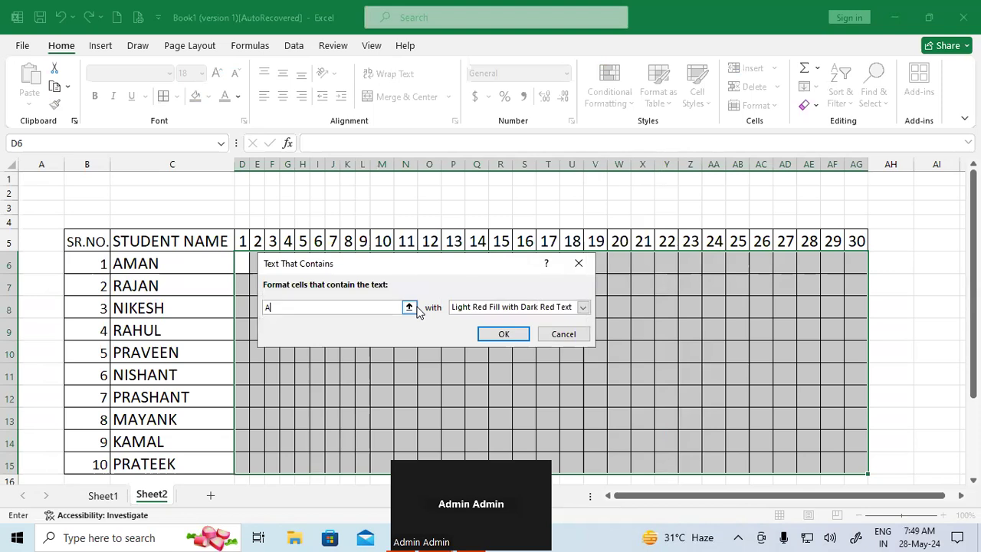
Choose a custom format for the A rule with a bold white font
{"action": "left_click", "coordinate": [582, 306]}
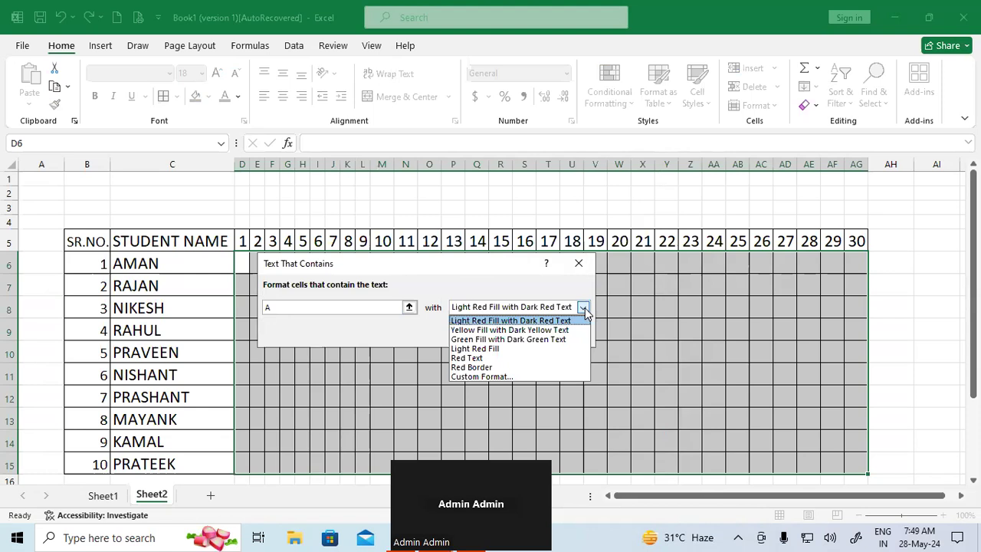
{"action": "left_click", "coordinate": [502, 376]}
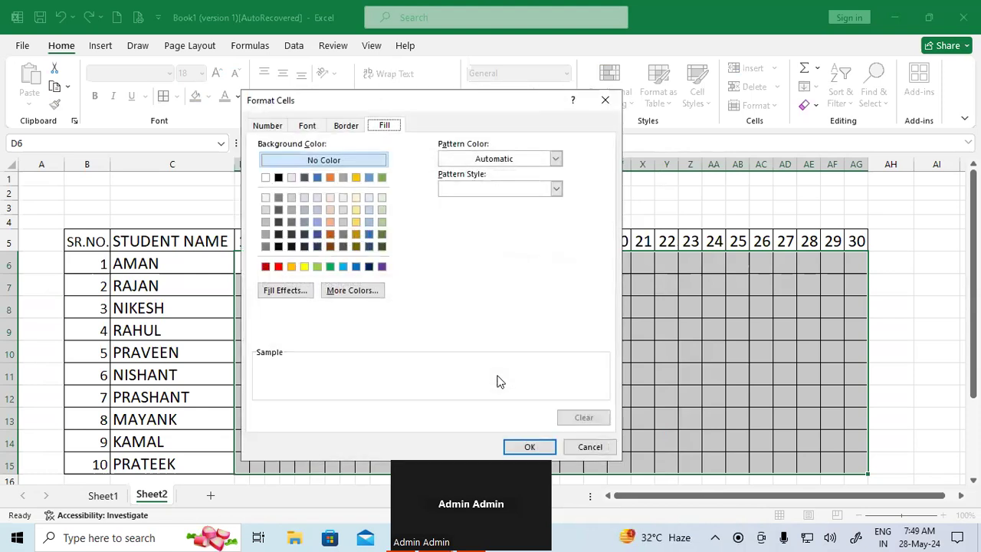
{"action": "left_click", "coordinate": [306, 125]}
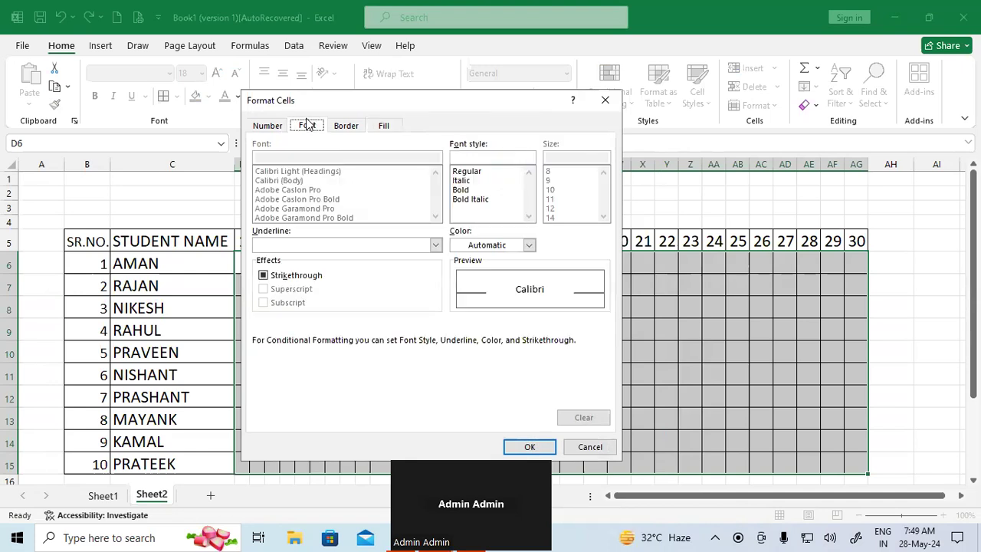
{"action": "left_click", "coordinate": [461, 190]}
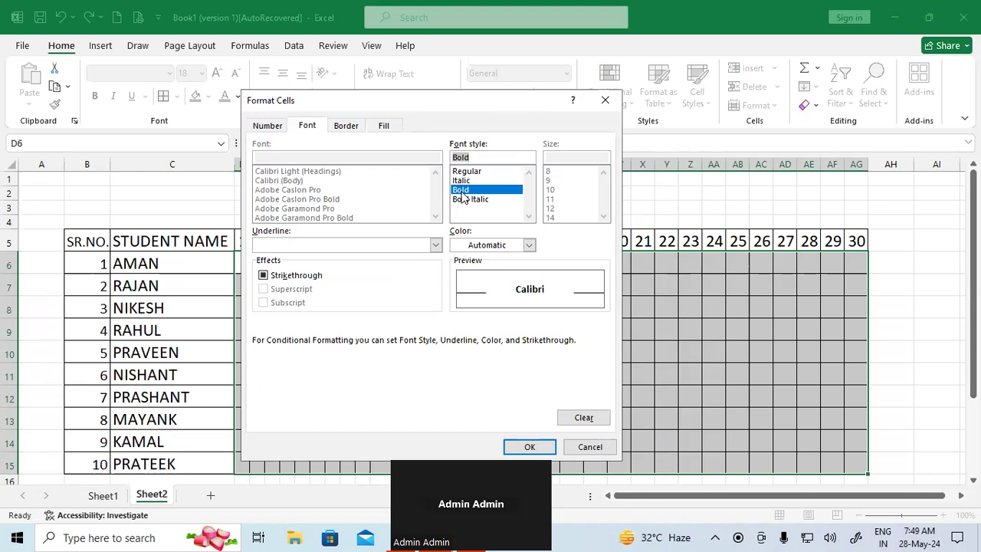
{"action": "left_click", "coordinate": [528, 244]}
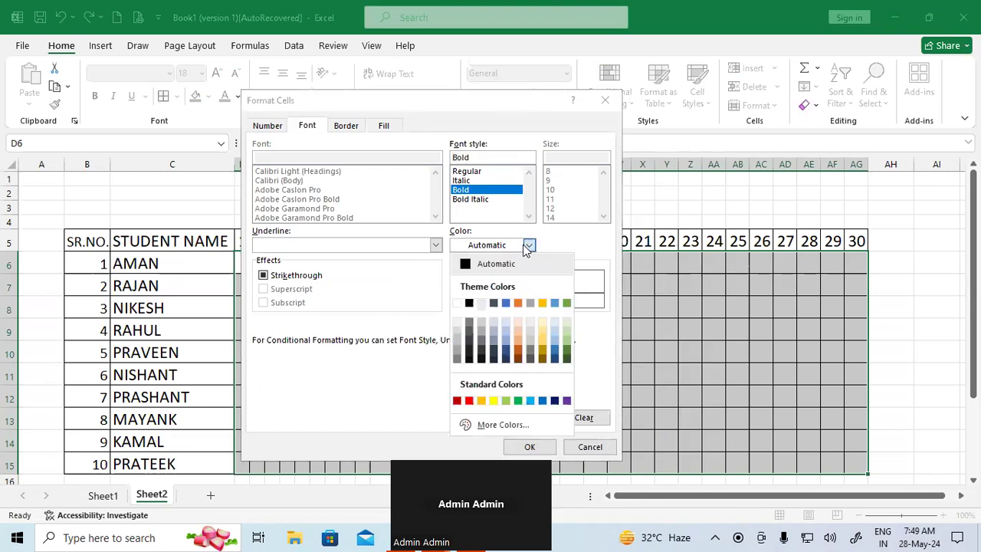
{"action": "left_click", "coordinate": [457, 303]}
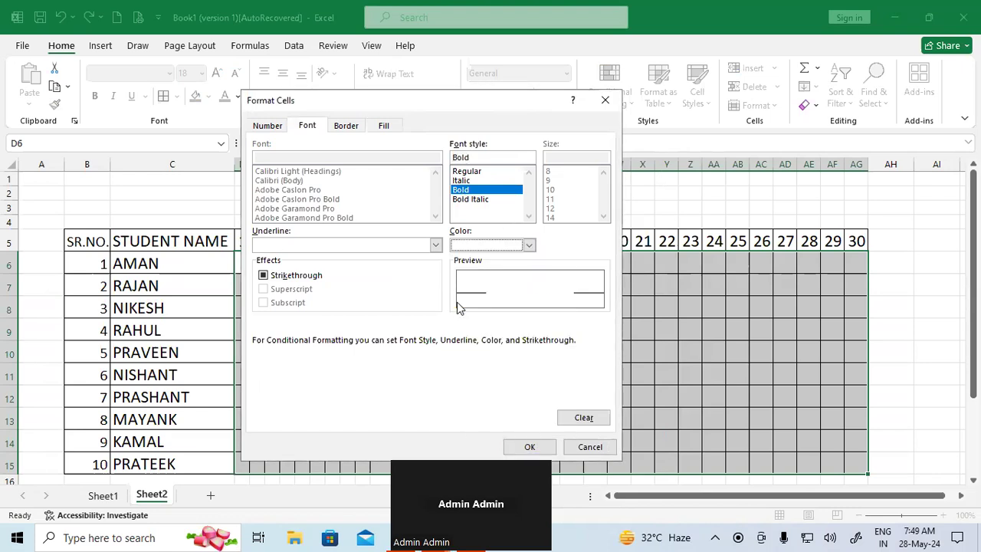
Add a red fill to the custom format and apply the A rule
{"action": "left_click", "coordinate": [391, 127]}
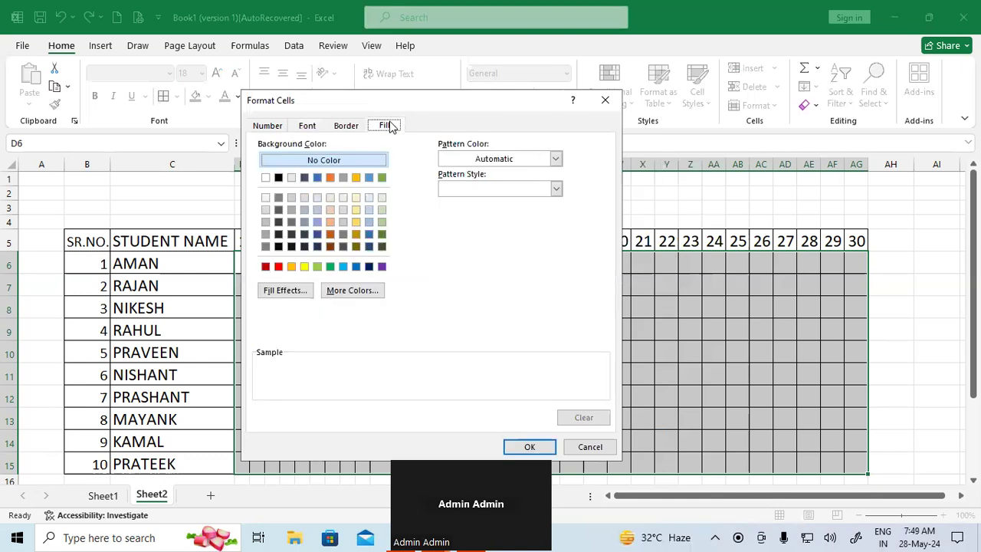
{"action": "left_click", "coordinate": [279, 267]}
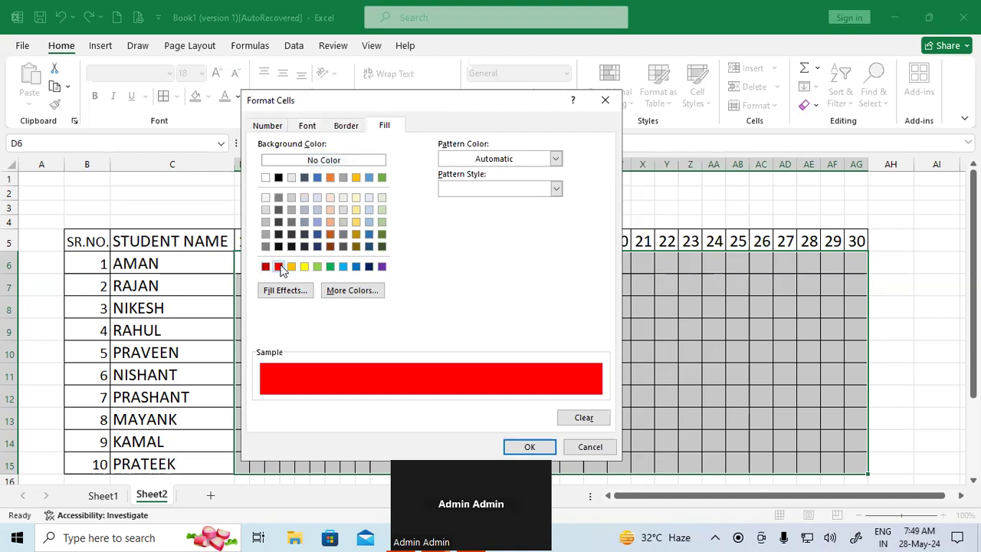
{"action": "left_click", "coordinate": [527, 447]}
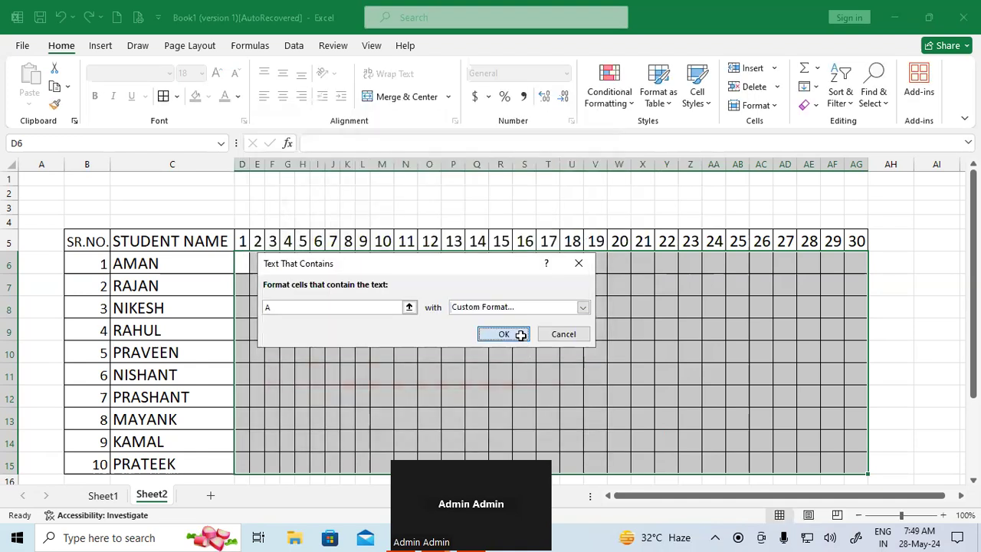
{"action": "left_click", "coordinate": [520, 334]}
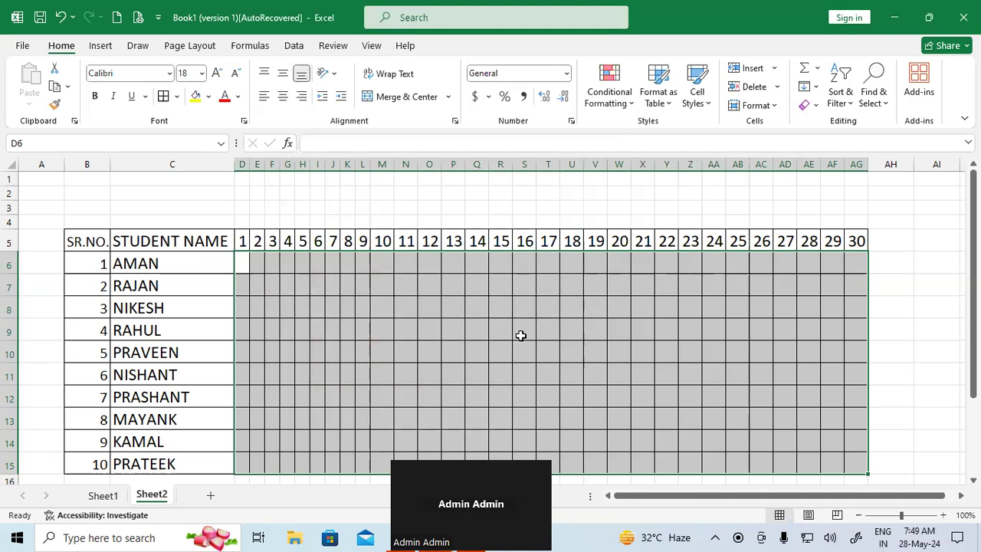
Start a third Text That Contains rule on D6:AG15 for the text L
{"action": "left_click", "coordinate": [607, 83]}
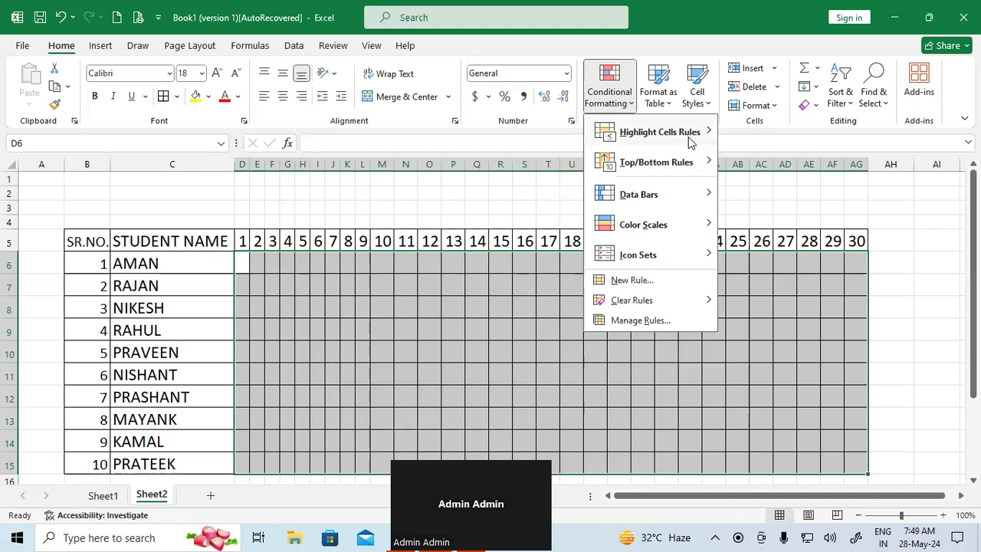
{"action": "mouse_move", "coordinate": [689, 142]}
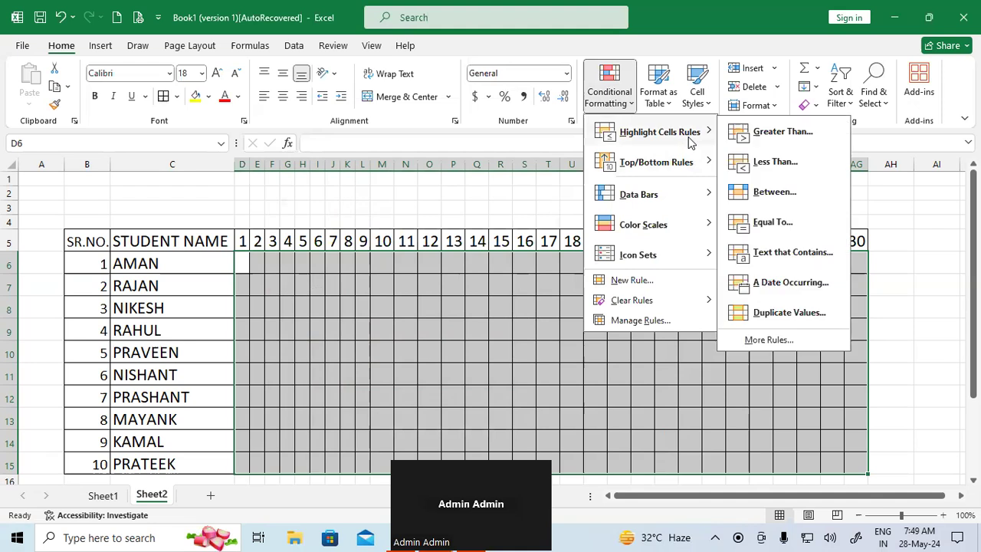
{"action": "left_click", "coordinate": [797, 252]}
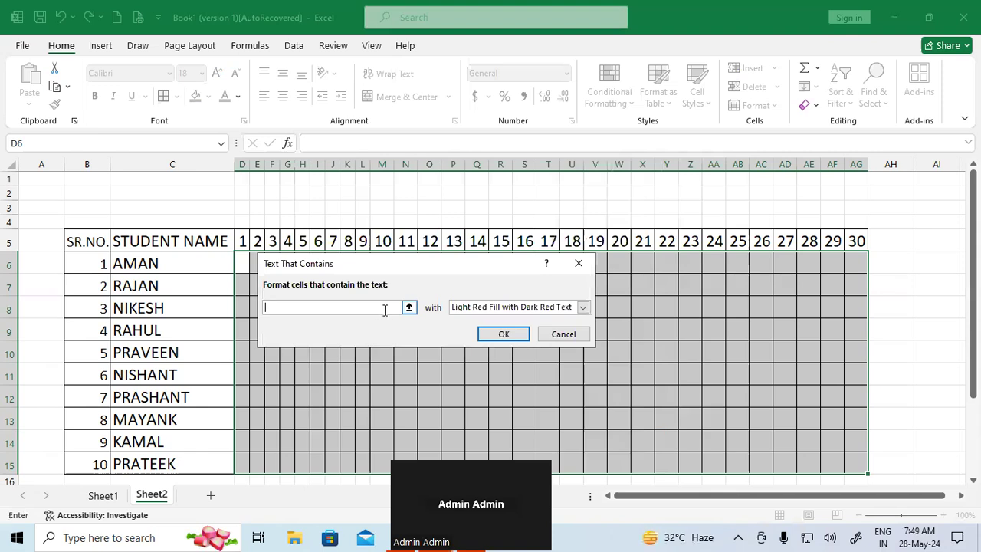
{"action": "type", "text": "L"}
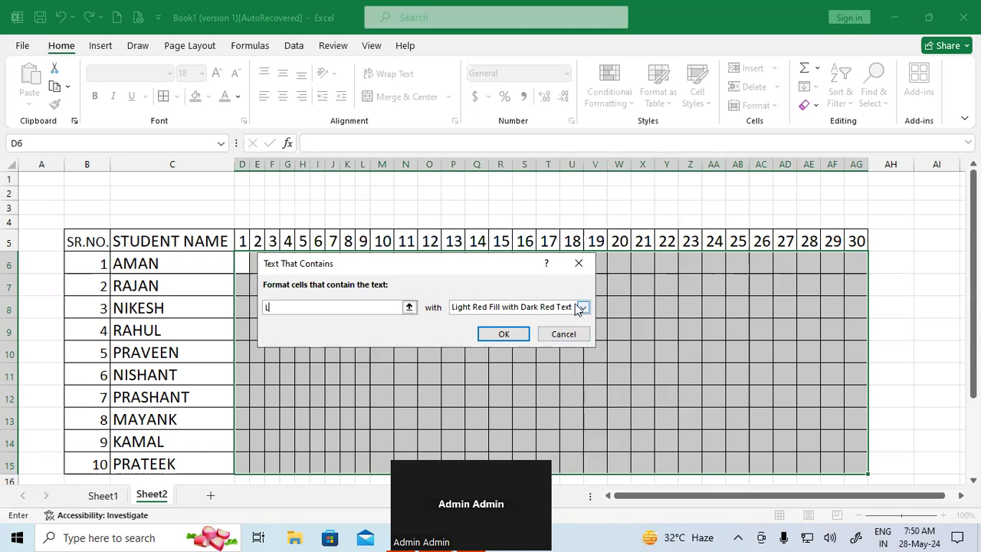
Choose a custom format for the L rule with a bold black font
{"action": "left_click", "coordinate": [583, 308]}
{"action": "left_click", "coordinate": [503, 376]}
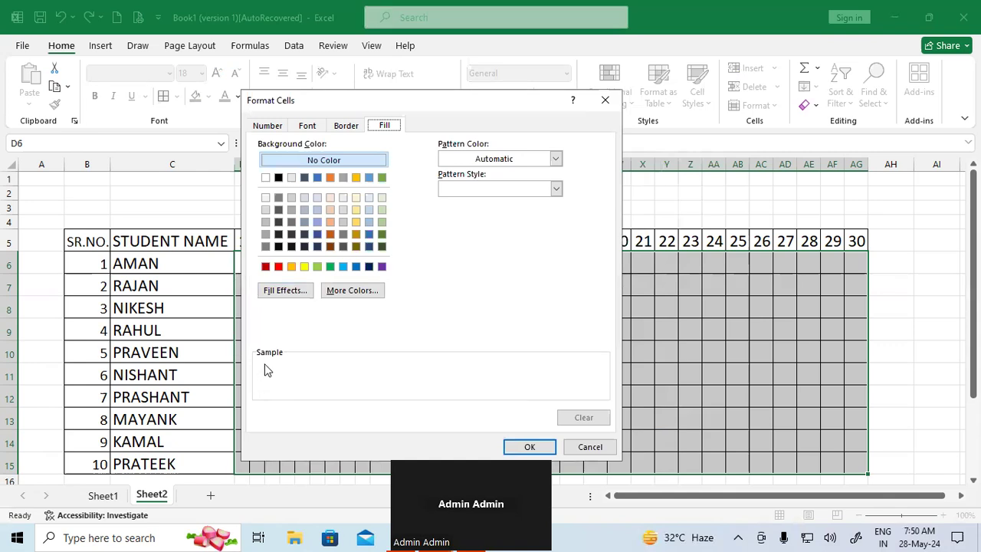
{"action": "left_click", "coordinate": [308, 126]}
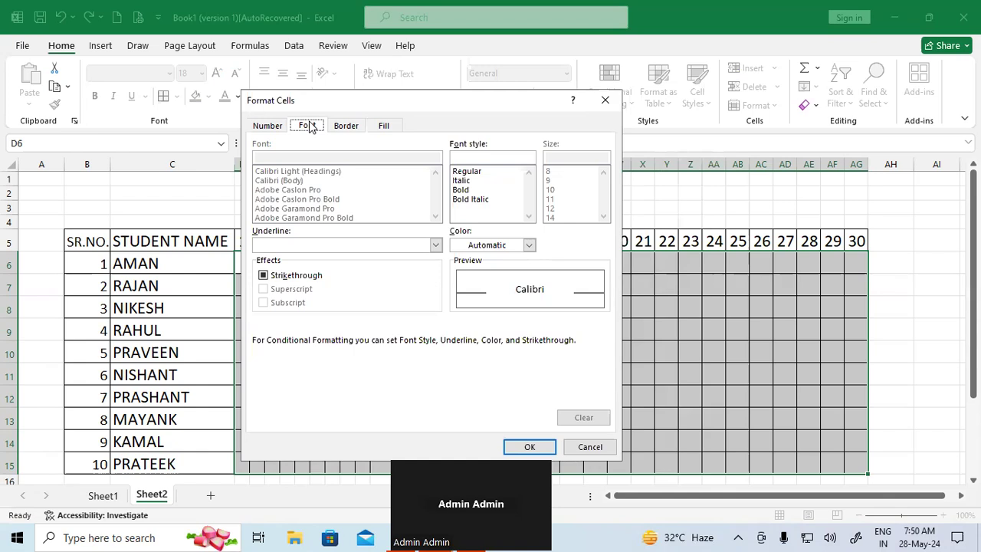
{"action": "left_click", "coordinate": [465, 191]}
{"action": "left_click", "coordinate": [529, 243]}
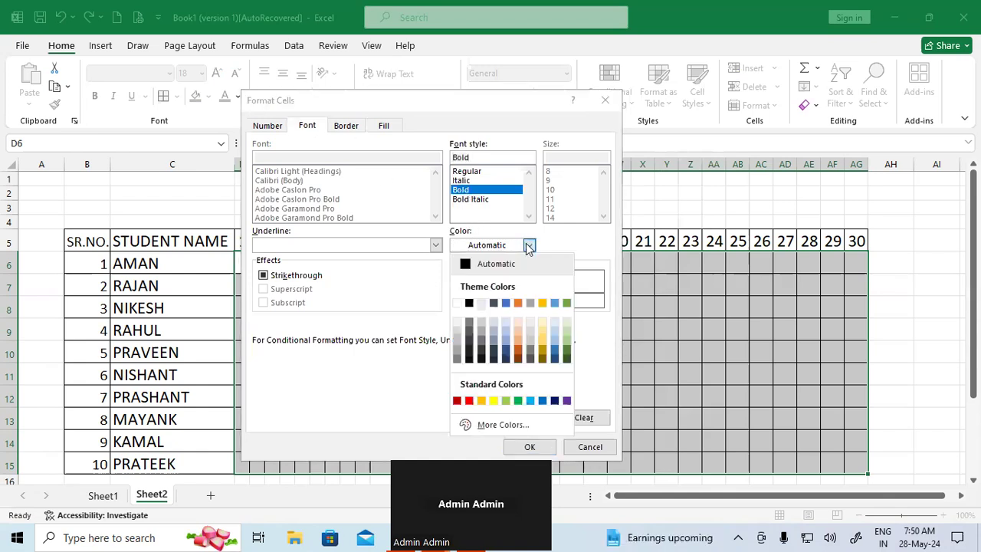
{"action": "left_click", "coordinate": [469, 304]}
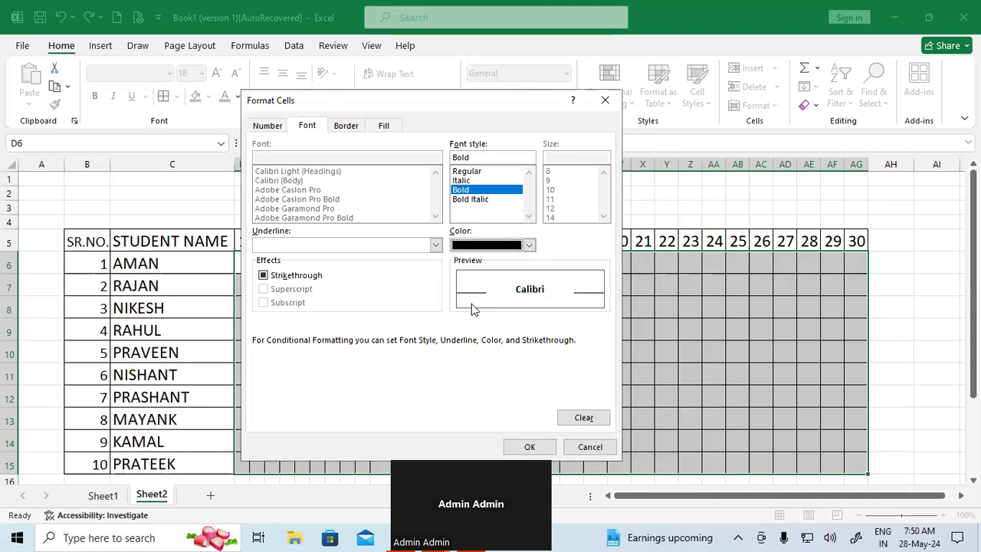
Add an orange fill to the custom format and apply the L rule
{"action": "left_click", "coordinate": [384, 126]}
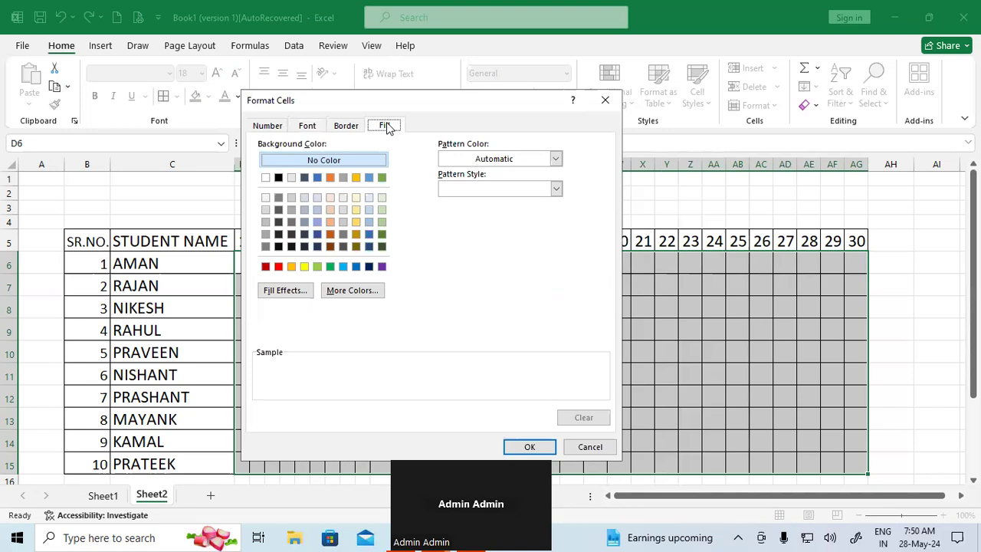
{"action": "left_click", "coordinate": [291, 266]}
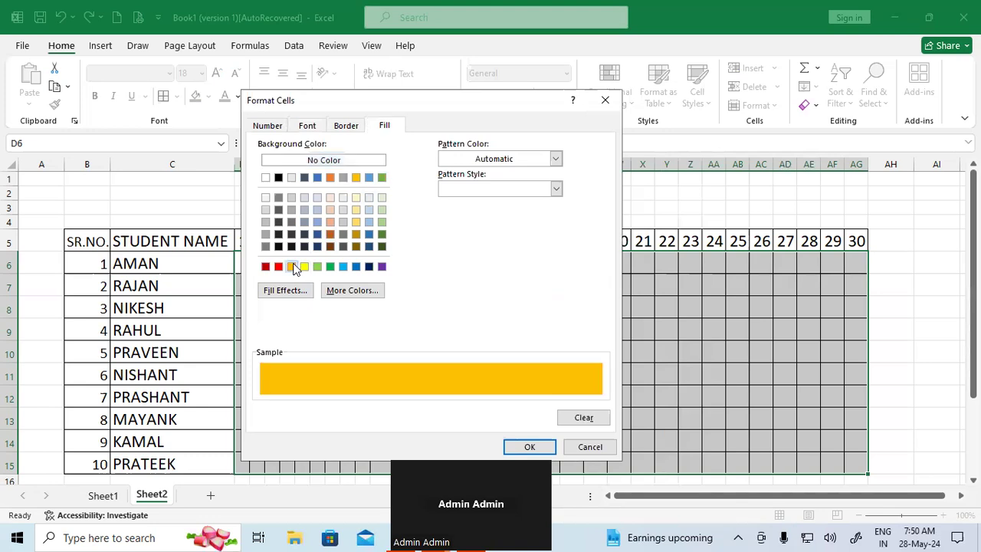
{"action": "left_click", "coordinate": [529, 446]}
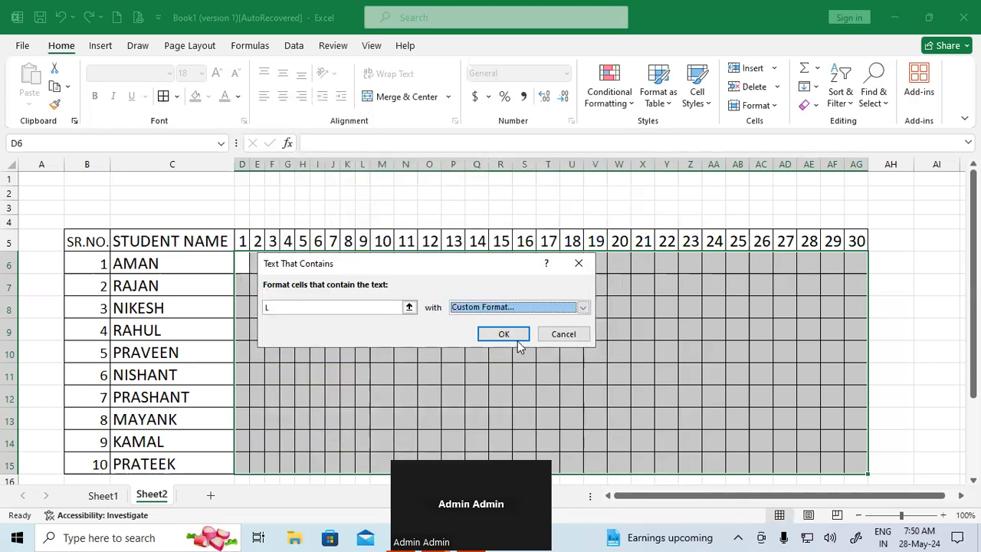
{"action": "left_click", "coordinate": [507, 337]}
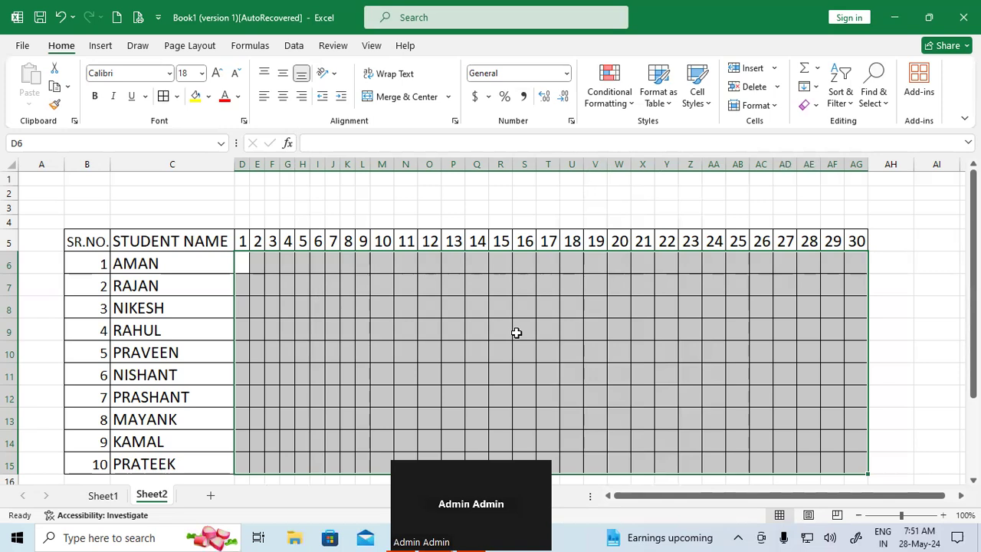
{"action": "left_click", "coordinate": [516, 333]}
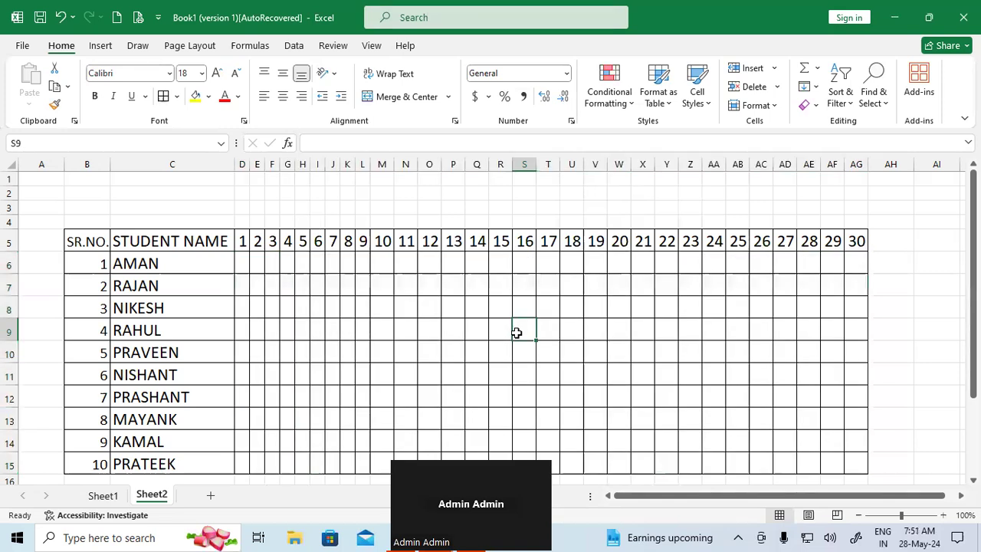
In row 6, enter A for day 1 and P for days 2 to 10
{"action": "left_click", "coordinate": [525, 265]}
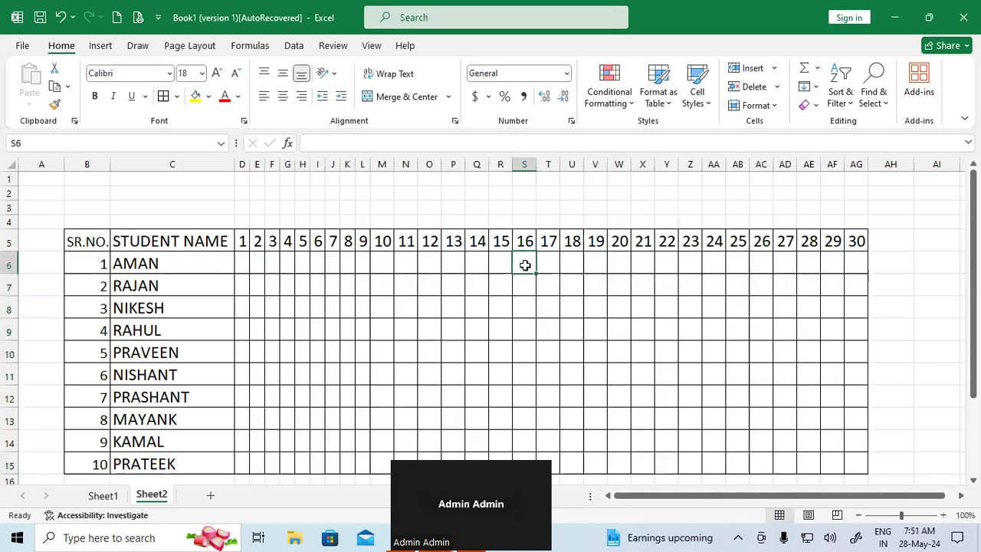
{"action": "left_click", "coordinate": [244, 263]}
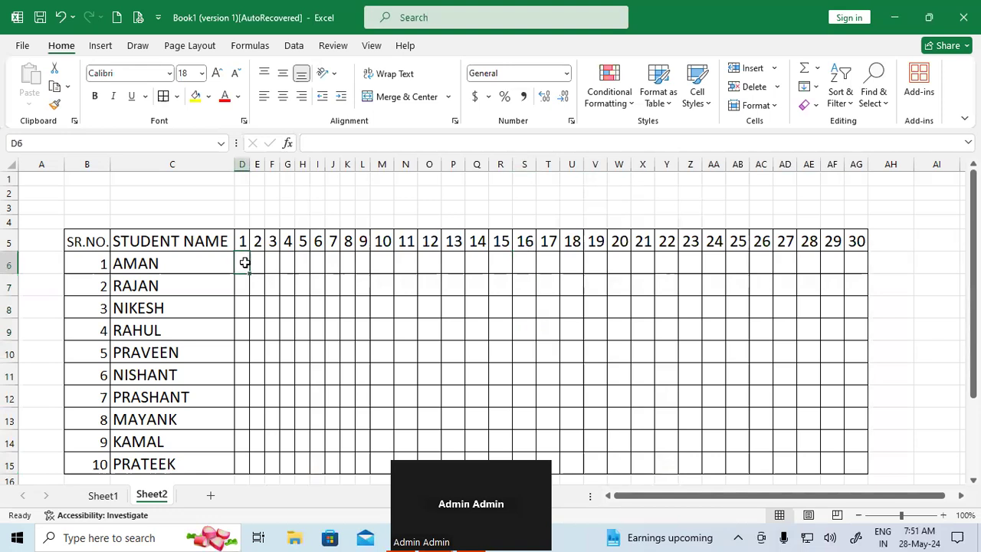
{"action": "type", "text": "A"}
{"action": "key", "text": "Tab"}
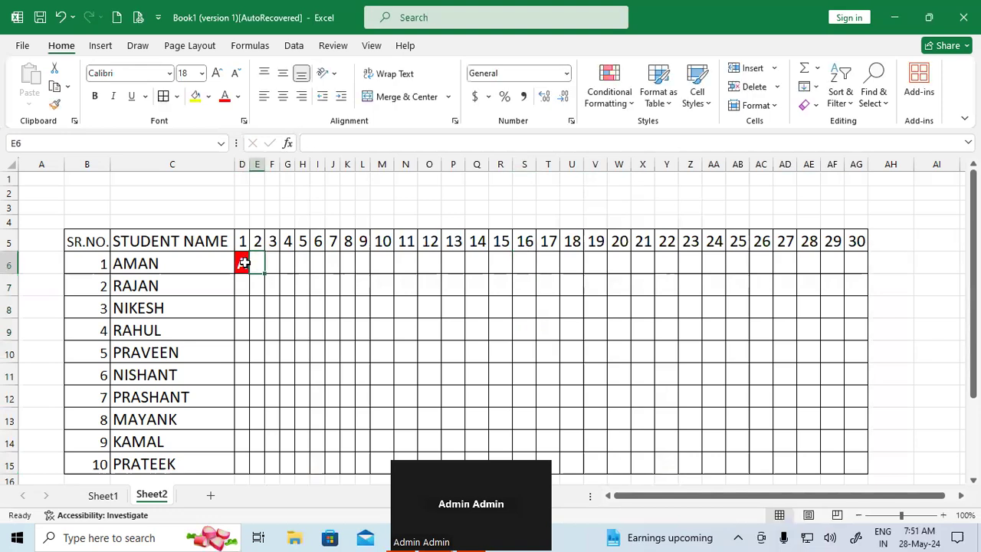
{"action": "type", "text": "P"}
{"action": "key", "text": "Tab"}
{"action": "type", "text": "P"}
{"action": "key", "text": "Tab"}
{"action": "type", "text": "P"}
{"action": "key", "text": "Tab"}
{"action": "type", "text": "P"}
{"action": "key", "text": "Tab"}
{"action": "type", "text": "P\tP\t"}
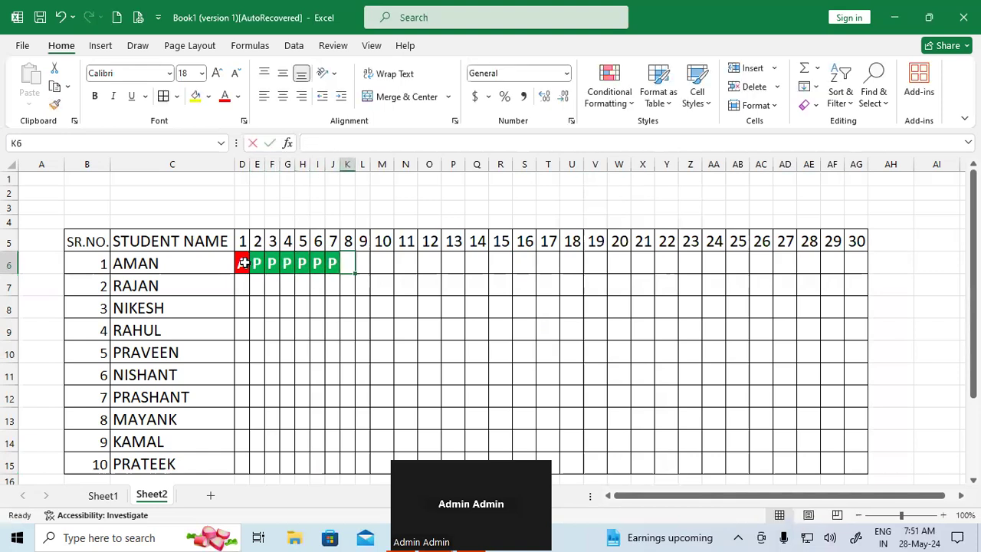
{"action": "type", "text": "P\tP\tP\t"}
Enter L for days 11 to 18 in row 6, replacing the mistyped LL on day 11 with a single L
{"action": "type", "text": "LL"}
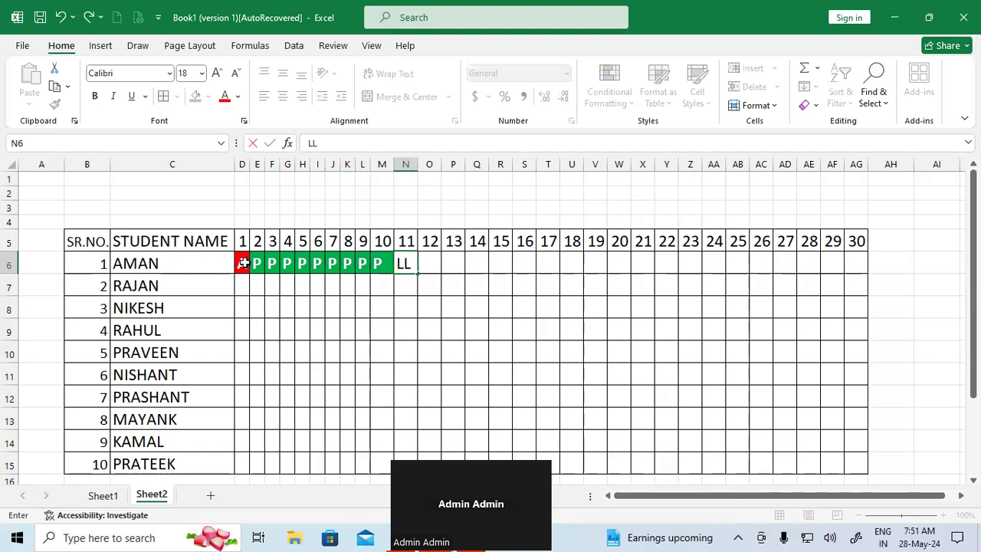
{"action": "key", "text": "Tab"}
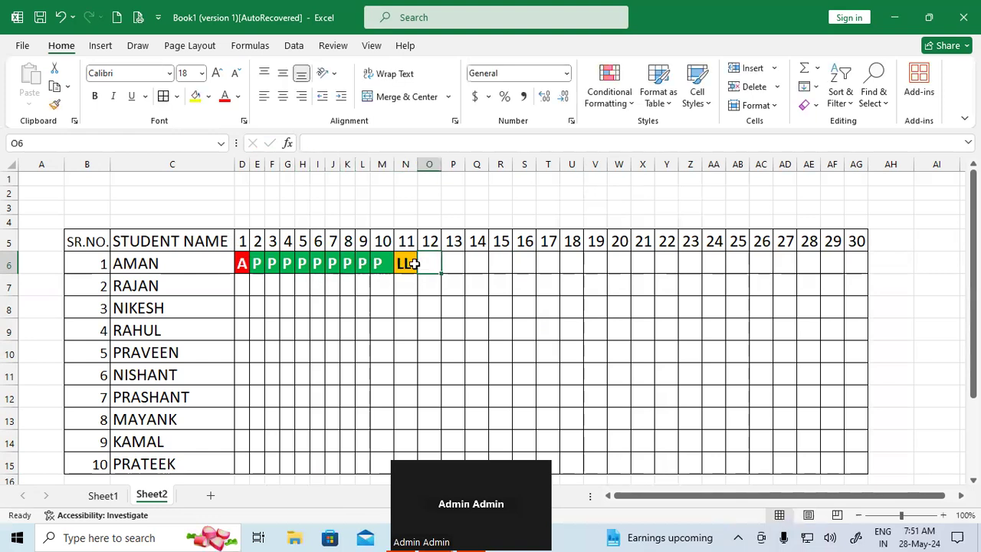
{"action": "left_click", "coordinate": [412, 263]}
{"action": "key", "text": "Delete"}
{"action": "type", "text": "L"}
{"action": "key", "text": "Tab"}
{"action": "type", "text": "L"}
{"action": "key", "text": "Tab"}
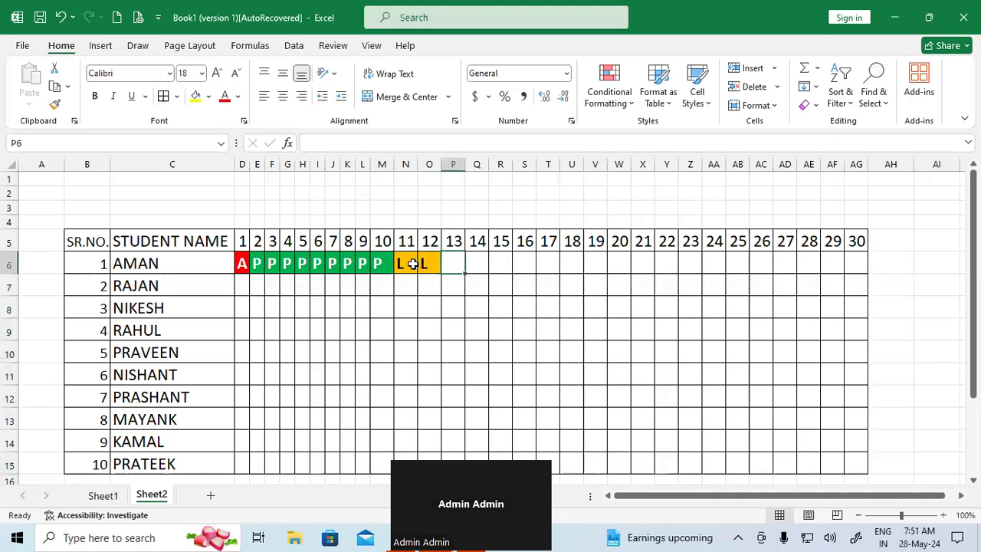
{"action": "type", "text": "L"}
{"action": "key", "text": "Tab"}
{"action": "type", "text": "L"}
{"action": "key", "text": "Tab"}
{"action": "type", "text": "L"}
{"action": "key", "text": "Tab"}
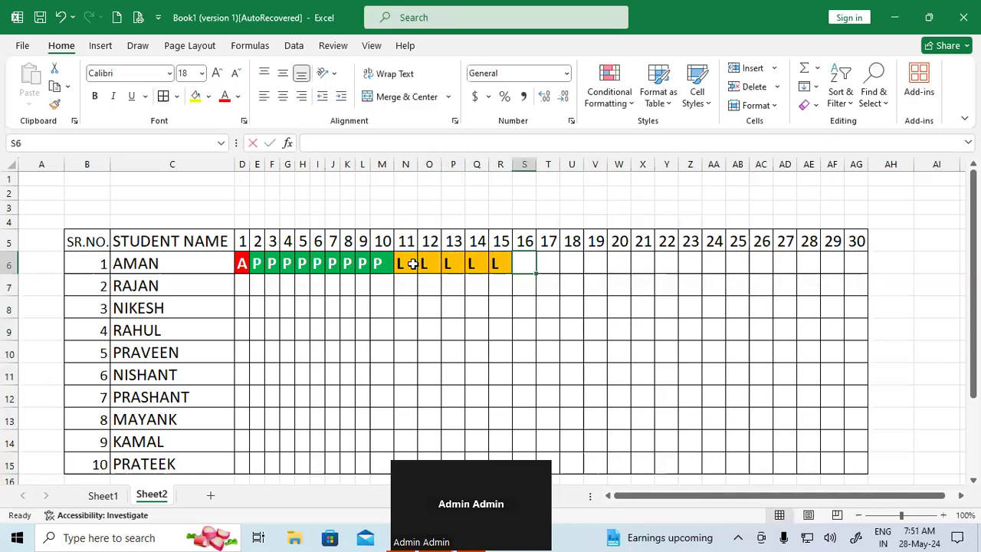
{"action": "type", "text": "L"}
{"action": "key", "text": "Tab"}
{"action": "type", "text": "L"}
{"action": "key", "text": "Tab"}
{"action": "type", "text": "L"}
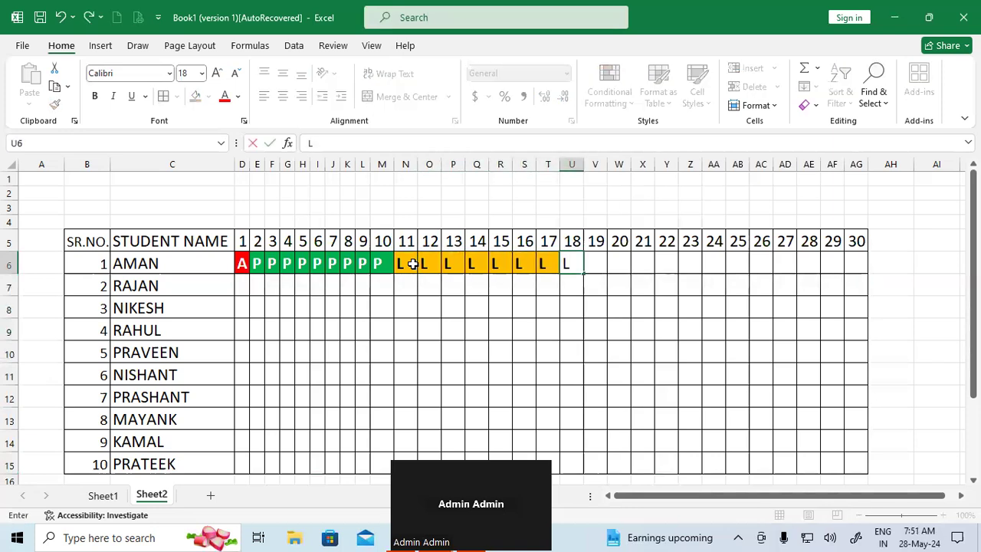
{"action": "key", "text": "Return"}
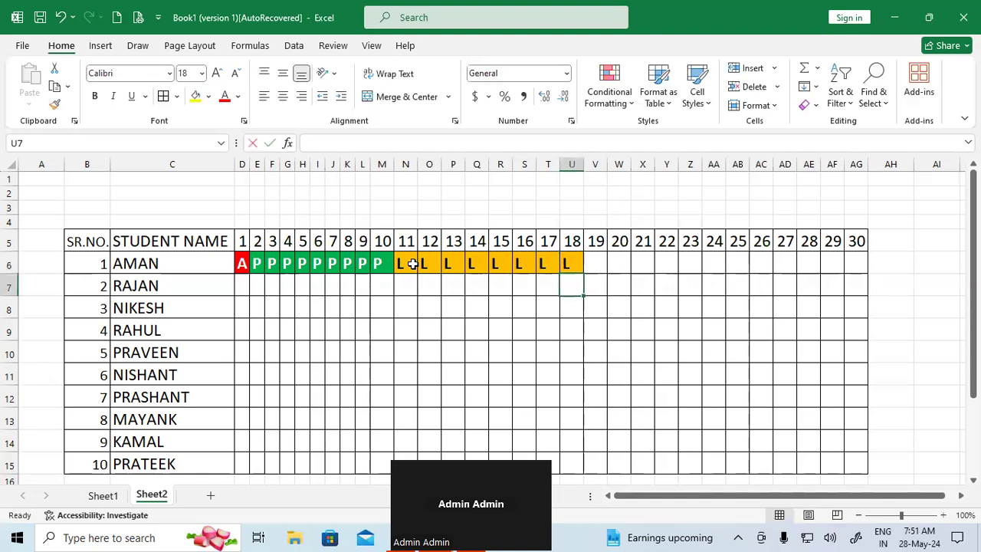
Fill the day 18 column from U7 down to U14 with A, P, A, P, L, A, P, P
{"action": "type", "text": "A"}
{"action": "key", "text": "Return"}
{"action": "type", "text": "P"}
{"action": "key", "text": "Return"}
{"action": "type", "text": "A"}
{"action": "key", "text": "Return"}
{"action": "type", "text": "P"}
{"action": "key", "text": "Return"}
{"action": "type", "text": "L"}
{"action": "key", "text": "Return"}
{"action": "type", "text": "A"}
{"action": "key", "text": "Return"}
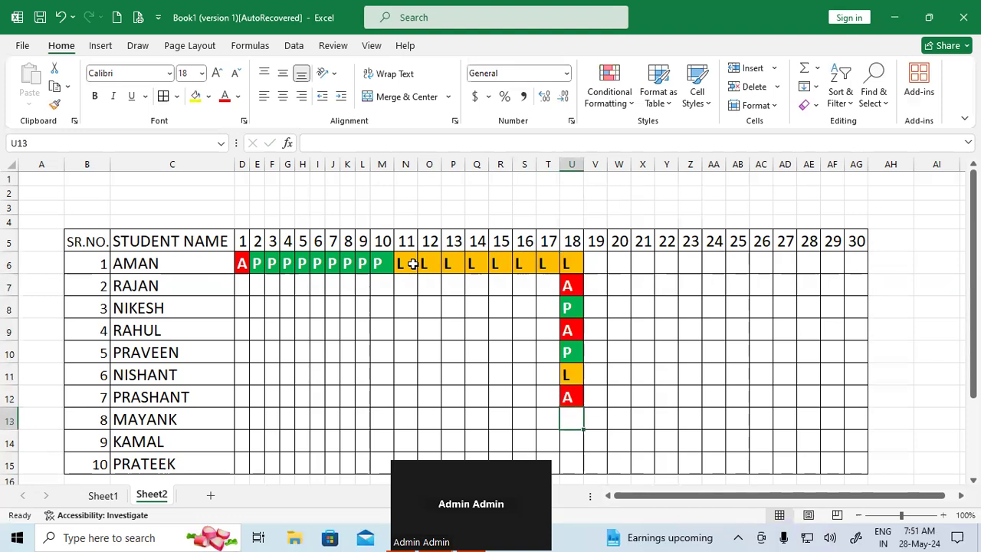
{"action": "type", "text": "P"}
{"action": "key", "text": "Return"}
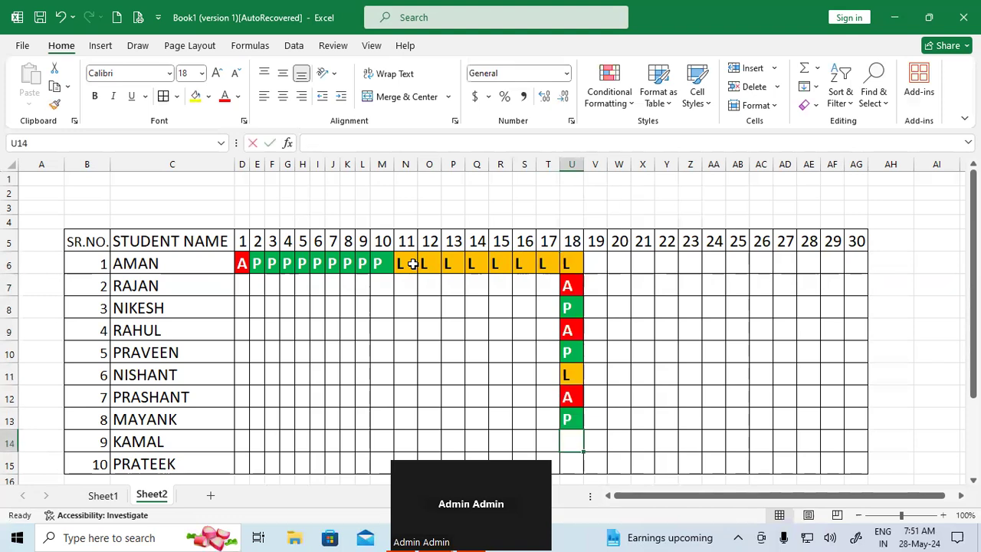
{"action": "type", "text": "P"}
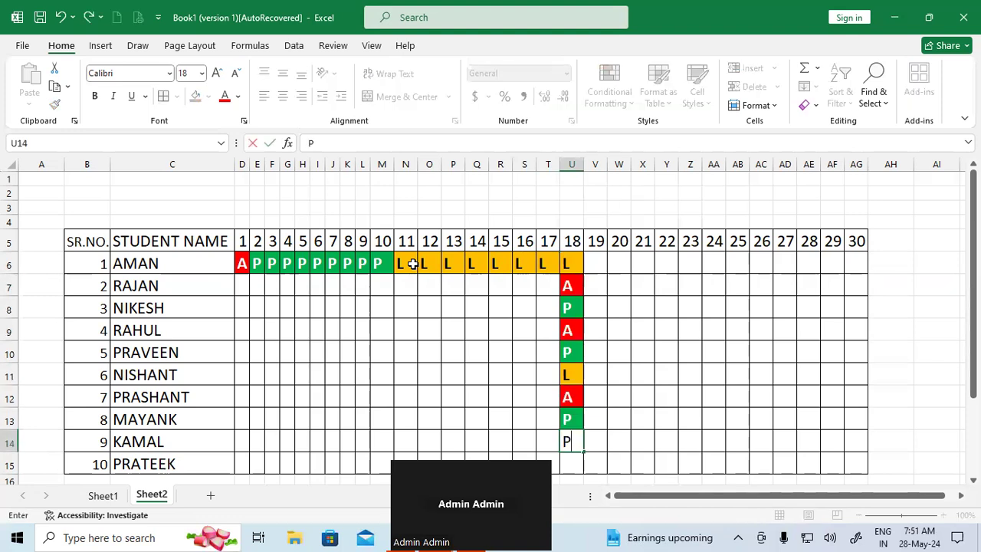
{"action": "key", "text": "Left"}
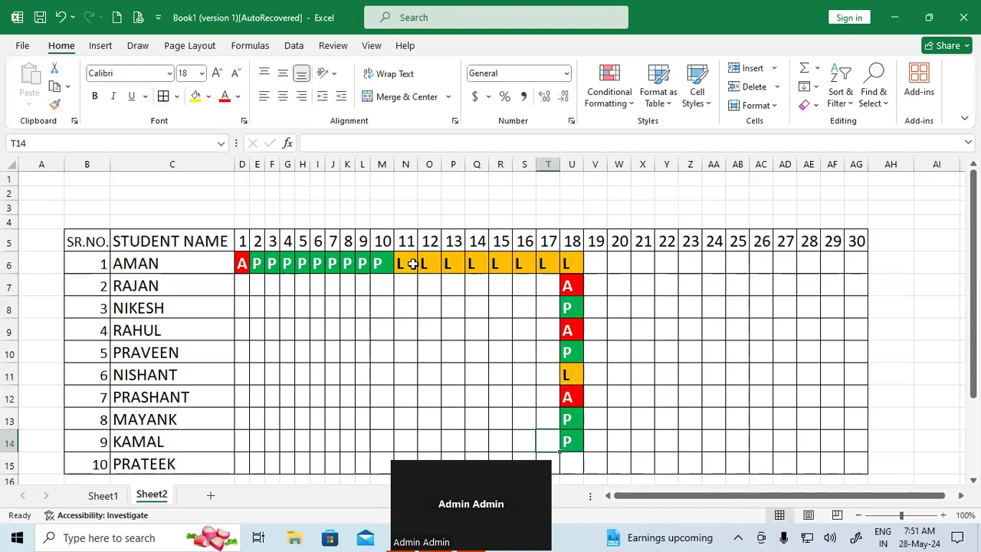
Enter P in row 14 for days 17 back to 10, from T14 to M14
{"action": "type", "text": "P"}
{"action": "key", "text": "Left"}
{"action": "type", "text": "P"}
{"action": "key", "text": "Left"}
{"action": "type", "text": "P"}
{"action": "key", "text": "Left"}
{"action": "type", "text": "P"}
{"action": "key", "text": "Left"}
{"action": "type", "text": "P"}
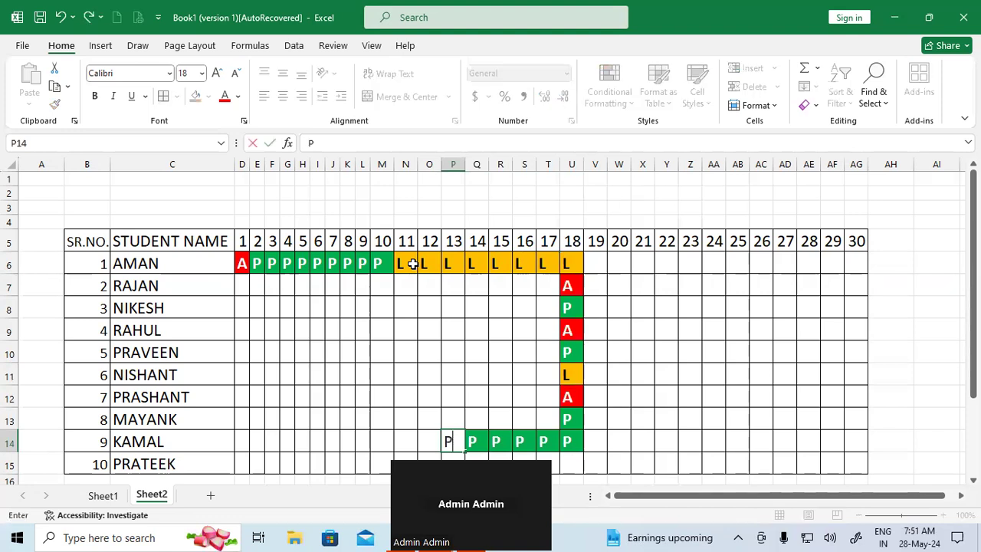
{"action": "key", "text": "Left"}
{"action": "type", "text": "P"}
{"action": "key", "text": "Left"}
{"action": "type", "text": "P"}
{"action": "key", "text": "Left"}
{"action": "type", "text": "P"}
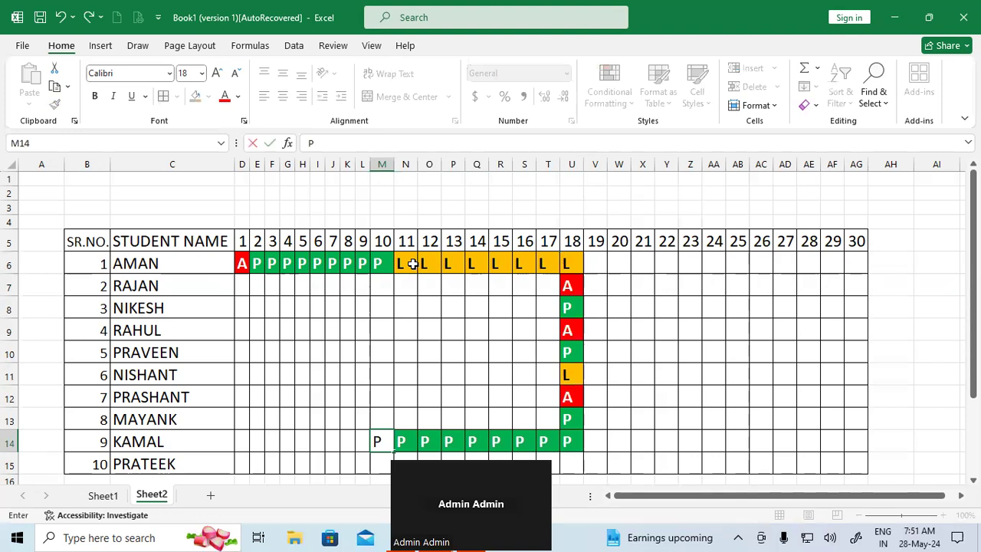
{"action": "key", "text": "Left"}
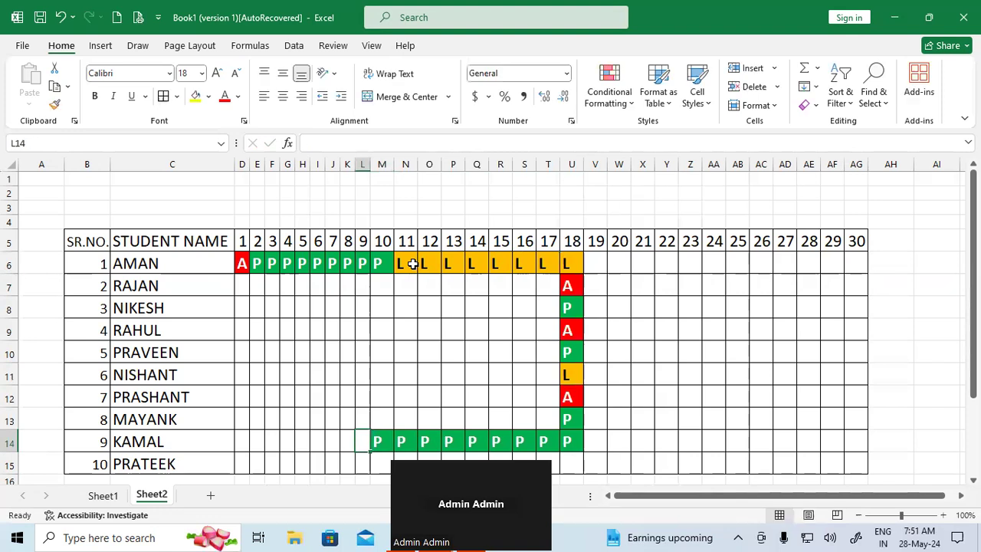
Clear the conditional formatting rules from cells D6:AG15 and deselect the range
{"action": "left_click", "coordinate": [313, 333]}
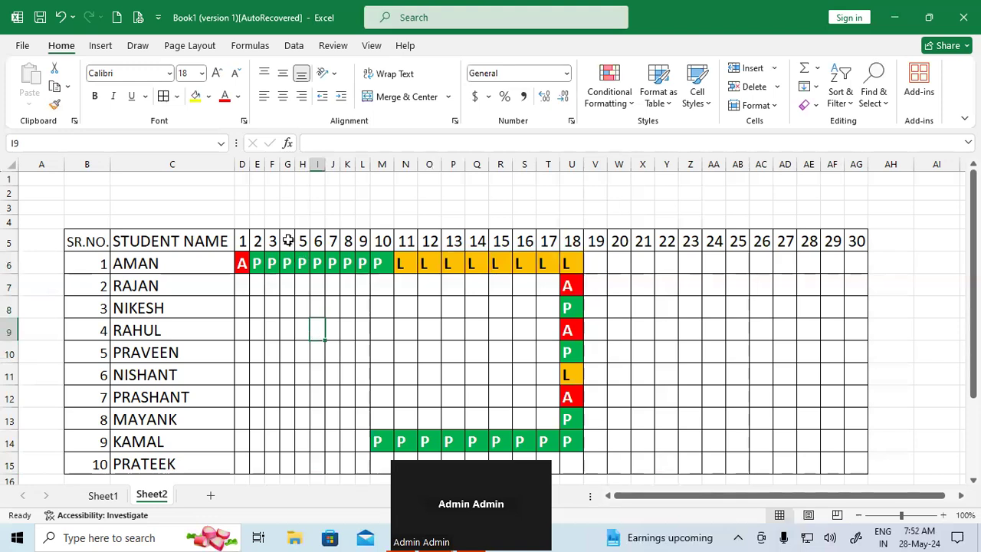
{"action": "left_click_drag", "start_coordinate": [242, 263], "coordinate": [757, 447]}
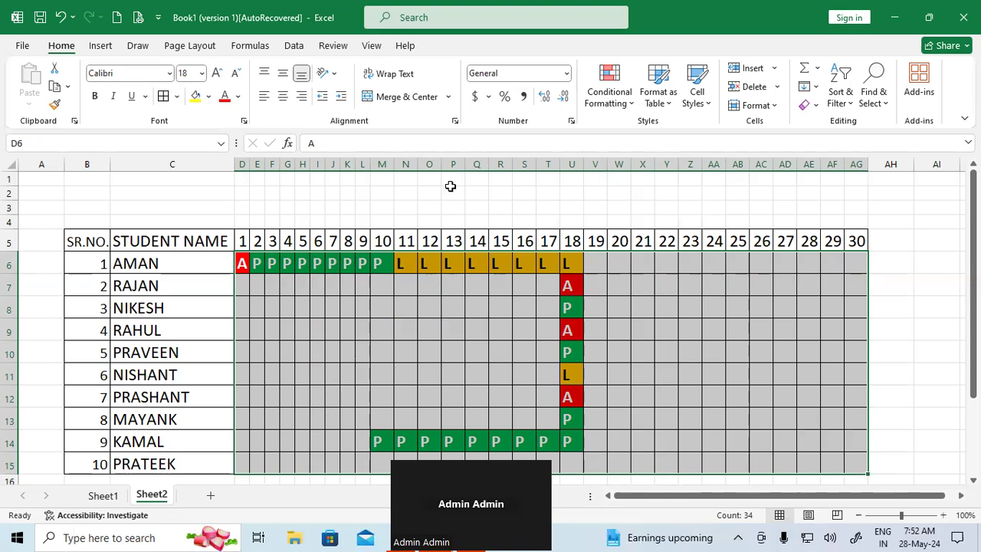
{"action": "left_click", "coordinate": [607, 81]}
{"action": "mouse_move", "coordinate": [682, 301]}
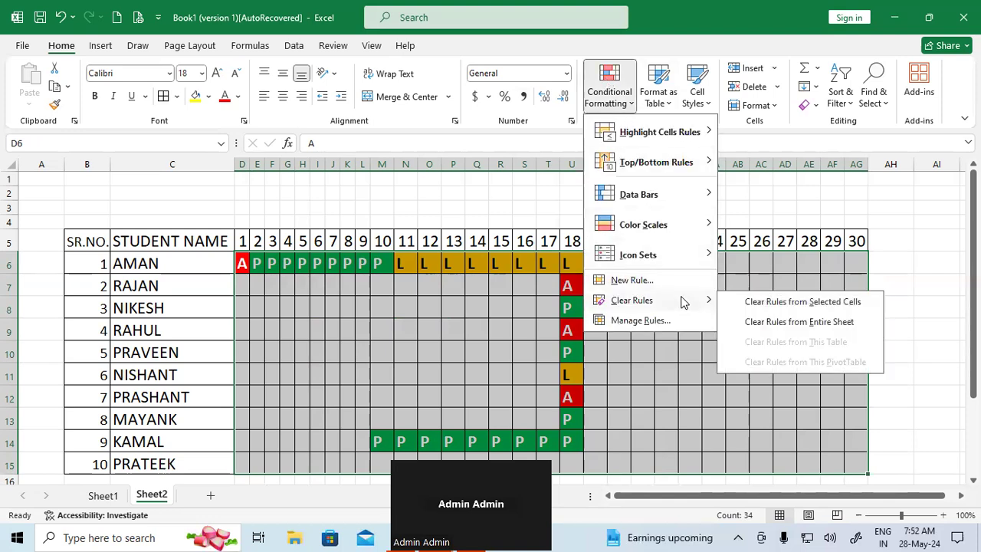
{"action": "left_click", "coordinate": [777, 303]}
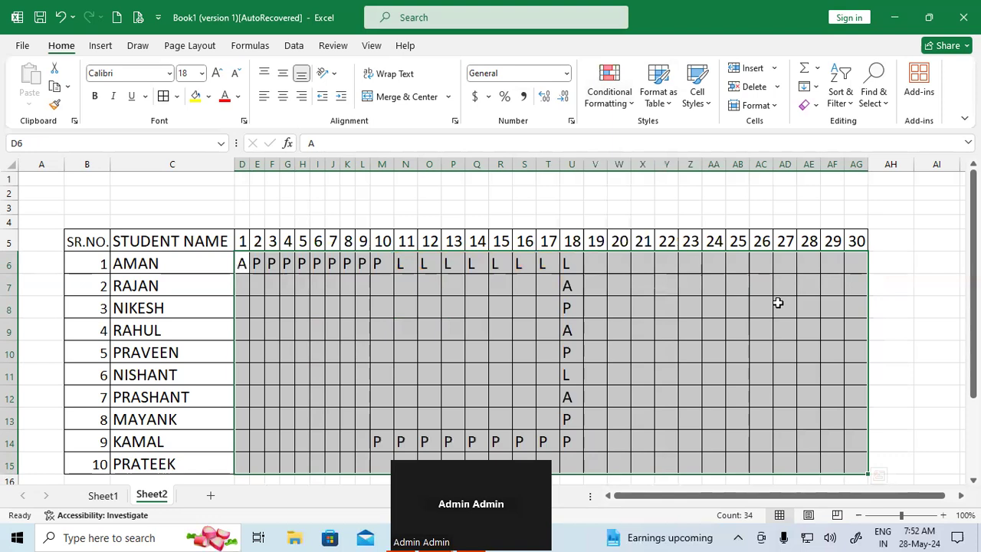
{"action": "left_click", "coordinate": [570, 352]}
{"action": "left_click", "coordinate": [489, 354]}
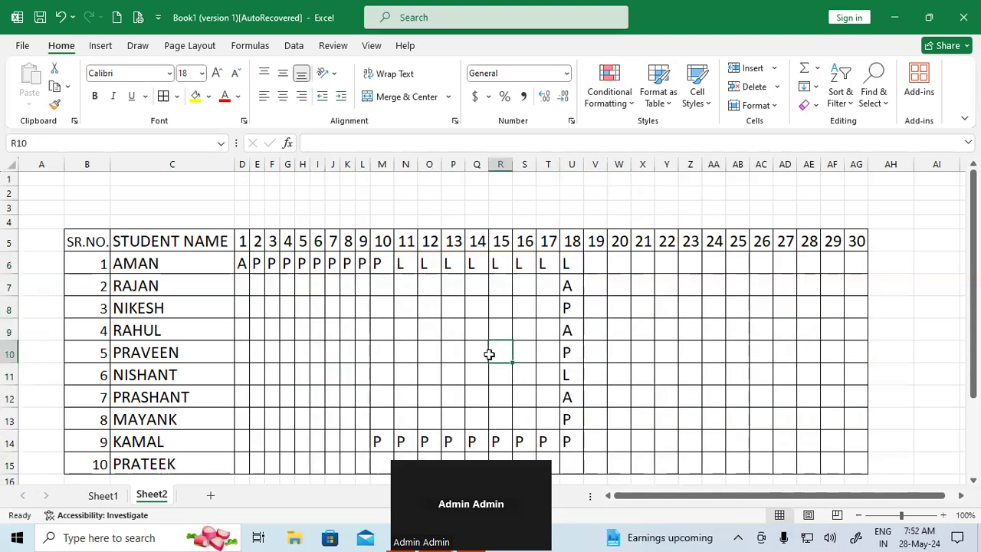
Enter L in cells R10 and R11 of the day 15 column
{"action": "key", "text": "Down"}
{"action": "type", "text": "L"}
{"action": "key", "text": "Return"}
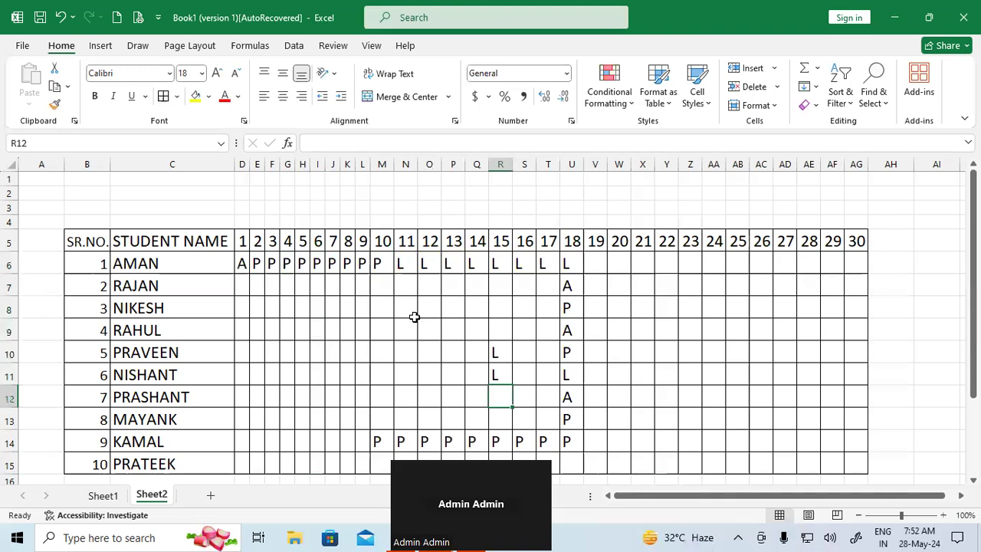
Delete the attendance entries from cells D6:Z14 and deselect the range
{"action": "left_click_drag", "start_coordinate": [239, 263], "coordinate": [689, 439]}
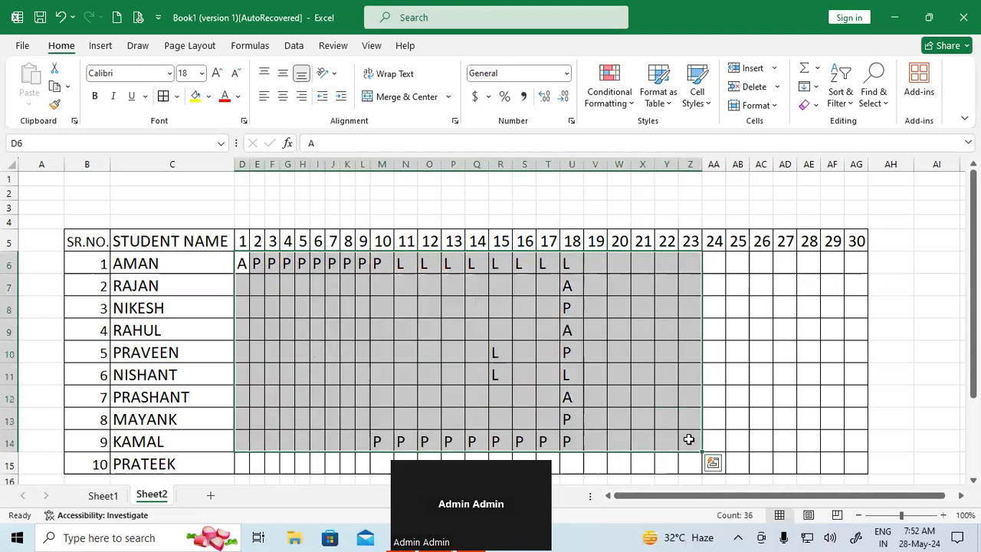
{"action": "key", "text": "Delete"}
{"action": "left_click", "coordinate": [760, 417]}
Begin a Text That Contains highlight rule for P on cells D6:AG15, choosing a custom format
{"action": "left_click_drag", "start_coordinate": [243, 266], "coordinate": [720, 452]}
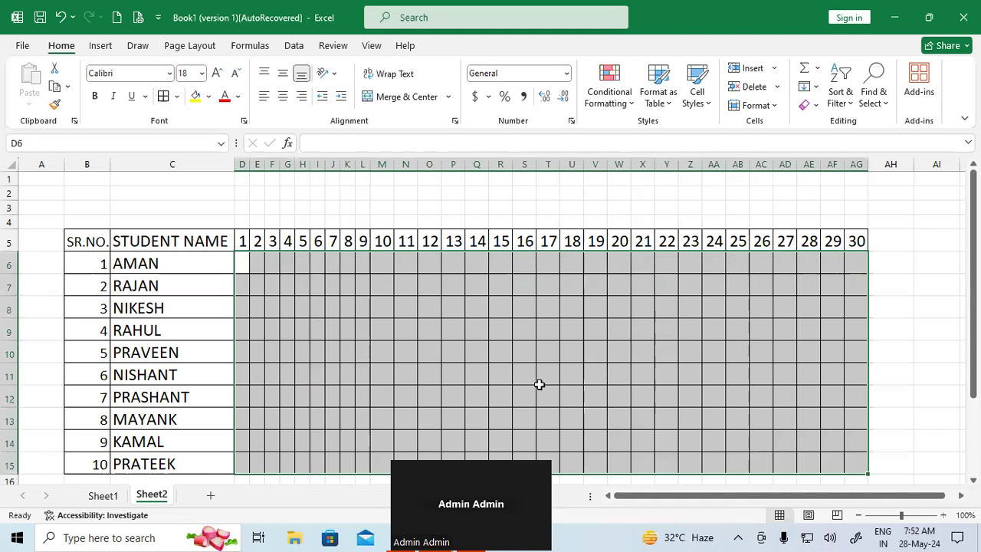
{"action": "left_click", "coordinate": [606, 84]}
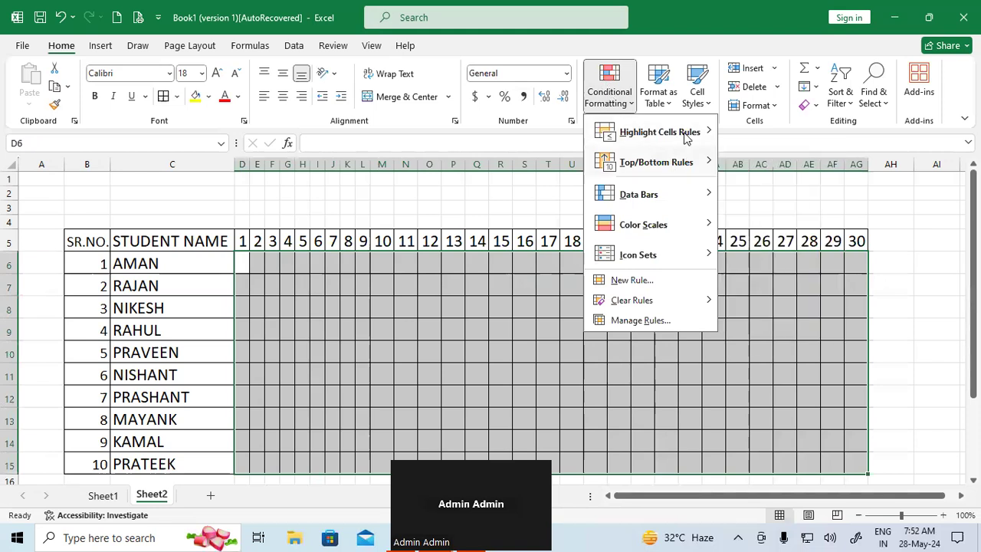
{"action": "mouse_move", "coordinate": [687, 136]}
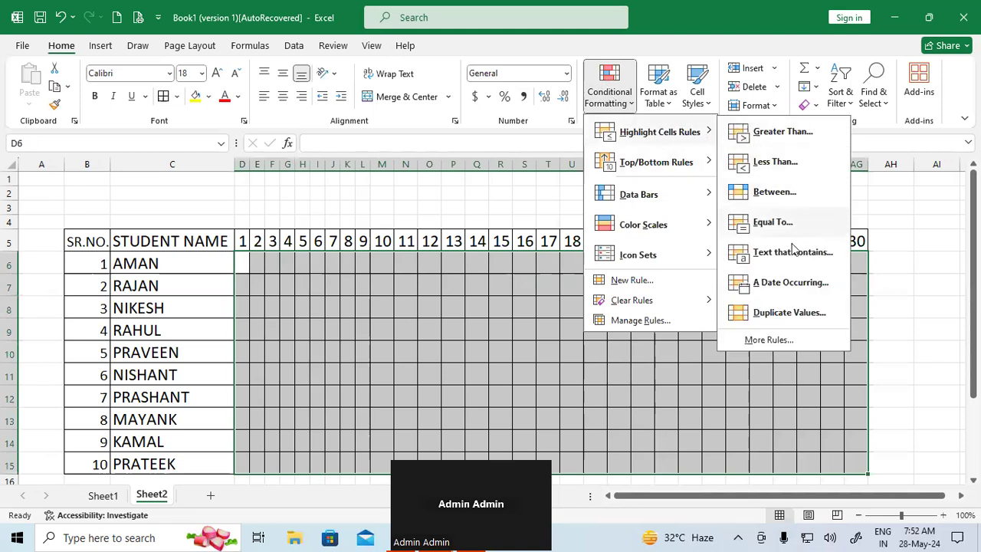
{"action": "left_click", "coordinate": [792, 255]}
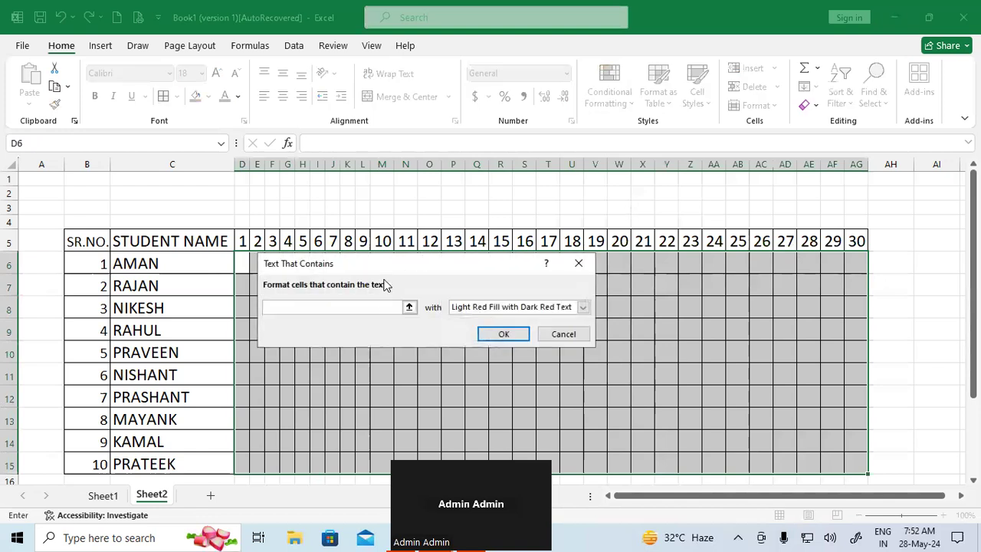
{"action": "type", "text": "P"}
{"action": "left_click", "coordinate": [583, 307]}
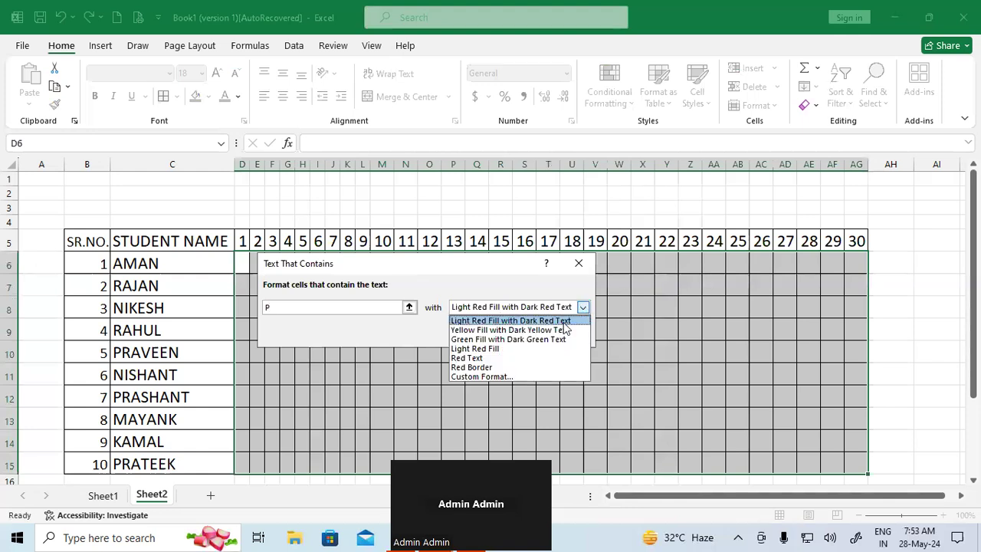
{"action": "left_click", "coordinate": [514, 377]}
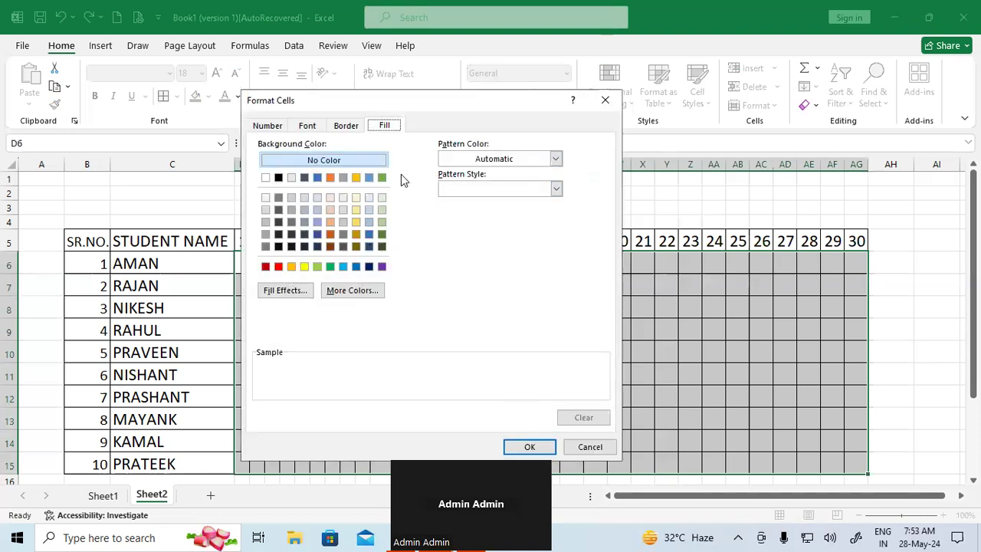
Give the P rule a bold white font with a green fill and apply it
{"action": "left_click", "coordinate": [308, 127]}
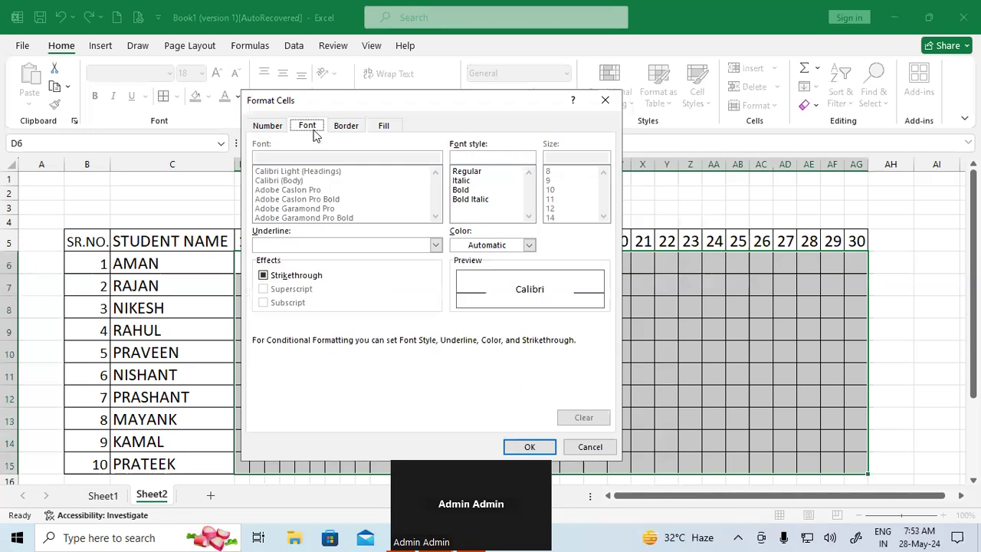
{"action": "left_click", "coordinate": [464, 191]}
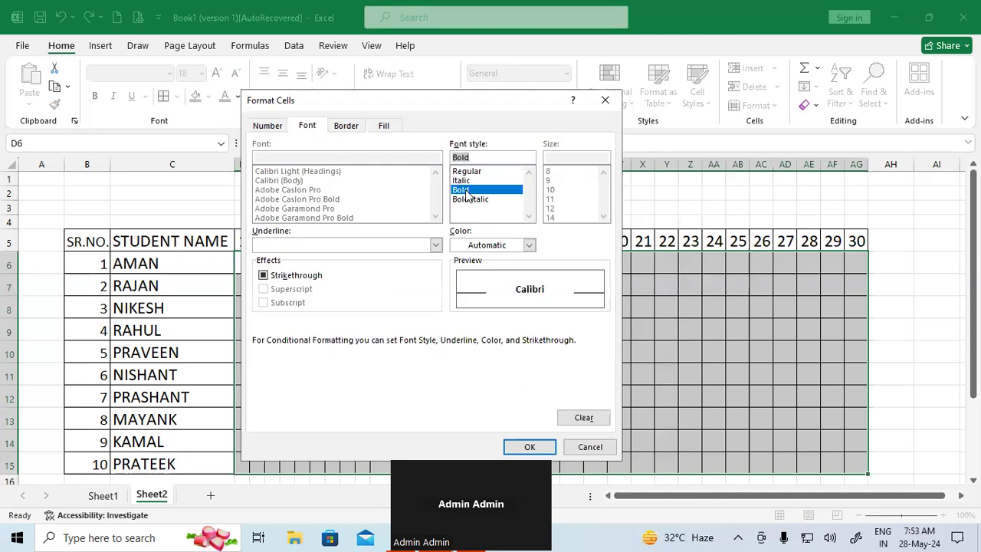
{"action": "left_click", "coordinate": [529, 244]}
{"action": "left_click", "coordinate": [458, 303]}
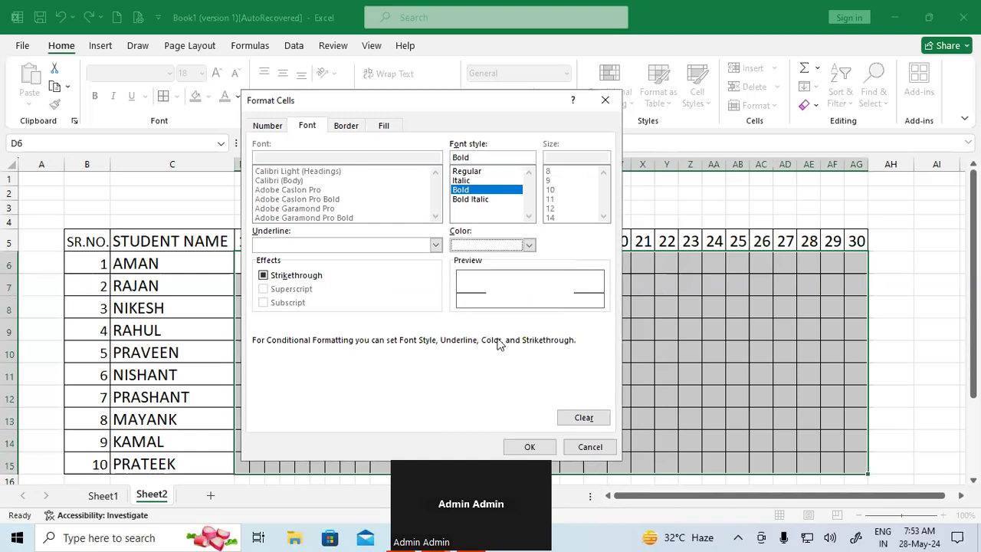
{"action": "left_click", "coordinate": [385, 125]}
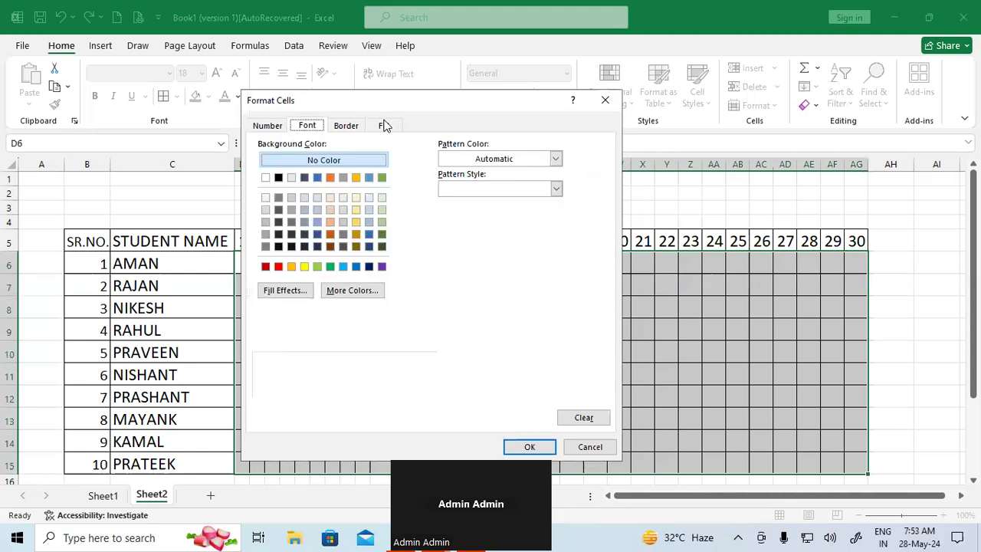
{"action": "left_click", "coordinate": [331, 266]}
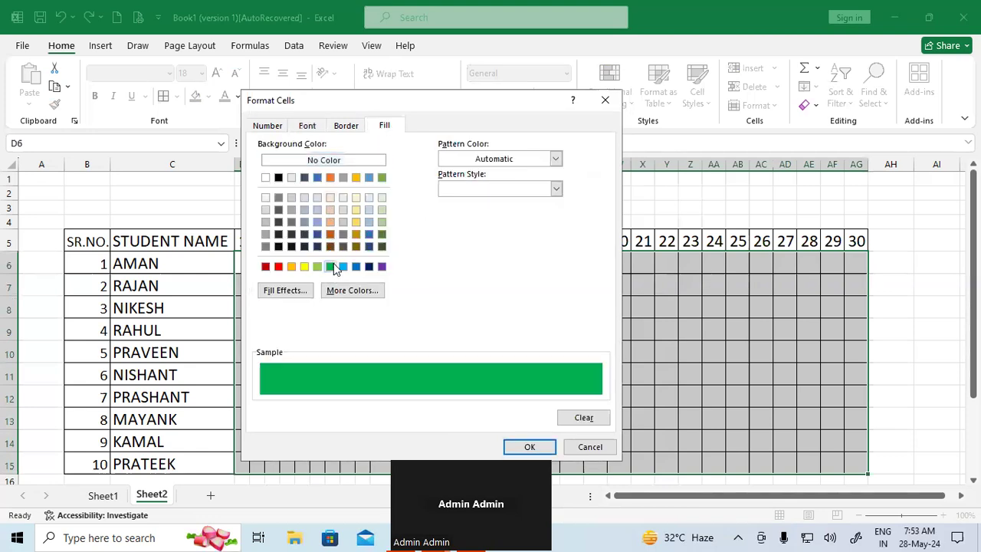
{"action": "left_click", "coordinate": [529, 449]}
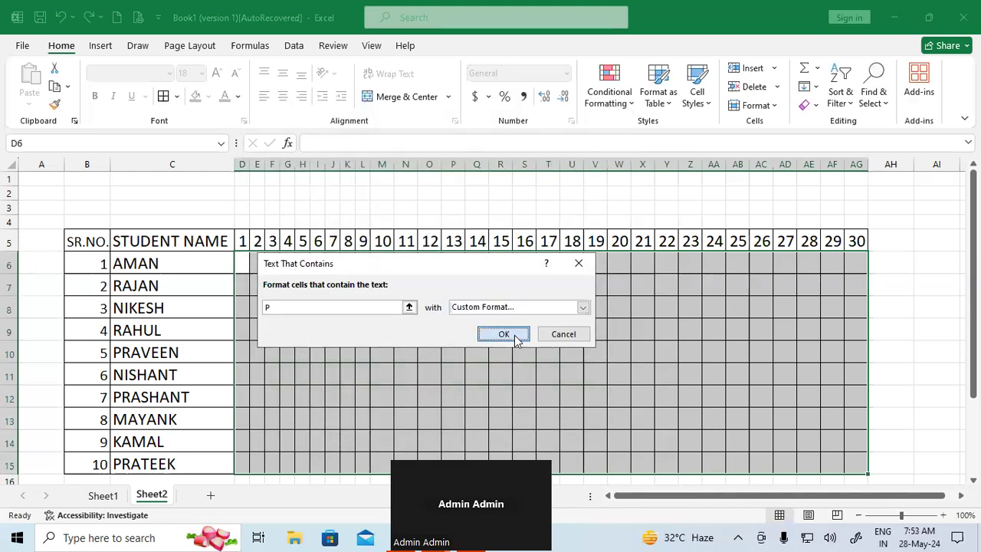
{"action": "left_click", "coordinate": [503, 334]}
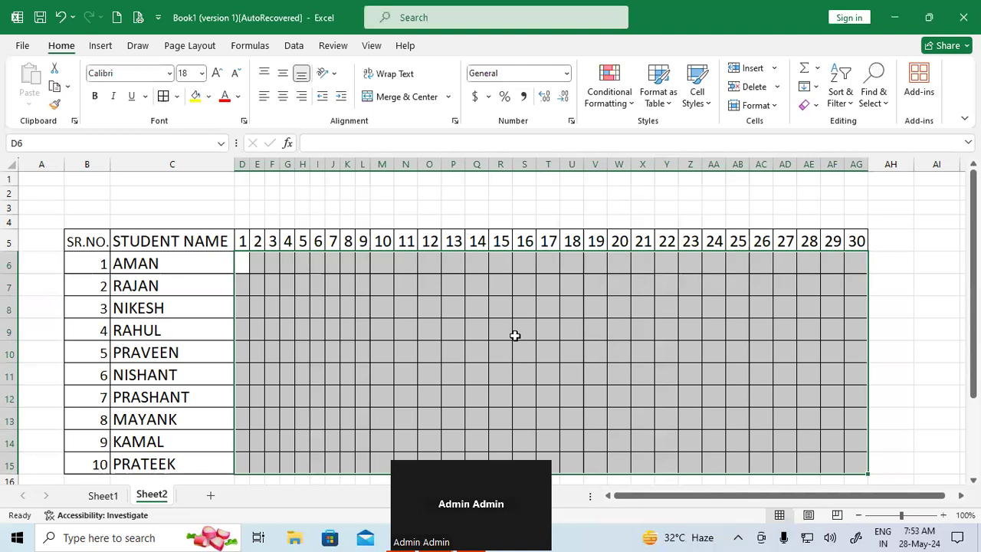
Begin a Text That Contains highlight rule for A on the same attendance range, choosing a custom format
{"action": "left_click", "coordinate": [610, 86]}
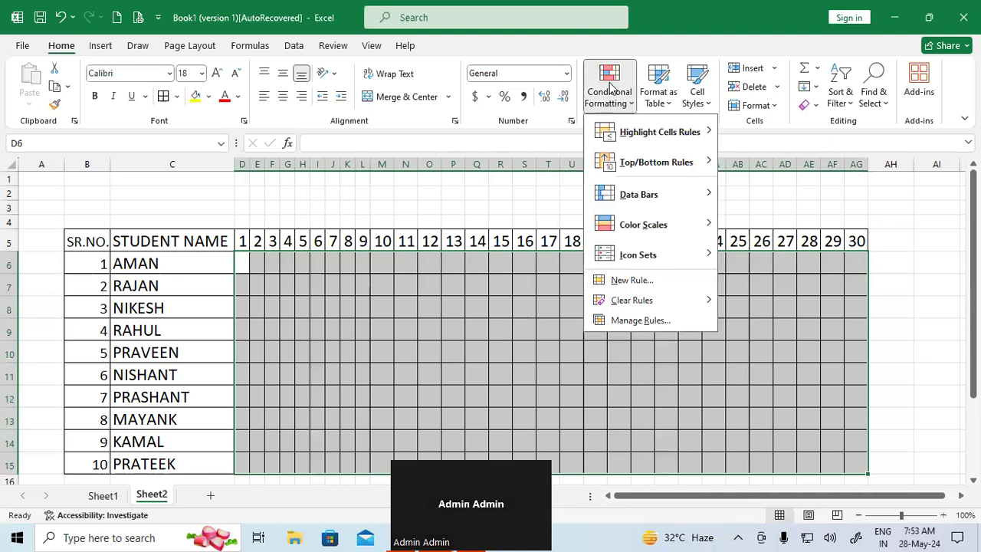
{"action": "mouse_move", "coordinate": [673, 135]}
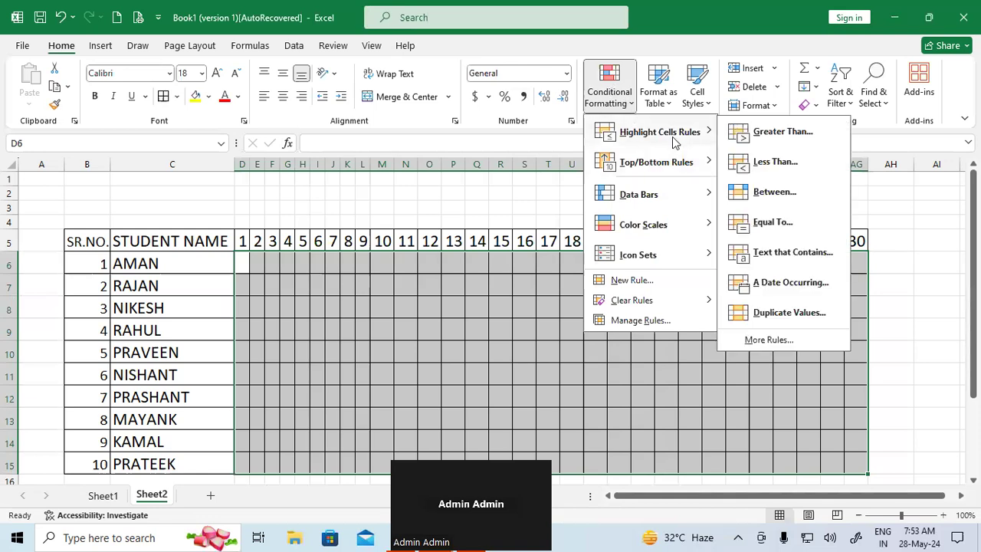
{"action": "left_click", "coordinate": [793, 253]}
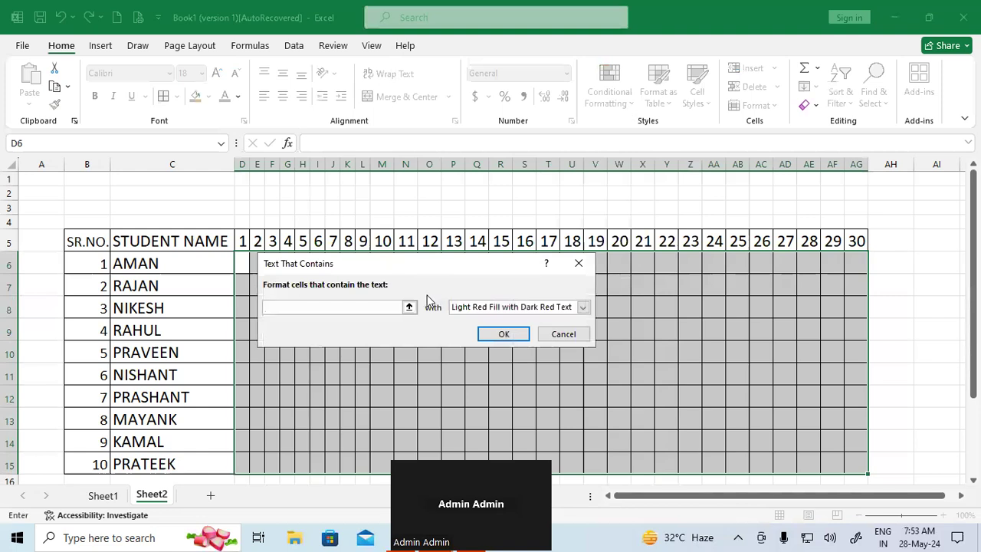
{"action": "type", "text": "A"}
{"action": "left_click", "coordinate": [582, 307]}
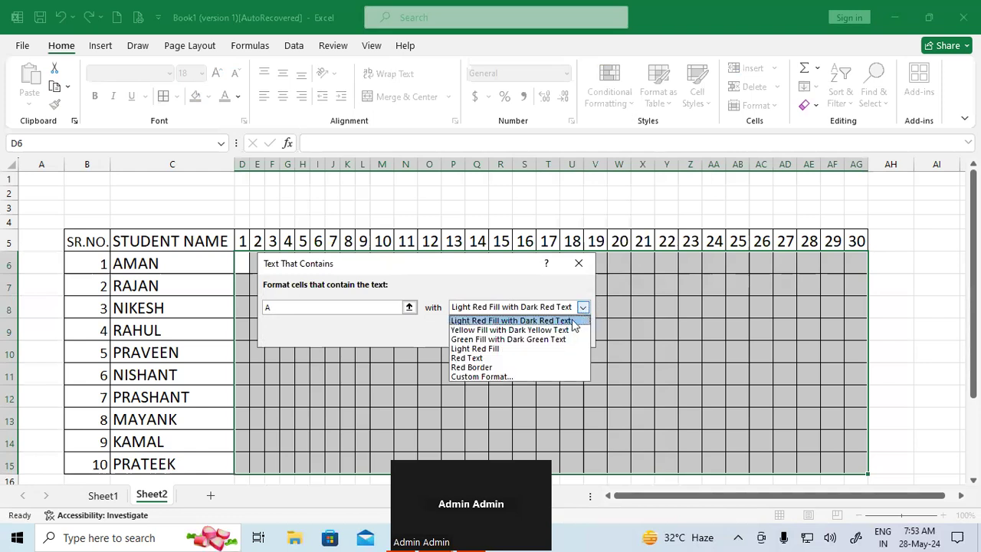
{"action": "left_click", "coordinate": [510, 376]}
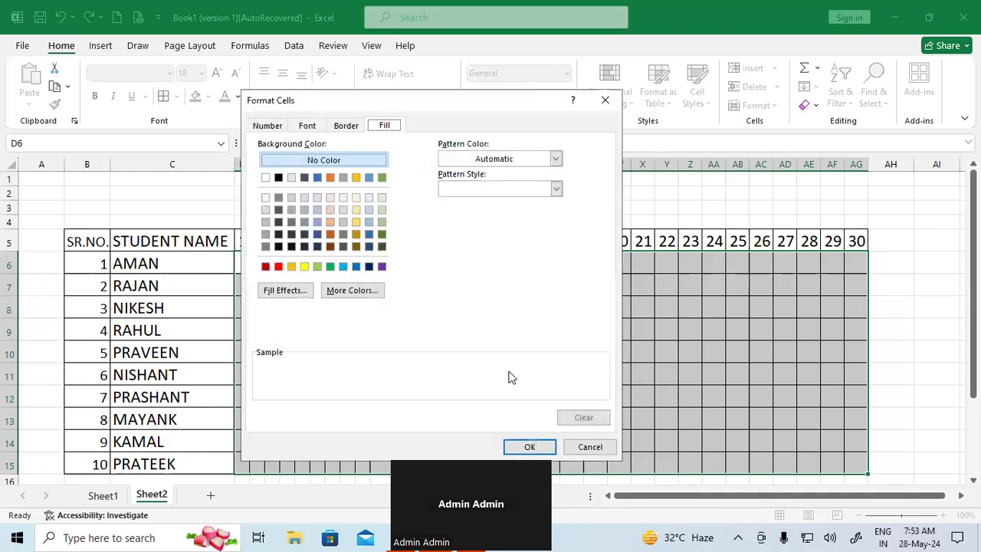
Give the A rule a bold white font with a red fill and apply it
{"action": "left_click", "coordinate": [306, 125]}
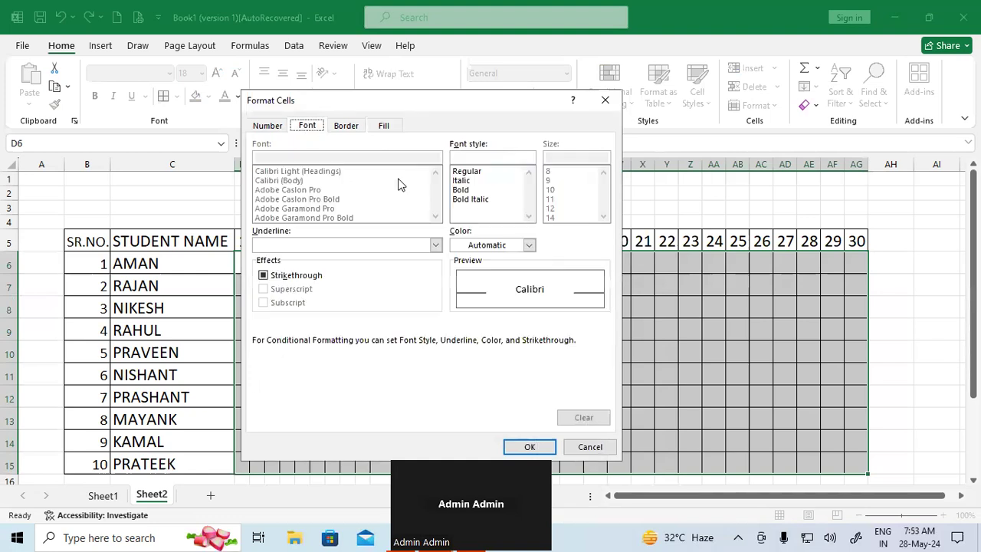
{"action": "left_click", "coordinate": [461, 190]}
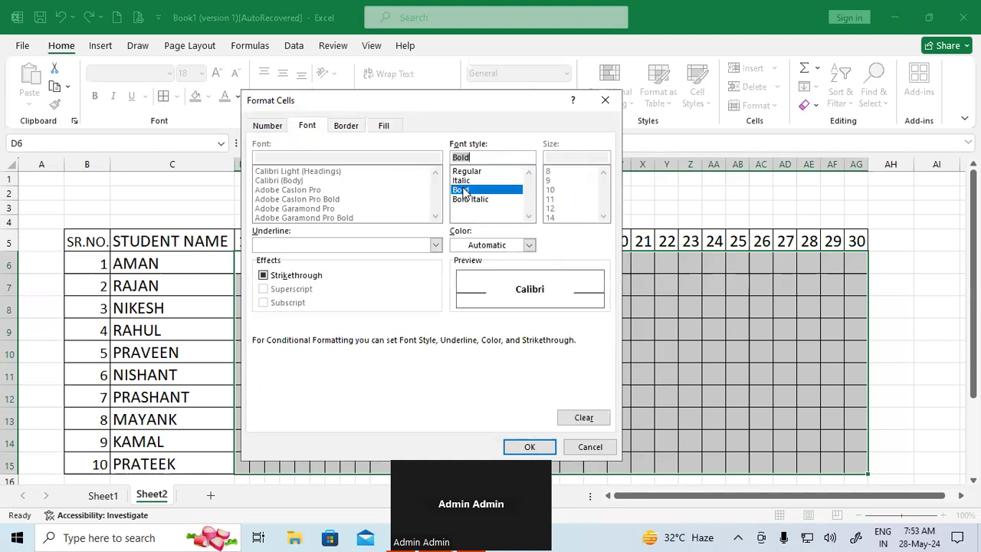
{"action": "left_click", "coordinate": [528, 244]}
{"action": "left_click", "coordinate": [459, 303]}
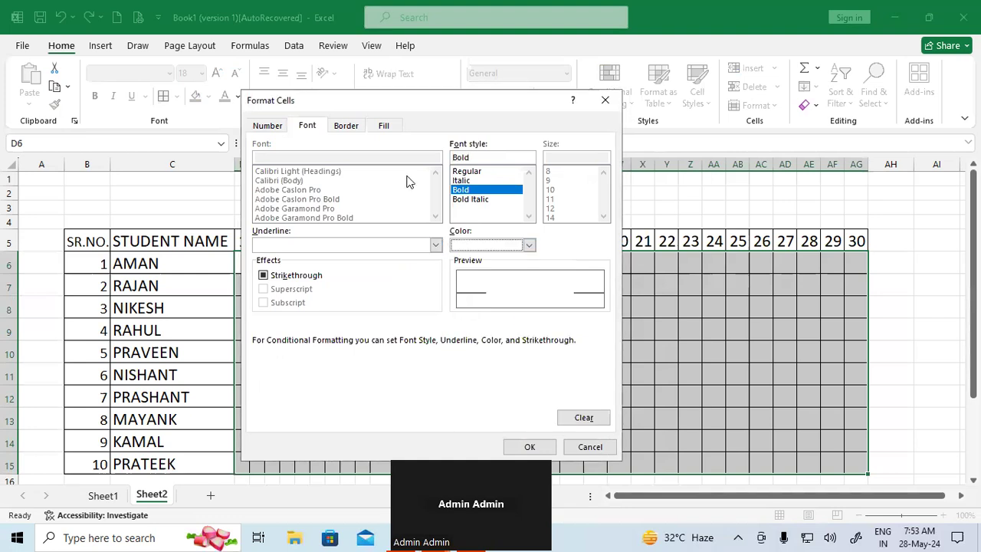
{"action": "left_click", "coordinate": [390, 127]}
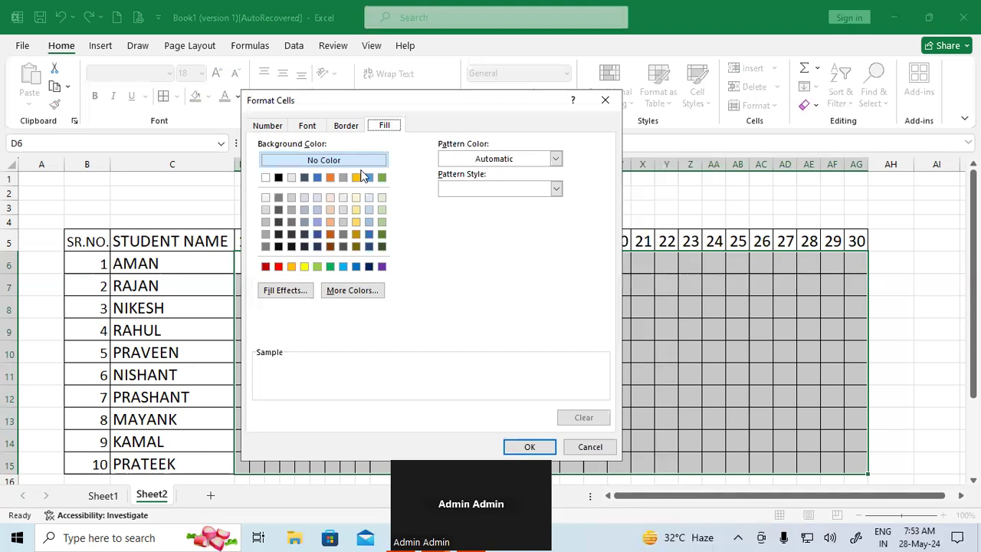
{"action": "left_click", "coordinate": [278, 267]}
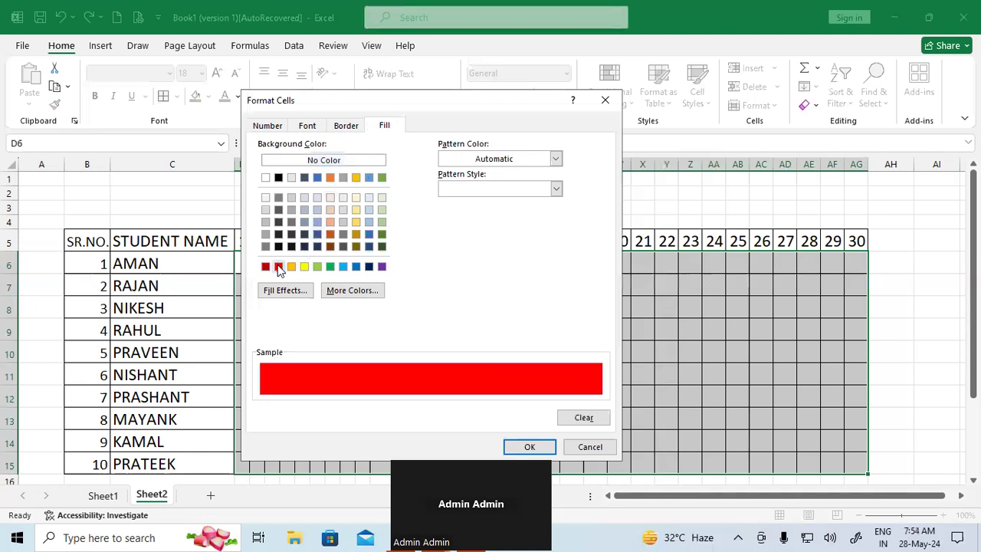
{"action": "left_click", "coordinate": [529, 448]}
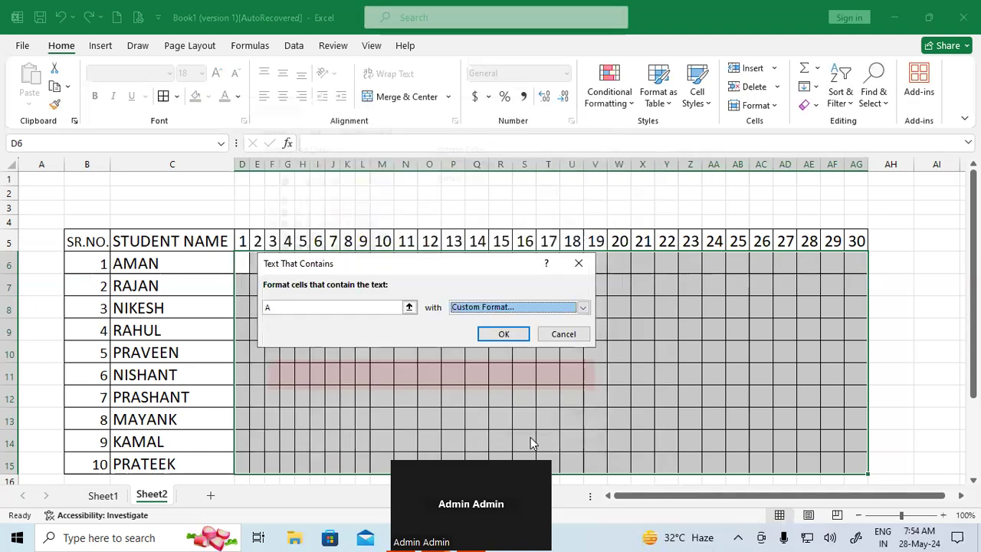
{"action": "left_click", "coordinate": [504, 333]}
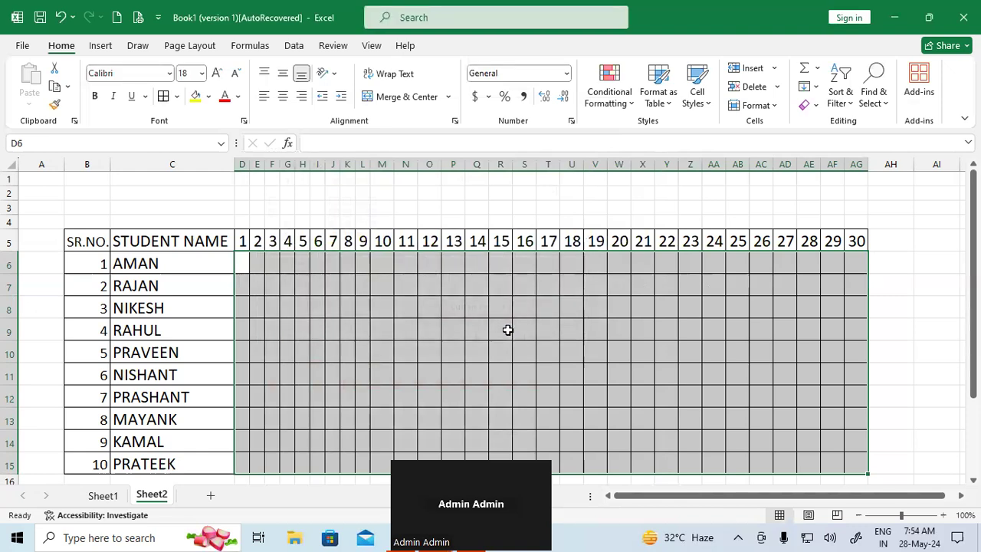
Begin a Text That Contains highlight rule for L on the same attendance range, choosing a custom format
{"action": "left_click", "coordinate": [626, 89]}
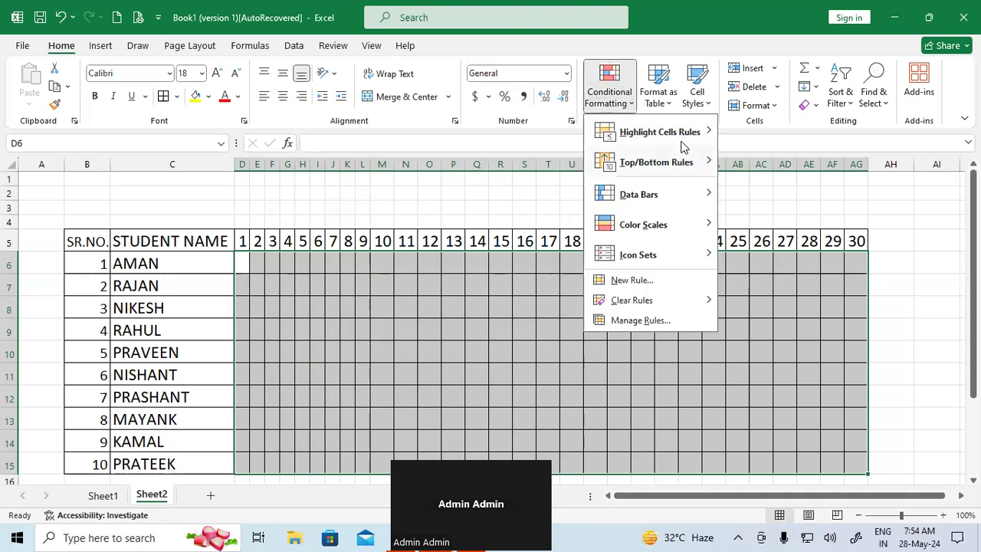
{"action": "mouse_move", "coordinate": [682, 138]}
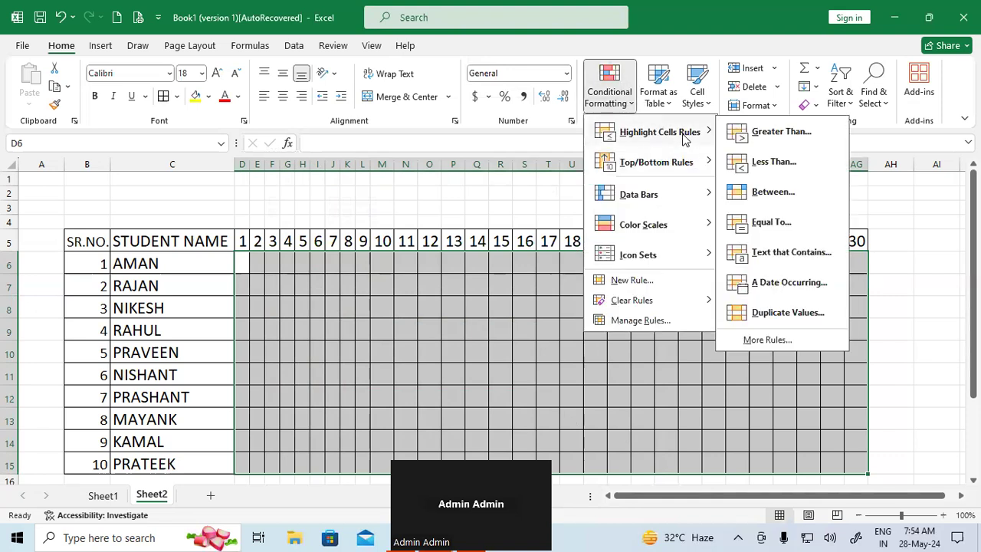
{"action": "left_click", "coordinate": [786, 259]}
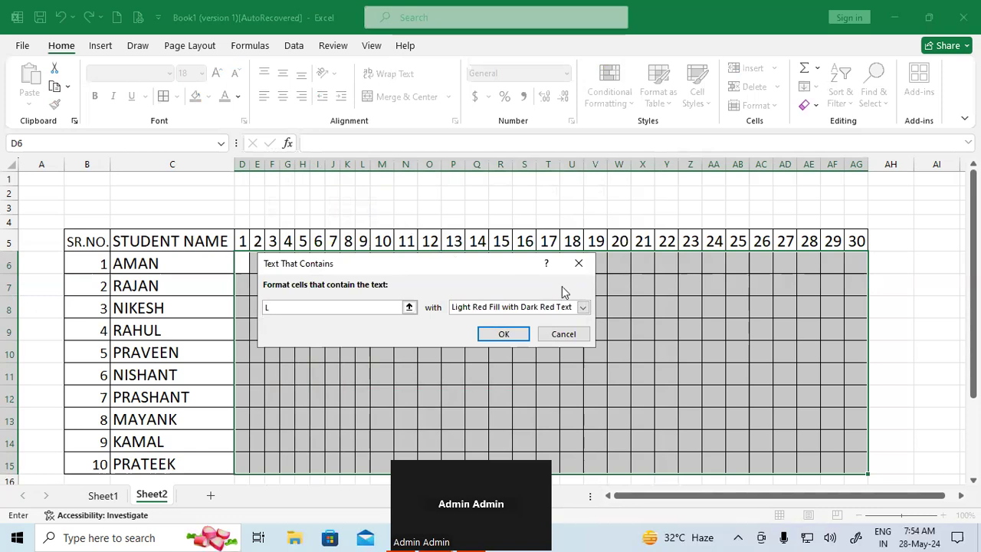
{"action": "left_click", "coordinate": [582, 306]}
{"action": "left_click", "coordinate": [498, 377]}
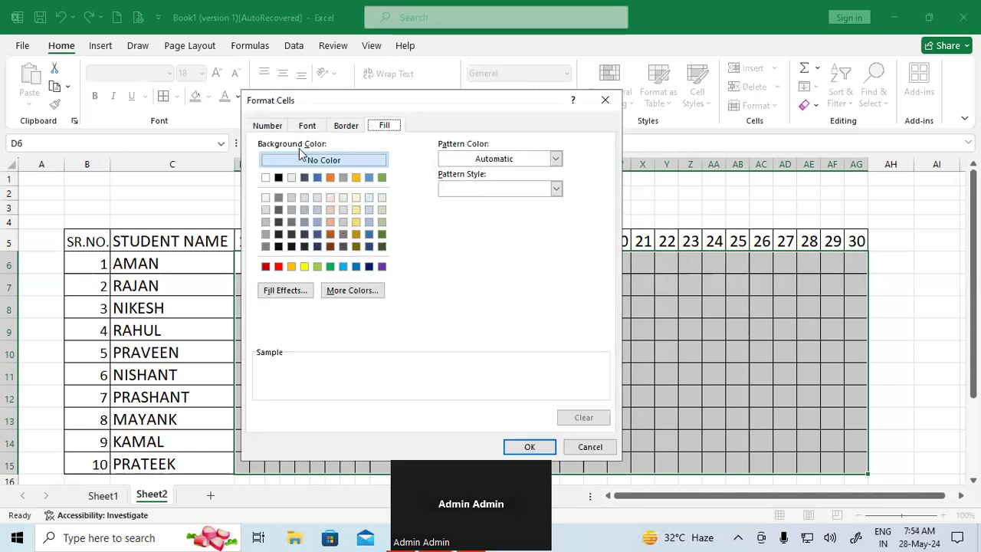
Give the L rule a bold black font with a yellow fill and apply it
{"action": "left_click", "coordinate": [306, 126]}
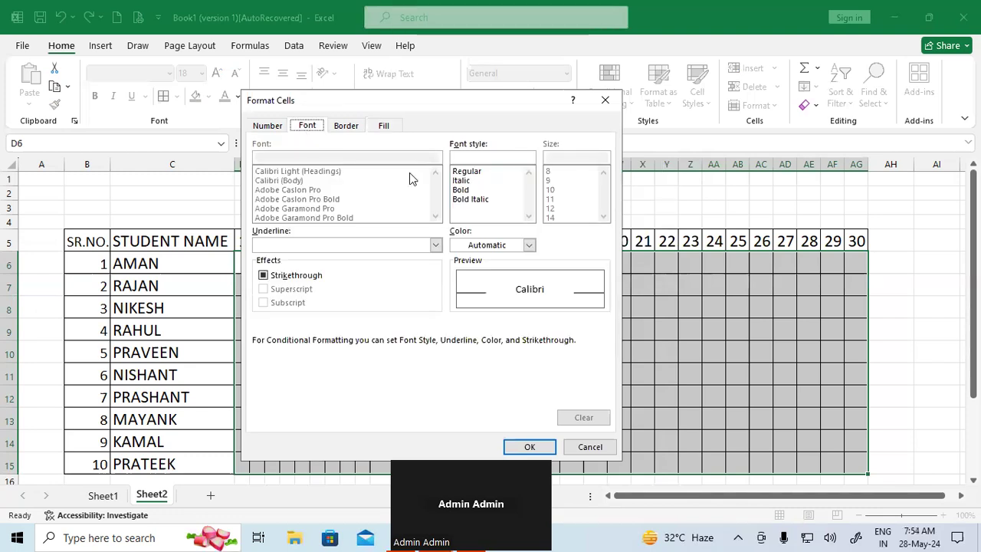
{"action": "left_click", "coordinate": [460, 189]}
{"action": "left_click", "coordinate": [528, 244]}
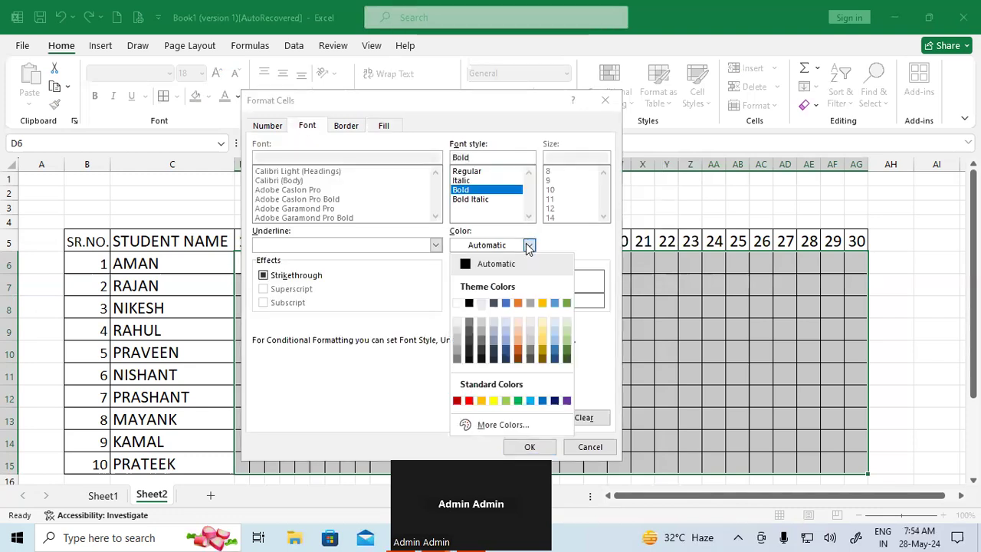
{"action": "left_click", "coordinate": [469, 304]}
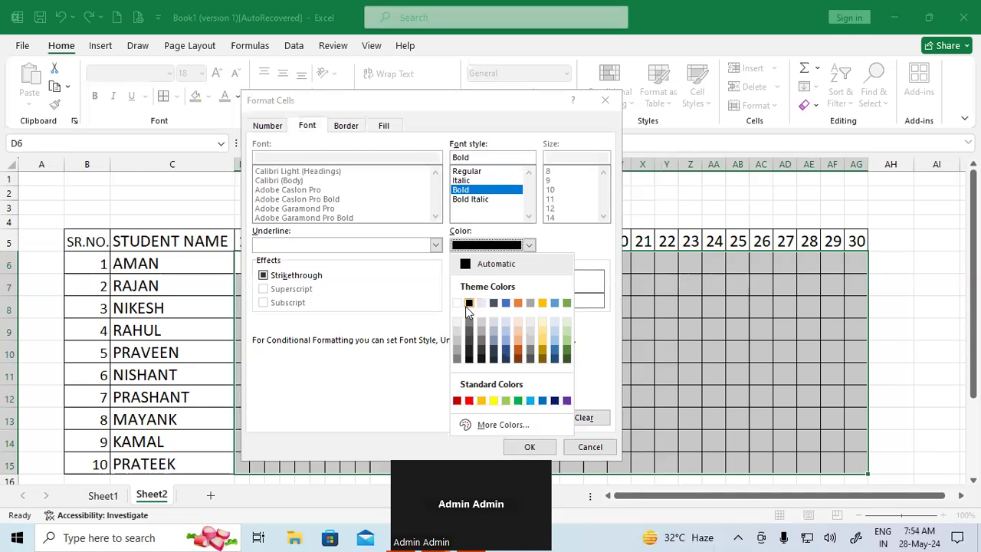
{"action": "left_click", "coordinate": [383, 127]}
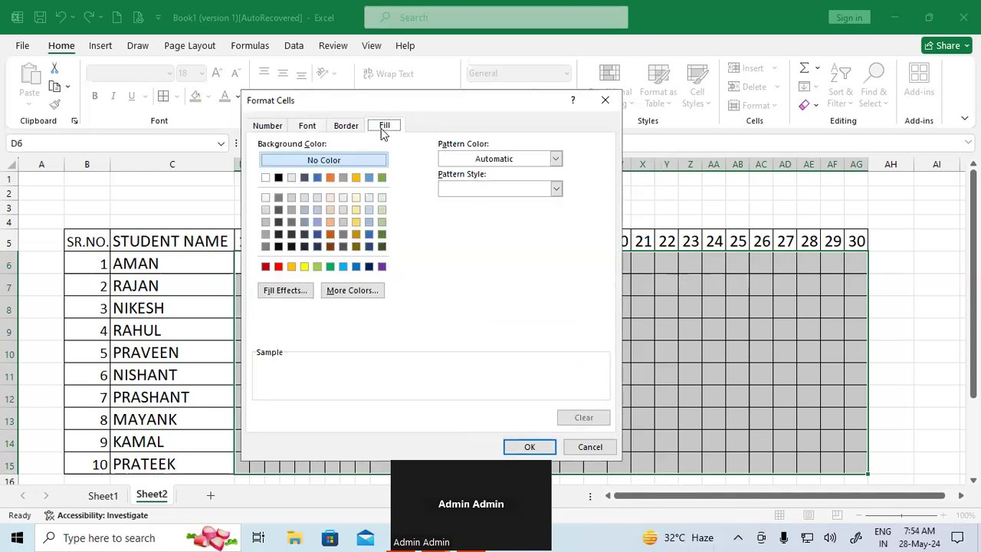
{"action": "left_click", "coordinate": [304, 267]}
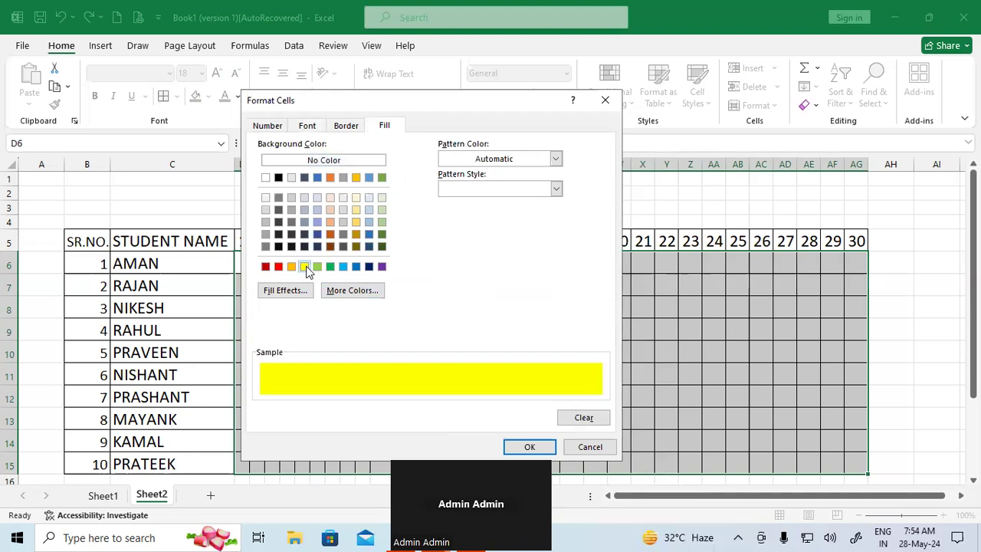
{"action": "left_click", "coordinate": [532, 447]}
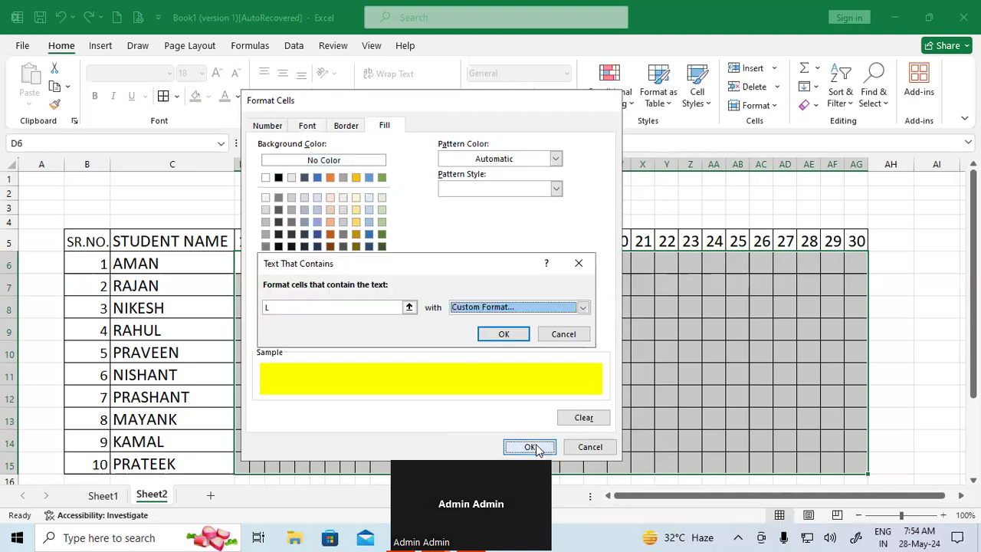
{"action": "left_click", "coordinate": [503, 334]}
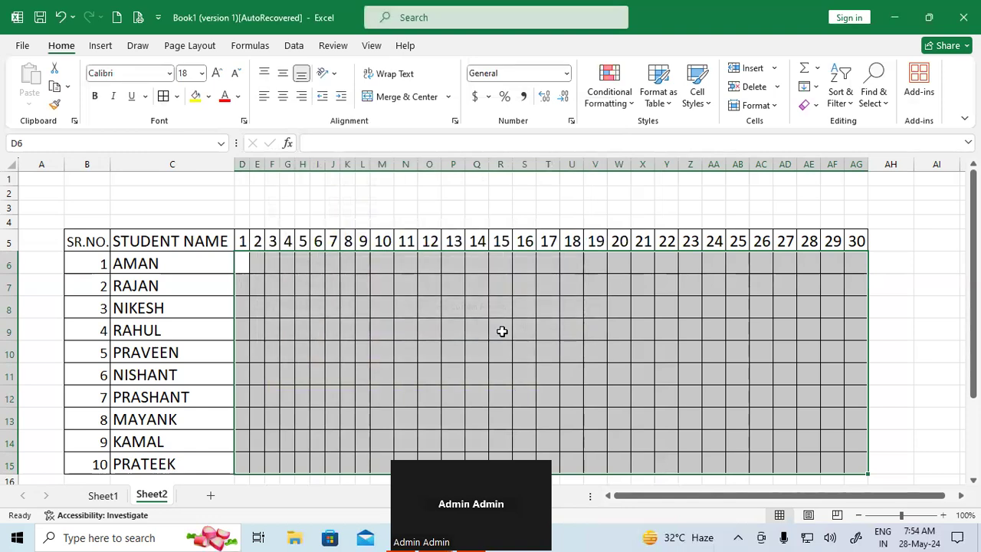
Mark the fourth student in row 9 as P for days 15 to 18
{"action": "left_click", "coordinate": [502, 330]}
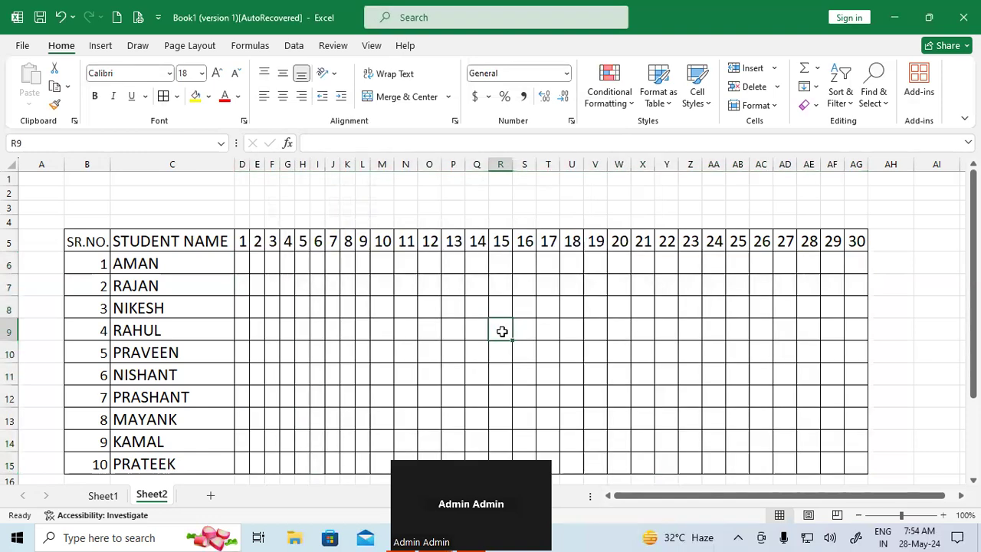
{"action": "type", "text": "P"}
{"action": "key", "text": "Tab"}
{"action": "type", "text": "P"}
{"action": "key", "text": "Tab"}
{"action": "type", "text": "P"}
{"action": "key", "text": "Tab"}
{"action": "type", "text": "P"}
{"action": "key", "text": "Tab"}
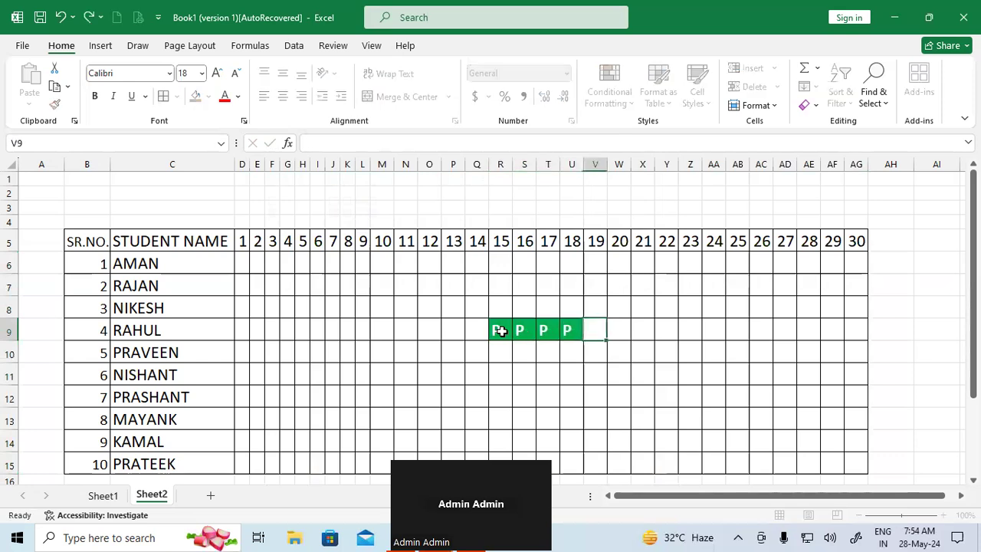
Mark the fourth student in row 9 as A for days 19 to 21
{"action": "type", "text": "A"}
{"action": "key", "text": "Tab"}
{"action": "type", "text": "A"}
{"action": "key", "text": "Tab"}
{"action": "type", "text": "A"}
{"action": "key", "text": "Tab"}
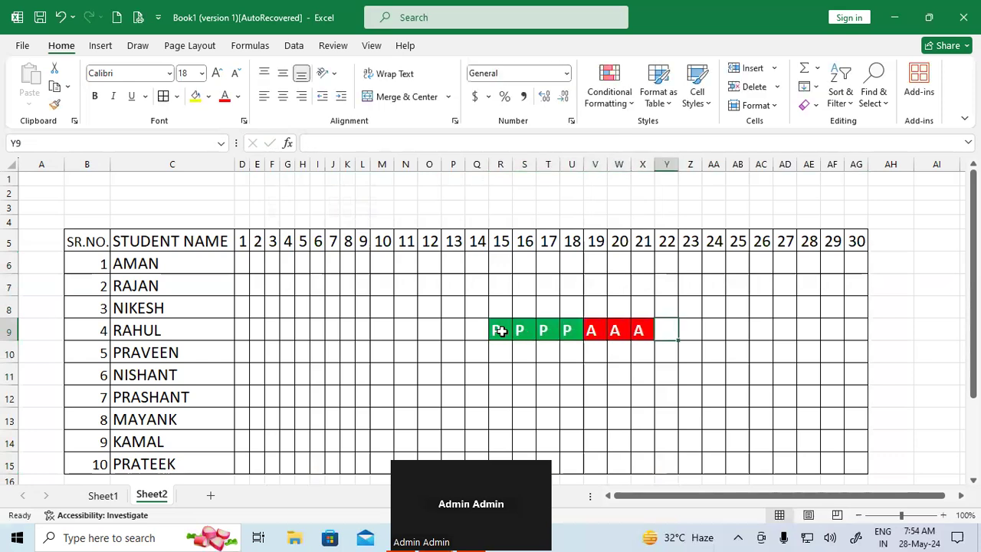
Mark the fourth student in row 9 as L for days 22 to 25
{"action": "type", "text": "L"}
{"action": "key", "text": "Tab"}
{"action": "type", "text": "L"}
{"action": "key", "text": "Tab"}
{"action": "type", "text": "L"}
{"action": "key", "text": "Tab"}
{"action": "type", "text": "L"}
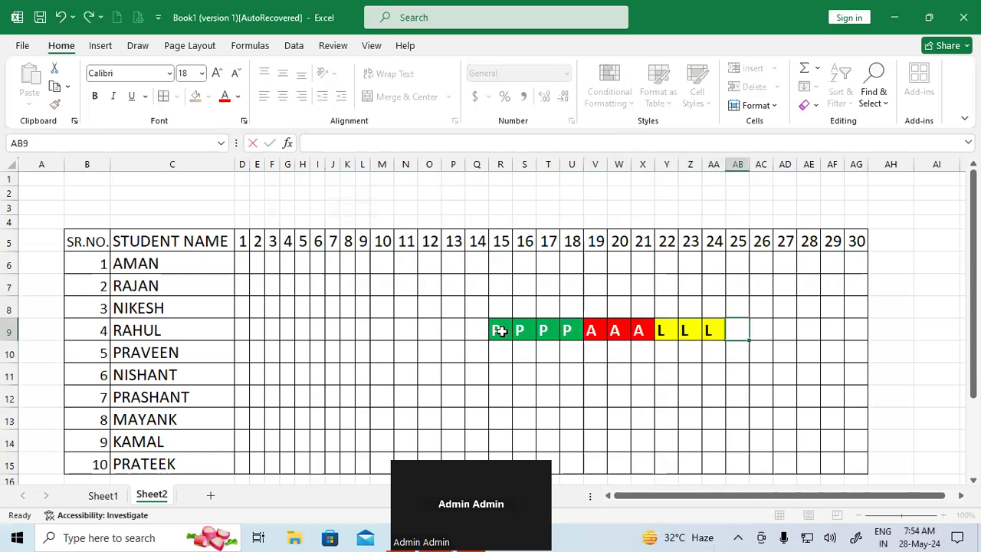
{"action": "key", "text": "Tab"}
Enter P, L, A, P, L, A for the fifth student in row 10, from day 1 to day 6
{"action": "key", "text": "Down"}
{"action": "key", "text": "Left"}
{"action": "key", "text": "Left"}
{"action": "key", "text": "Left"}
{"action": "key", "text": "Left"}
{"action": "key", "text": "Left"}
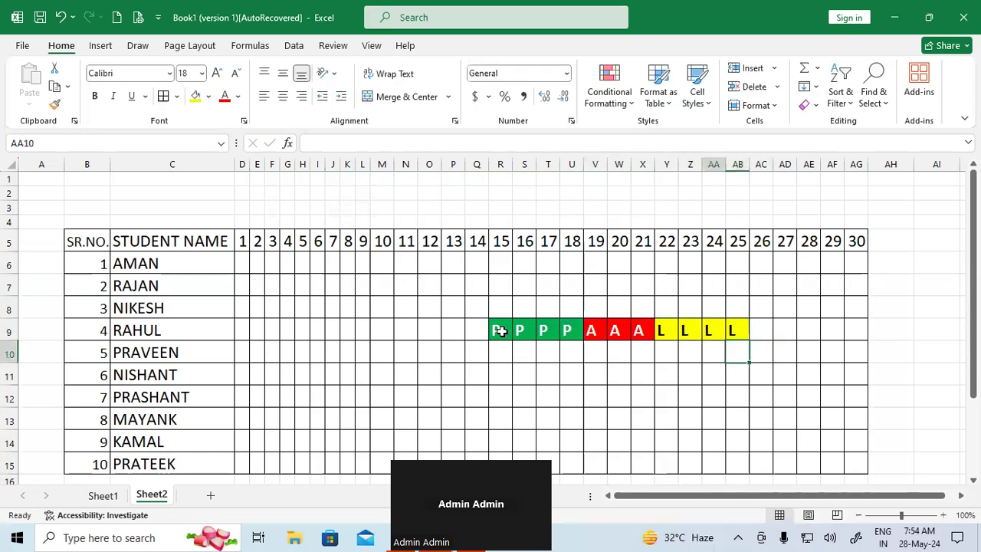
{"action": "key", "text": "Left"}
{"action": "key", "text": "Left"}
{"action": "key", "text": "Left"}
{"action": "key", "text": "Left"}
{"action": "key", "text": "Left"}
{"action": "key", "text": "Left"}
{"action": "key", "text": "Left"}
{"action": "key", "text": "Left"}
{"action": "key", "text": "Left"}
{"action": "key", "text": "Left"}
{"action": "key", "text": "Left"}
{"action": "key", "text": "Left"}
{"action": "key", "text": "Left"}
{"action": "key", "text": "Left"}
{"action": "key", "text": "Left"}
{"action": "key", "text": "Left"}
{"action": "key", "text": "Left"}
{"action": "key", "text": "Left"}
{"action": "key", "text": "Left"}
{"action": "key", "text": "Left"}
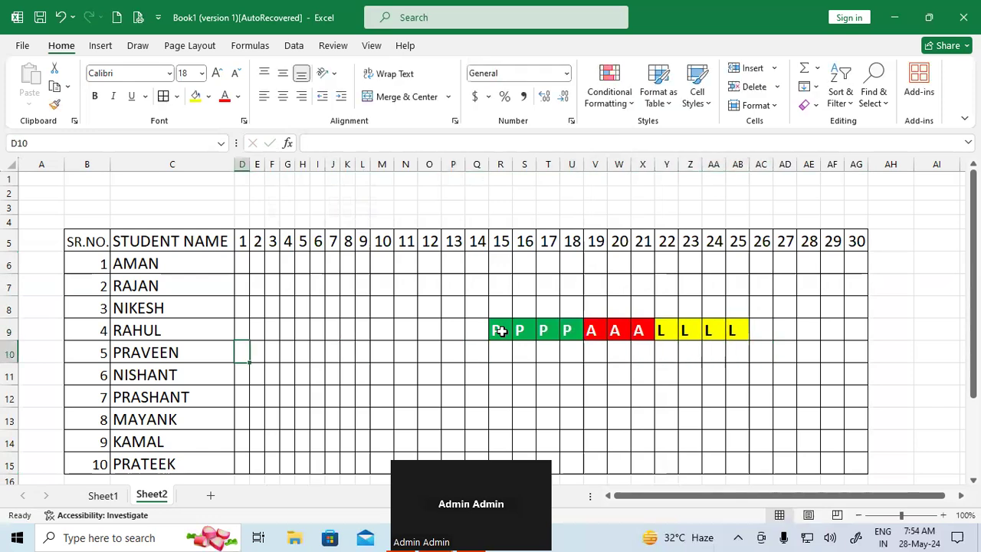
{"action": "type", "text": "P"}
{"action": "key", "text": "Tab"}
{"action": "type", "text": "L"}
{"action": "key", "text": "Tab"}
{"action": "type", "text": "A"}
{"action": "key", "text": "Tab"}
{"action": "type", "text": "P"}
{"action": "key", "text": "Tab"}
{"action": "type", "text": "L"}
{"action": "key", "text": "Tab"}
{"action": "type", "text": "A"}
{"action": "key", "text": "Tab"}
Enter P for day 8, L for day 9 and A for day 11 in the fifth student's row
{"action": "key", "text": "Tab"}
{"action": "type", "text": "P"}
{"action": "key", "text": "Tab"}
{"action": "type", "text": "L"}
{"action": "key", "text": "Tab"}
{"action": "key", "text": "Tab"}
{"action": "type", "text": "A"}
{"action": "key", "text": "Tab"}
{"action": "key", "text": "Tab"}
Mark the fifth student in row 10 as P for days 13 to 17
{"action": "type", "text": "P"}
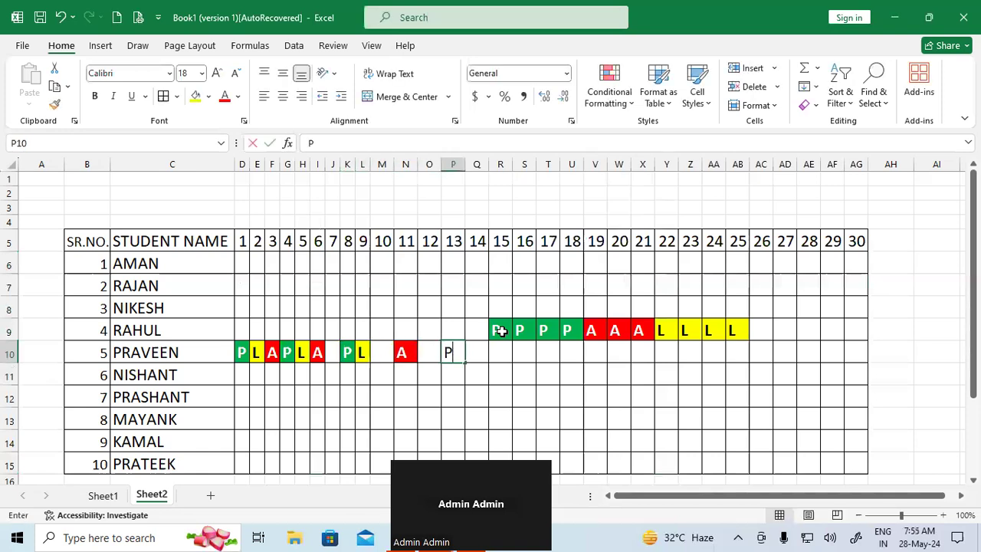
{"action": "key", "text": "Tab"}
{"action": "type", "text": "P"}
{"action": "key", "text": "Tab"}
{"action": "type", "text": "P"}
{"action": "key", "text": "Tab"}
{"action": "type", "text": "P"}
{"action": "key", "text": "Tab"}
{"action": "type", "text": "P"}
{"action": "key", "text": "Tab"}
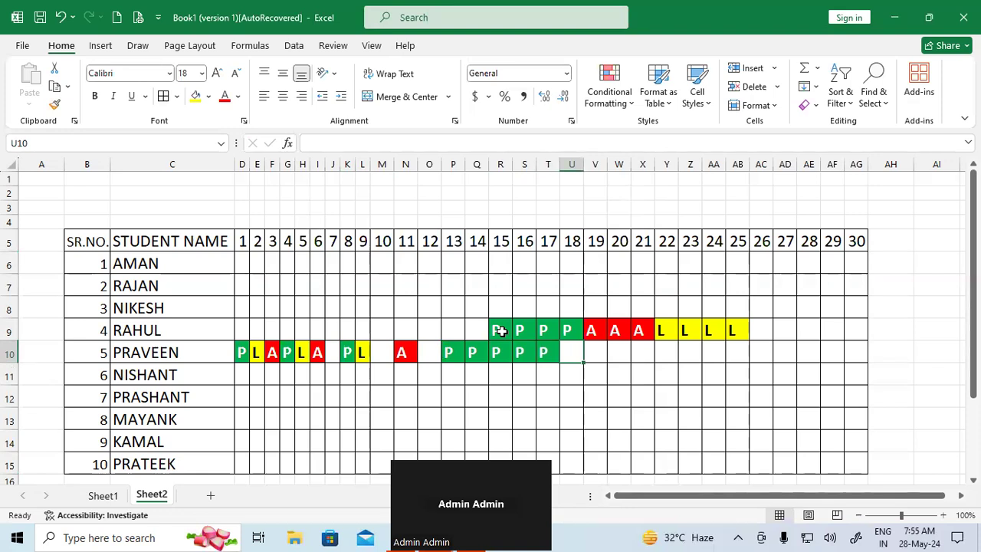
{"action": "left_click", "coordinate": [607, 95]}
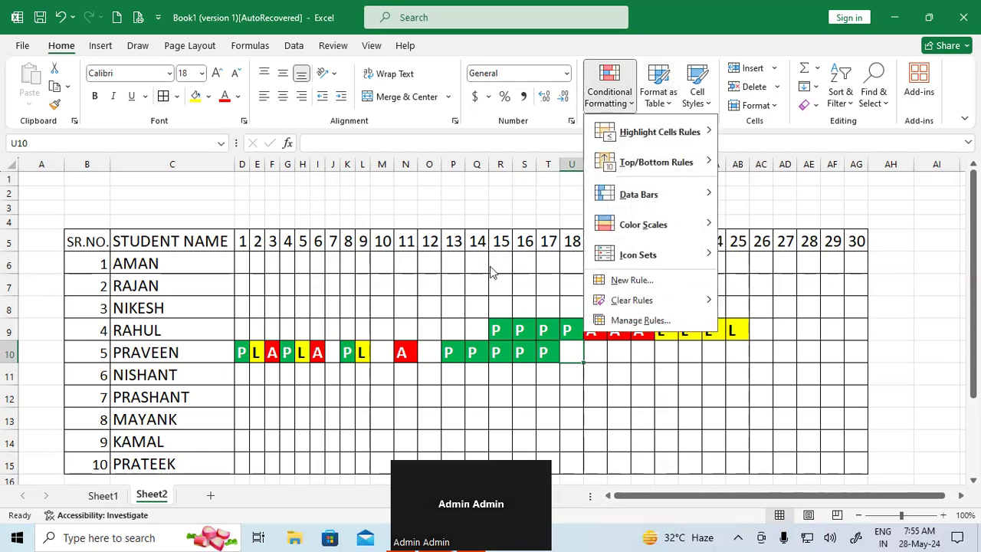
{"action": "left_click", "coordinate": [375, 376]}
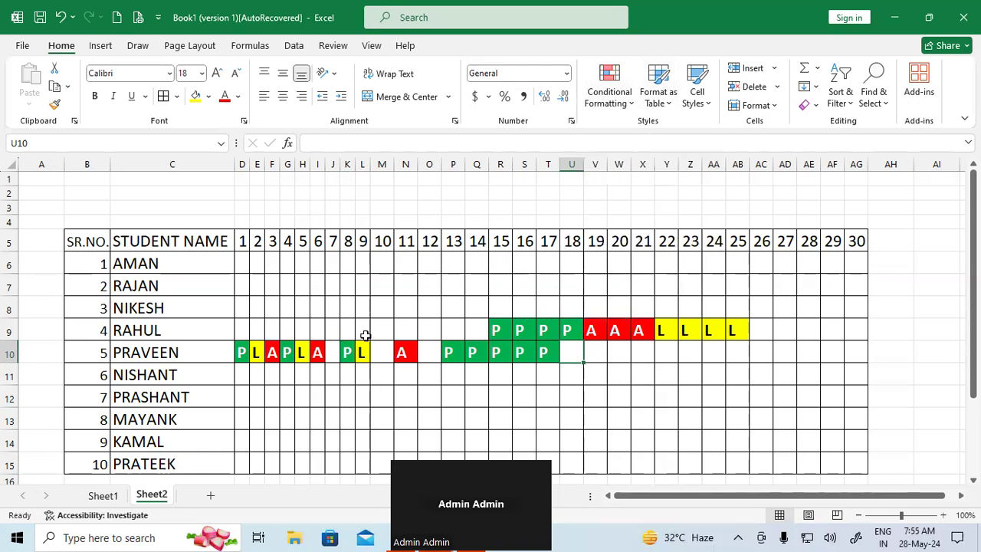